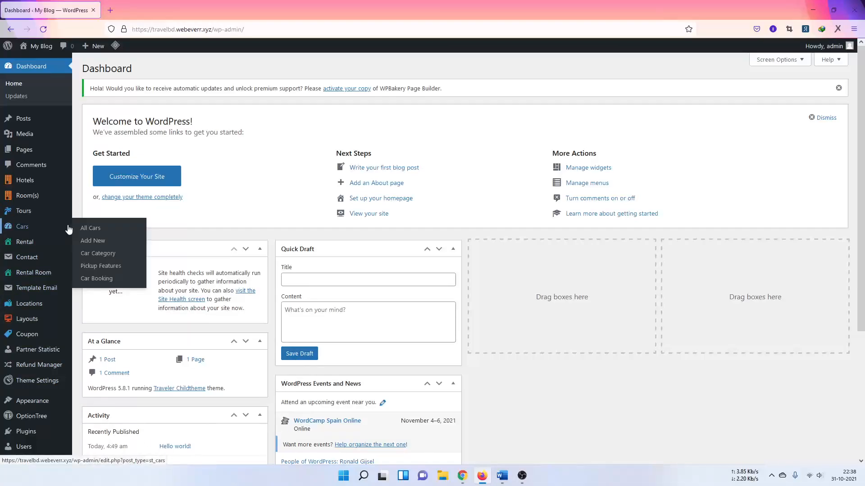
Step: Open the Theme Notification page of the theme settings and read its notes on removed options and layouts
{"action": "scroll", "coordinate": [74, 270], "scroll_direction": "down", "scroll_amount": 2}
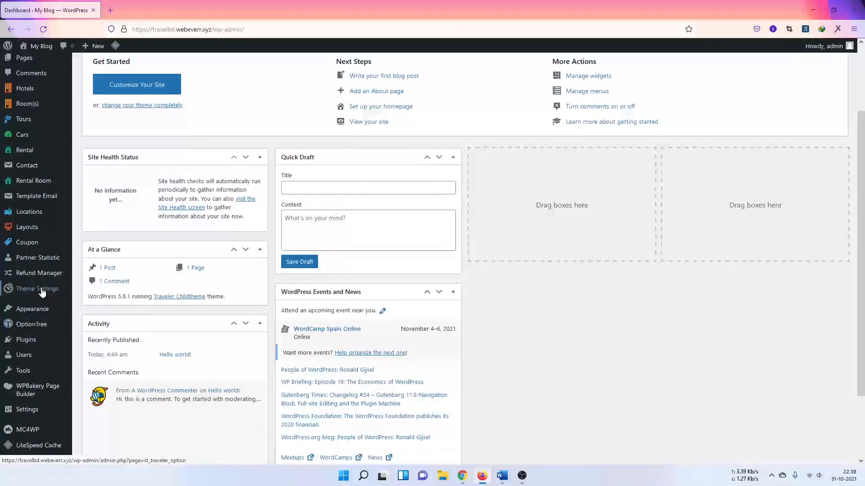
{"action": "mouse_move", "coordinate": [43, 291]}
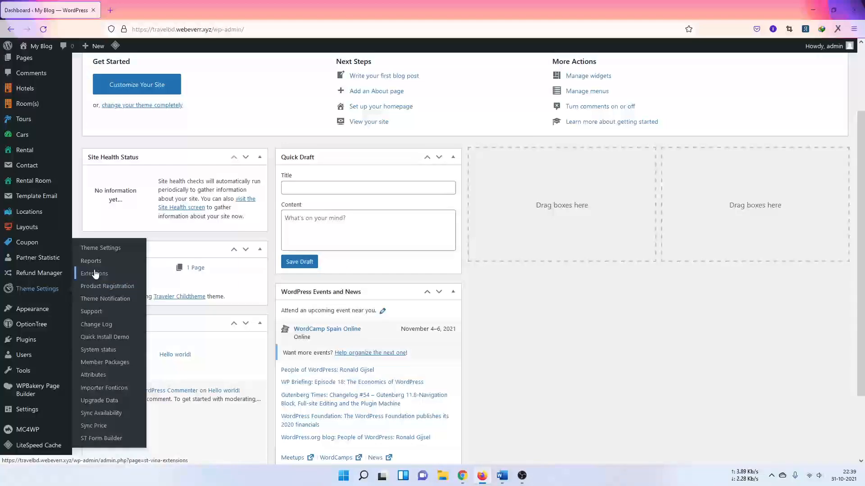
{"action": "left_click", "coordinate": [101, 304]}
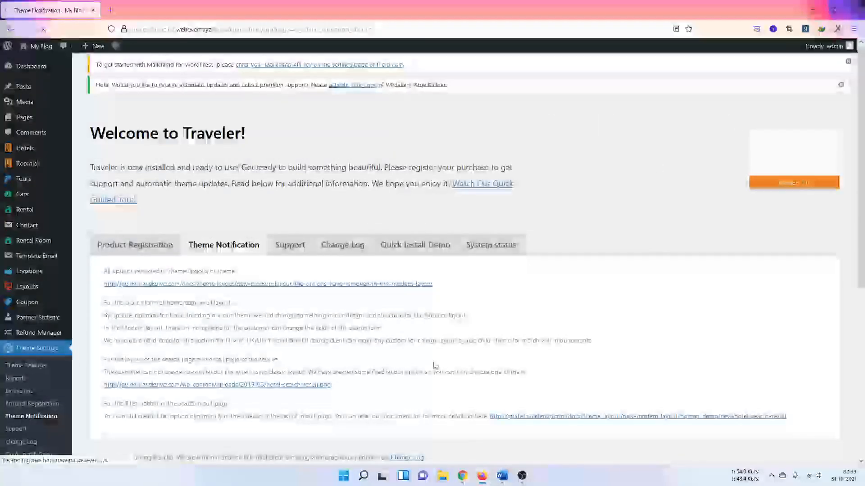
{"action": "scroll", "coordinate": [384, 353], "scroll_direction": "down", "scroll_amount": 1}
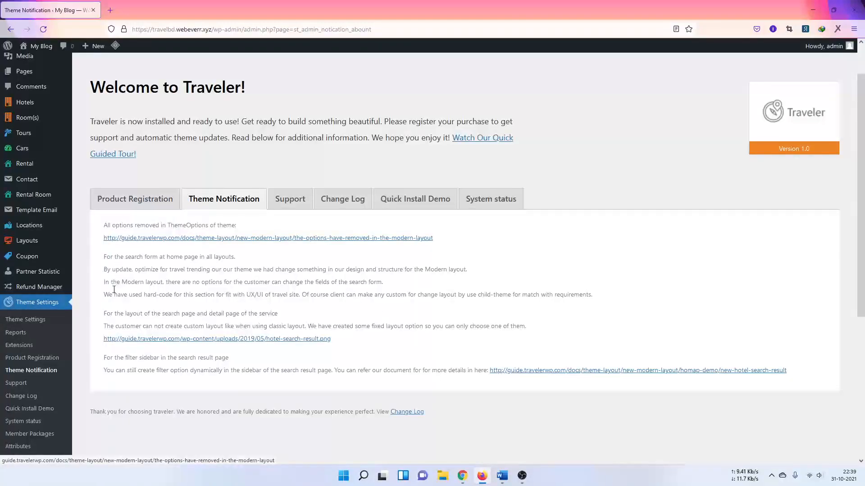
{"action": "scroll", "coordinate": [266, 291], "scroll_direction": "down", "scroll_amount": 2}
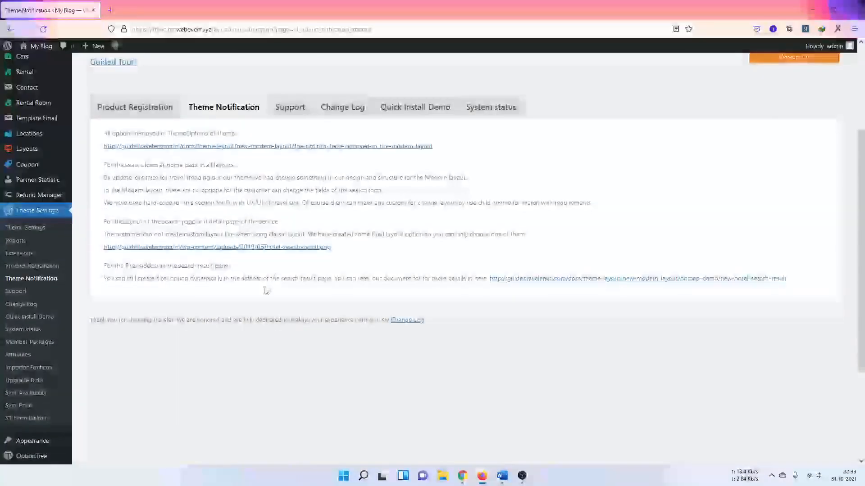
Step: Open the theme's Quick Install Demo page and read its backup warning and recommended server configuration
{"action": "scroll", "coordinate": [283, 293], "scroll_direction": "up", "scroll_amount": 1}
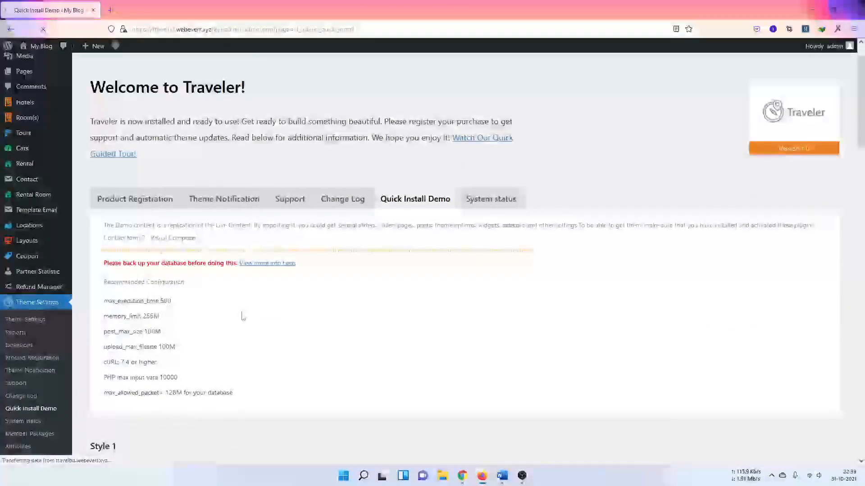
{"action": "scroll", "coordinate": [283, 287], "scroll_direction": "down", "scroll_amount": 1}
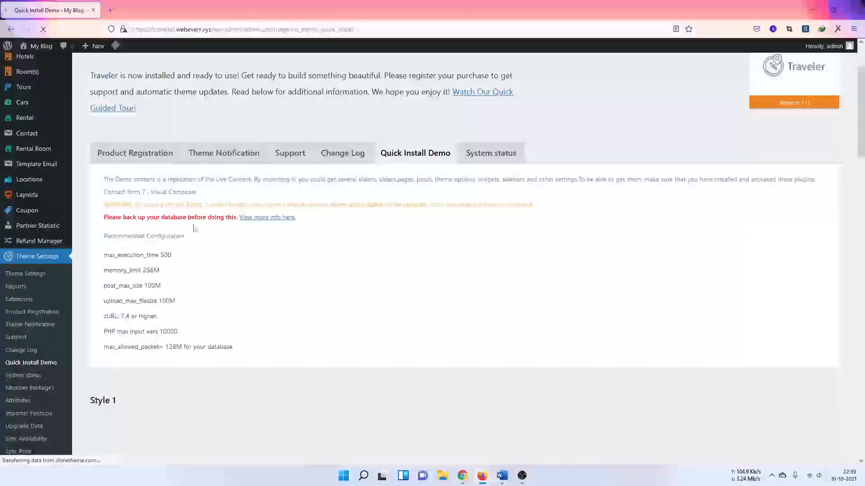
{"action": "scroll", "coordinate": [234, 332], "scroll_direction": "down", "scroll_amount": 1}
{"action": "scroll", "coordinate": [234, 332], "scroll_direction": "down", "scroll_amount": 1}
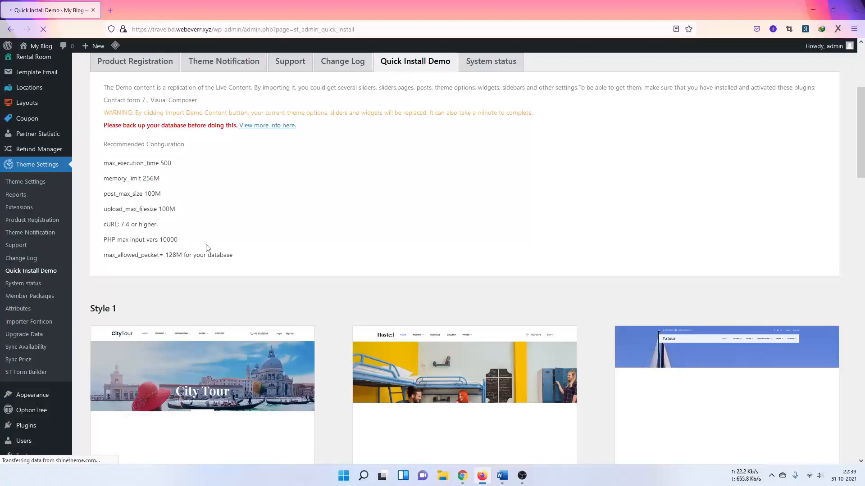
{"action": "scroll", "coordinate": [189, 248], "scroll_direction": "up", "scroll_amount": 1}
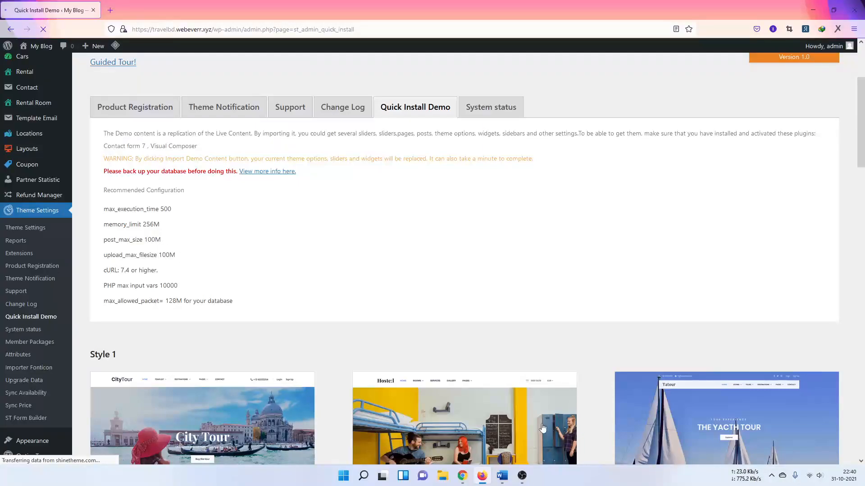
{"action": "scroll", "coordinate": [253, 226], "scroll_direction": "down", "scroll_amount": 2}
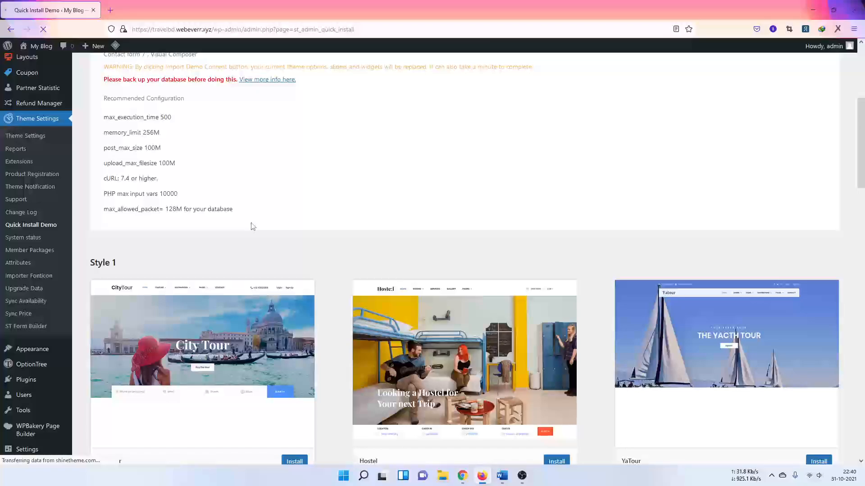
Step: Browse the available demo sites under Style 1 and Style 2 on the Quick Install Demo page
{"action": "scroll", "coordinate": [252, 226], "scroll_direction": "down", "scroll_amount": 2}
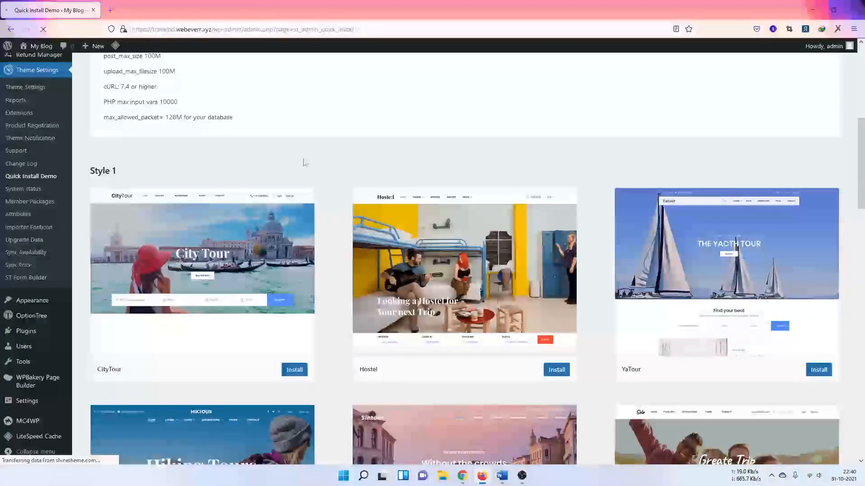
{"action": "scroll", "coordinate": [282, 201], "scroll_direction": "down", "scroll_amount": 6}
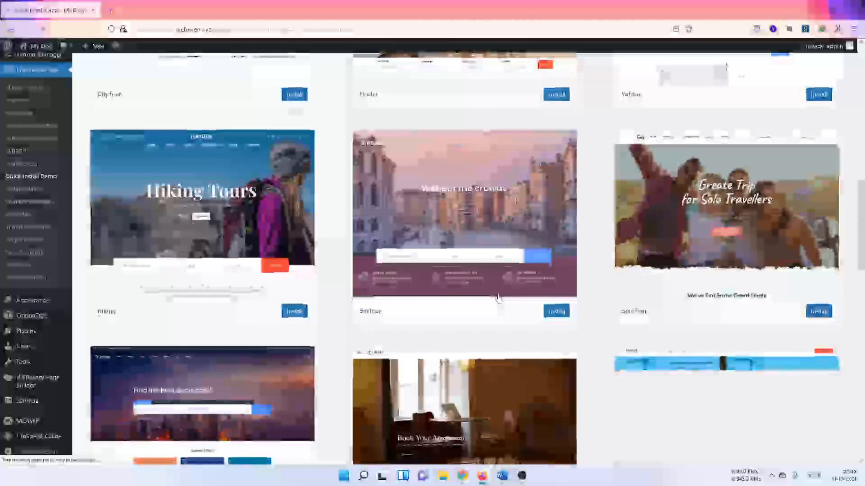
{"action": "scroll", "coordinate": [499, 298], "scroll_direction": "down", "scroll_amount": 5}
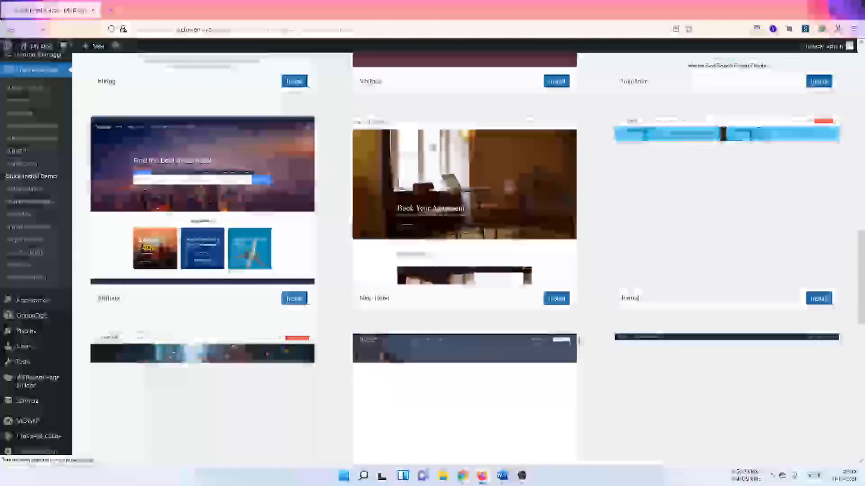
{"action": "scroll", "coordinate": [580, 341], "scroll_direction": "down", "scroll_amount": 3}
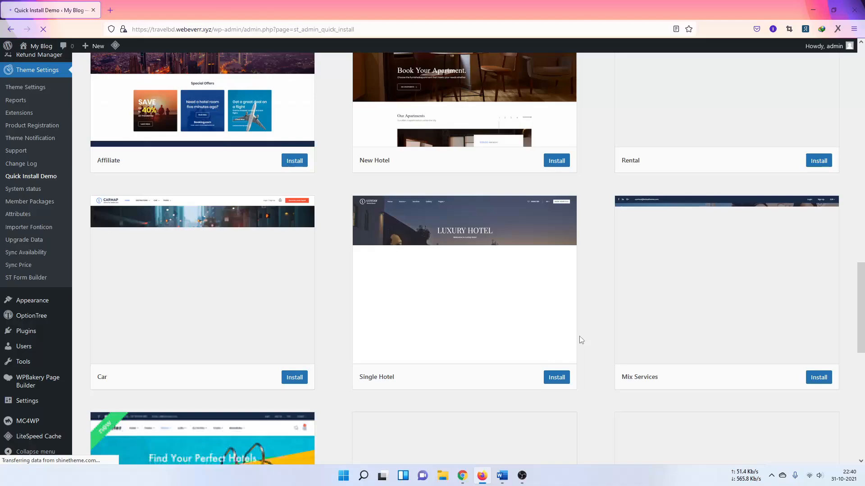
{"action": "scroll", "coordinate": [581, 340], "scroll_direction": "up", "scroll_amount": 3}
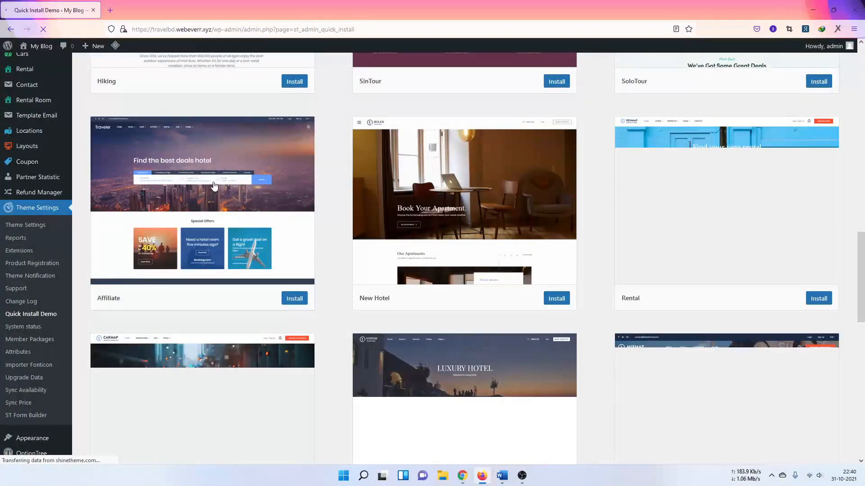
{"action": "scroll", "coordinate": [213, 171], "scroll_direction": "down", "scroll_amount": 3}
{"action": "scroll", "coordinate": [212, 171], "scroll_direction": "down", "scroll_amount": 6}
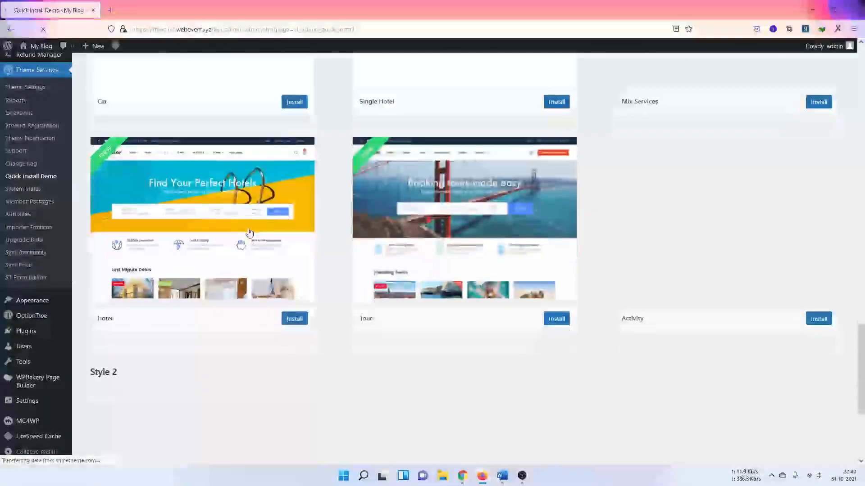
{"action": "scroll", "coordinate": [226, 288], "scroll_direction": "up", "scroll_amount": 7}
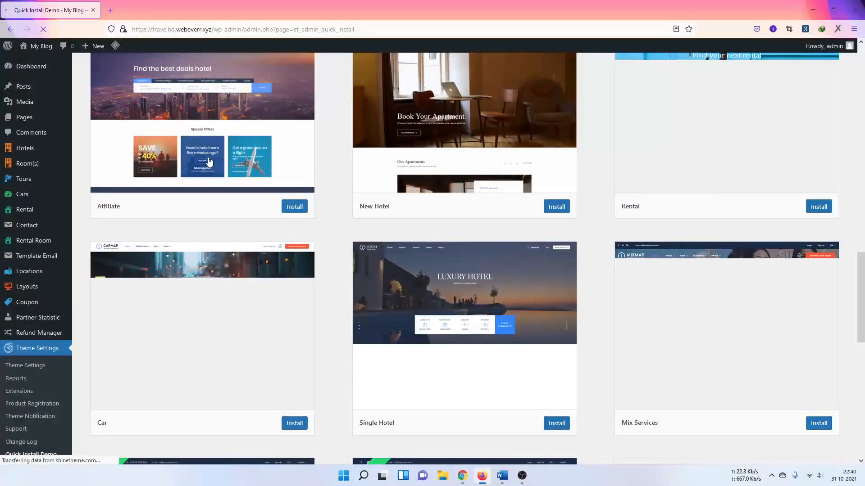
{"action": "scroll", "coordinate": [220, 188], "scroll_direction": "down", "scroll_amount": 10}
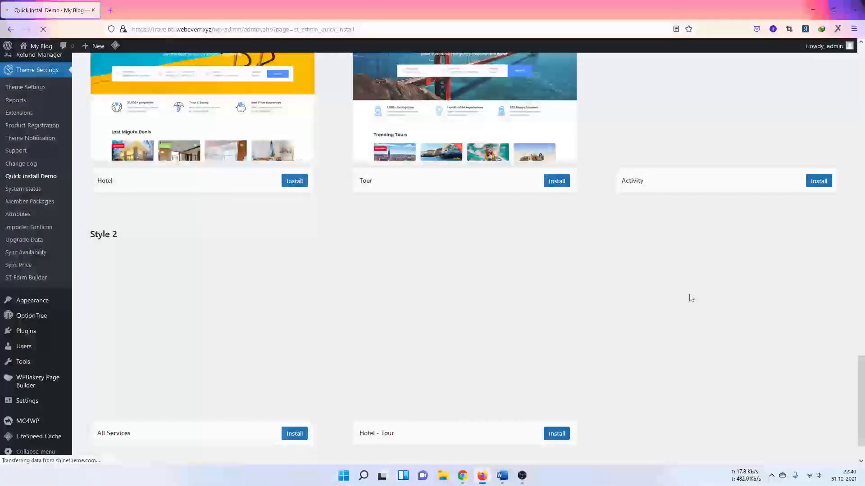
{"action": "scroll", "coordinate": [689, 297], "scroll_direction": "down", "scroll_amount": 1}
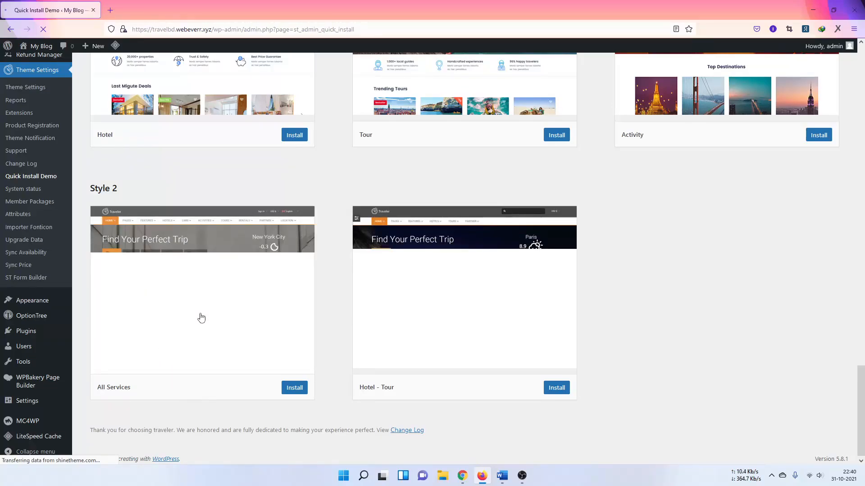
{"action": "scroll", "coordinate": [201, 319], "scroll_direction": "up", "scroll_amount": 1}
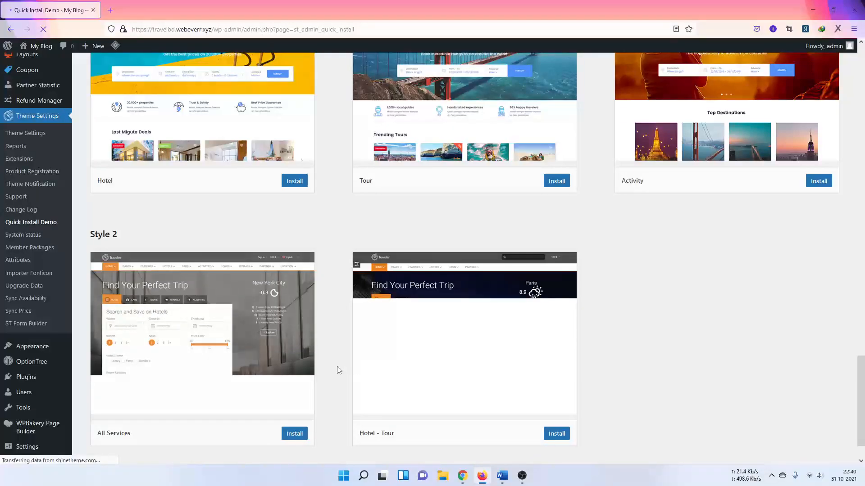
{"action": "scroll", "coordinate": [245, 346], "scroll_direction": "down", "scroll_amount": 2}
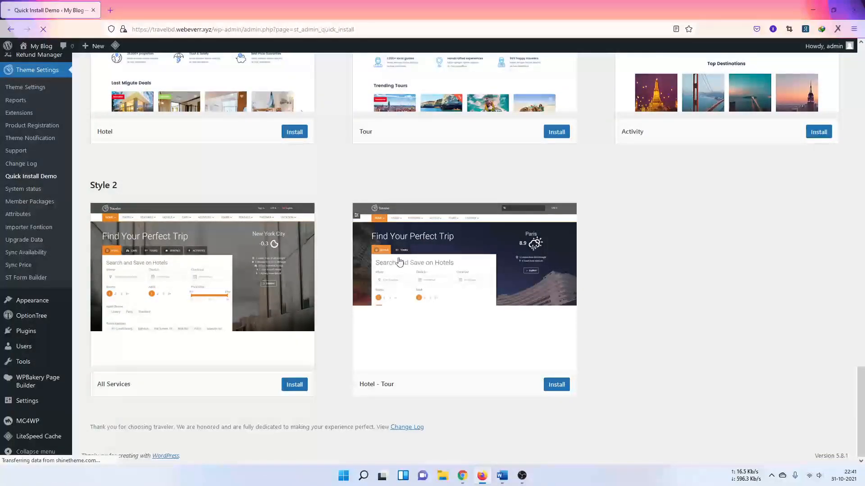
Step: Install the Mix Services demo from Style 1 and continue past the warning about importing data
{"action": "scroll", "coordinate": [192, 221], "scroll_direction": "up", "scroll_amount": 4}
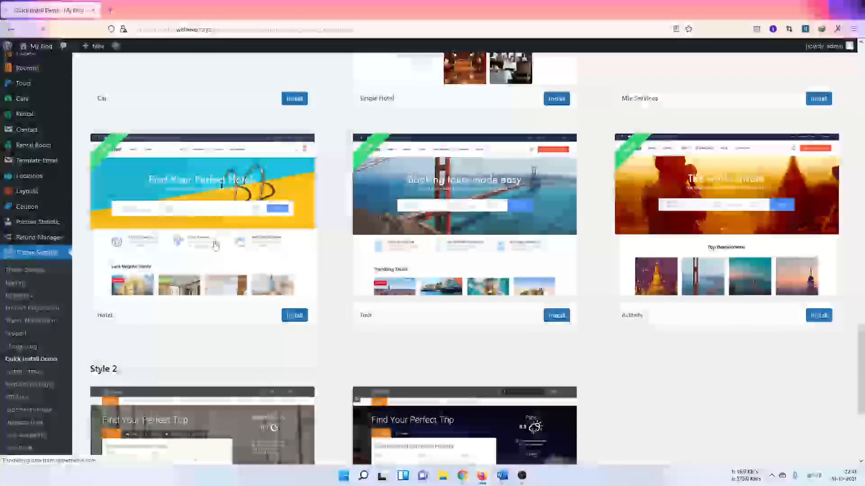
{"action": "scroll", "coordinate": [692, 308], "scroll_direction": "up", "scroll_amount": 2}
{"action": "scroll", "coordinate": [693, 307], "scroll_direction": "up", "scroll_amount": 2}
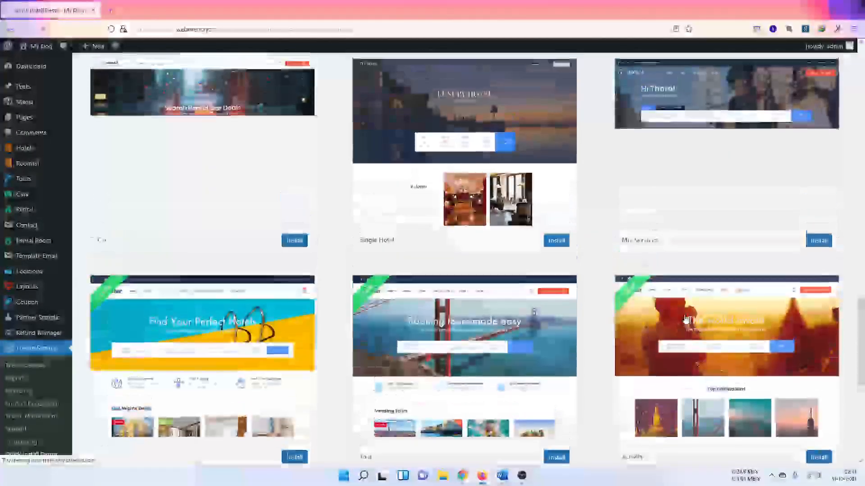
{"action": "scroll", "coordinate": [647, 201], "scroll_direction": "up", "scroll_amount": 1}
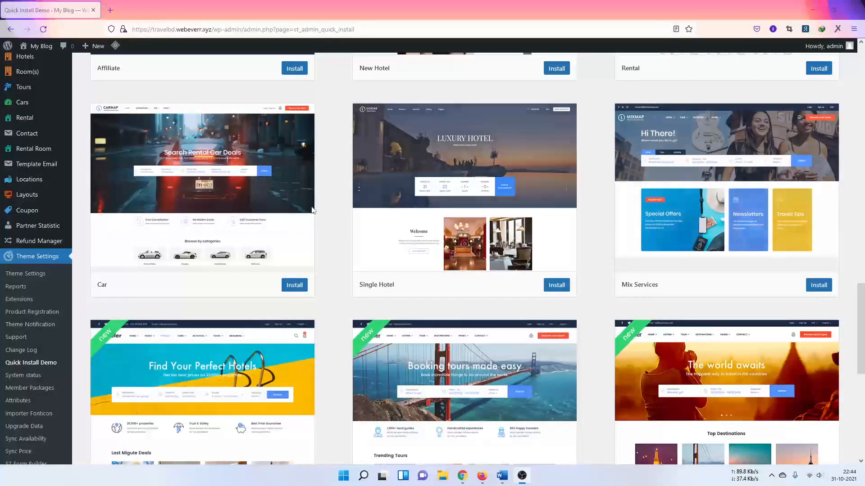
{"action": "scroll", "coordinate": [707, 247], "scroll_direction": "up", "scroll_amount": 1}
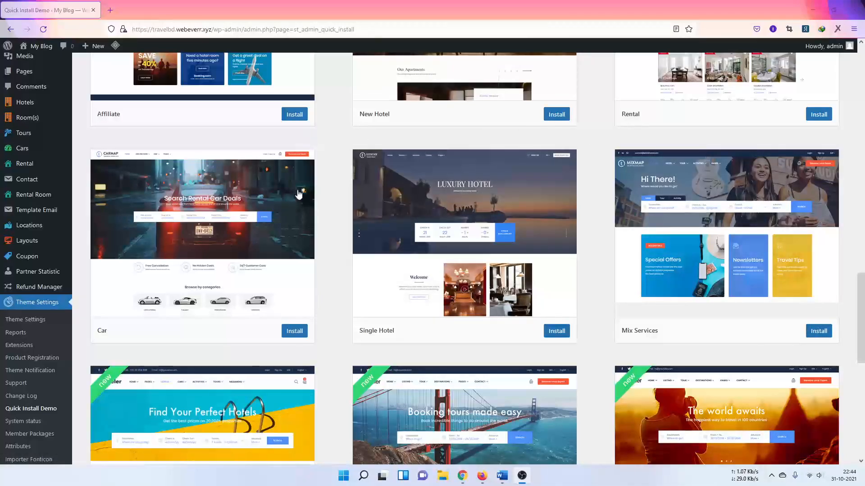
{"action": "scroll", "coordinate": [588, 165], "scroll_direction": "up", "scroll_amount": 1}
{"action": "scroll", "coordinate": [588, 165], "scroll_direction": "up", "scroll_amount": 1}
{"action": "scroll", "coordinate": [225, 324], "scroll_direction": "down", "scroll_amount": 3}
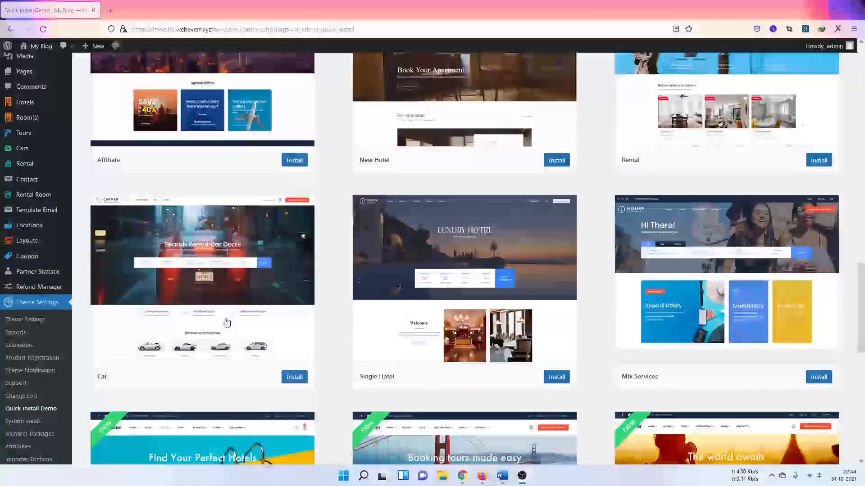
{"action": "scroll", "coordinate": [265, 246], "scroll_direction": "down", "scroll_amount": 1}
{"action": "left_click", "coordinate": [818, 285]}
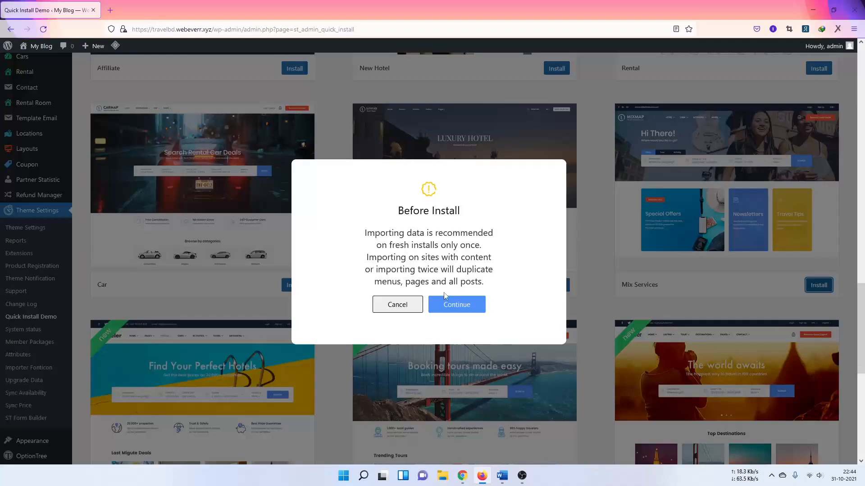
{"action": "left_click", "coordinate": [451, 307]}
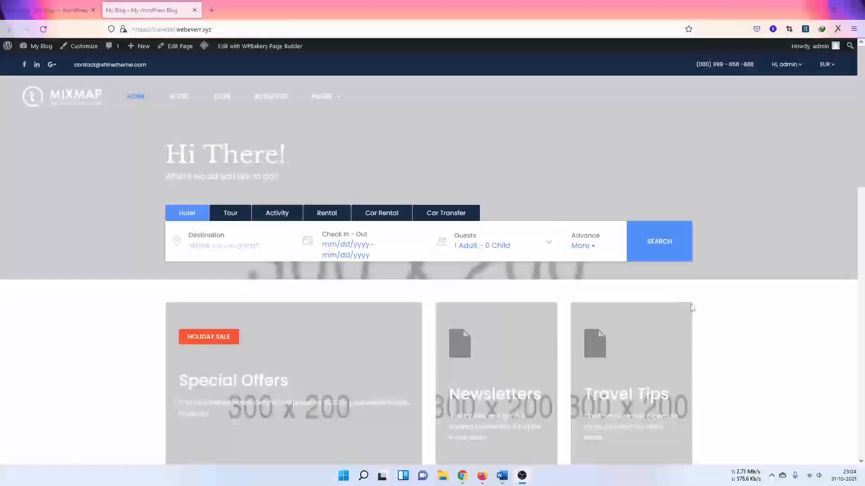
Step: Look over the imported site's home page and the admin dashboard
{"action": "scroll", "coordinate": [412, 243], "scroll_direction": "down", "scroll_amount": 10}
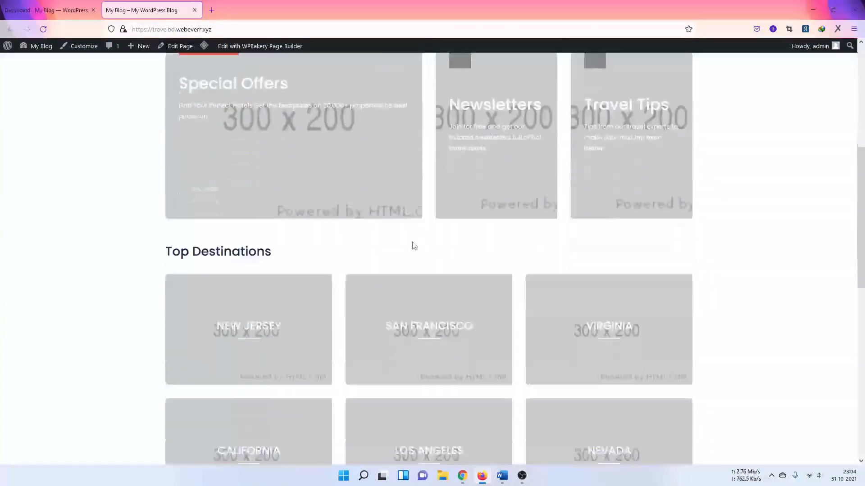
{"action": "scroll", "coordinate": [71, 220], "scroll_direction": "up", "scroll_amount": 15}
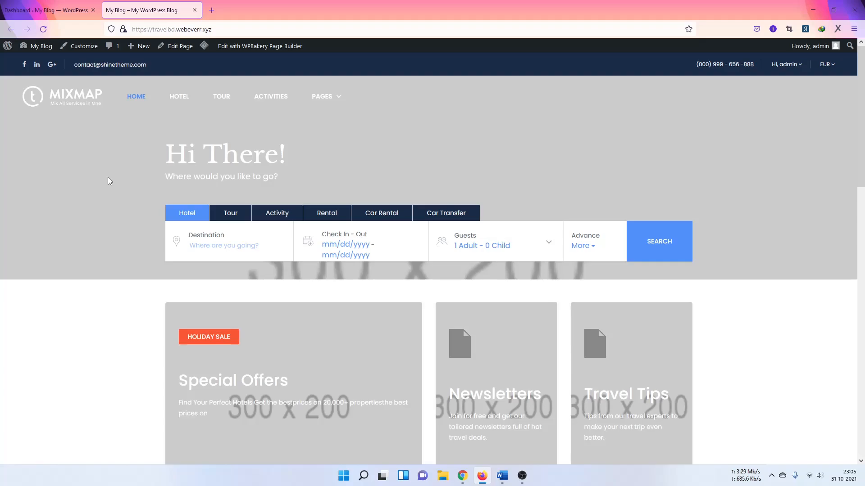
{"action": "left_click", "coordinate": [40, 7]}
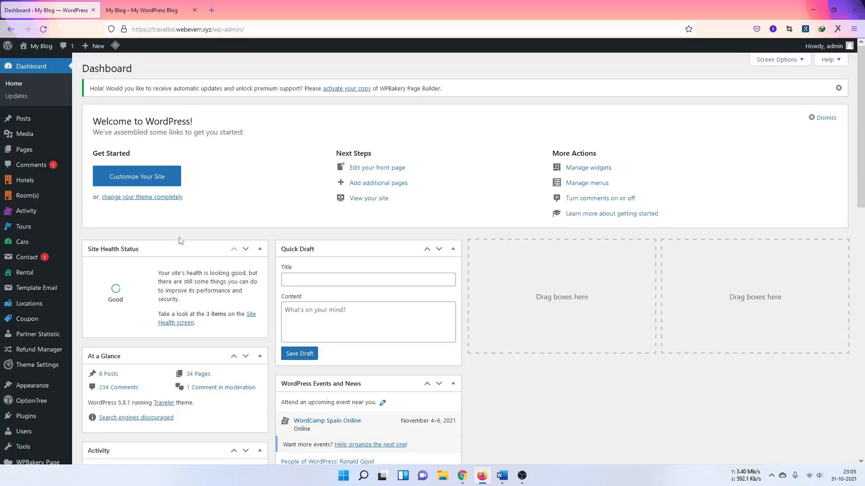
{"action": "scroll", "coordinate": [150, 264], "scroll_direction": "down", "scroll_amount": 2}
{"action": "mouse_move", "coordinate": [38, 252]}
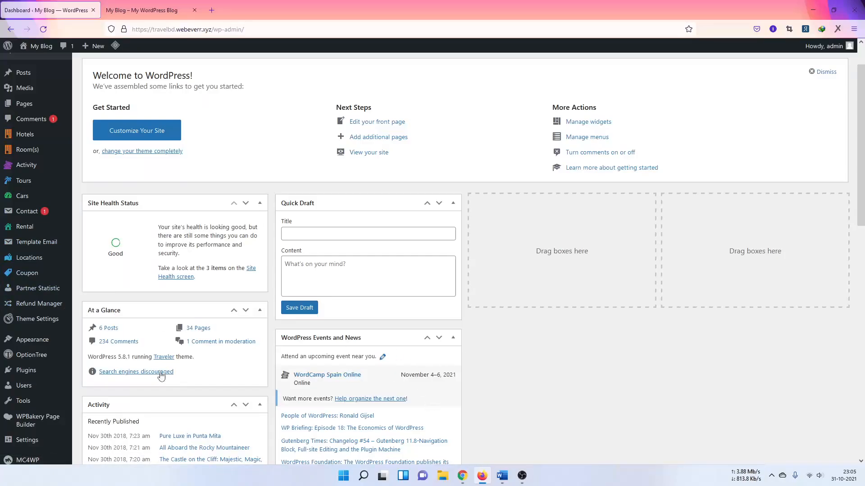
Step: On the site's home page, fill in the hotel search with destination New York City and dates 11/10/2021 to 11/11/2021
{"action": "left_click", "coordinate": [148, 11]}
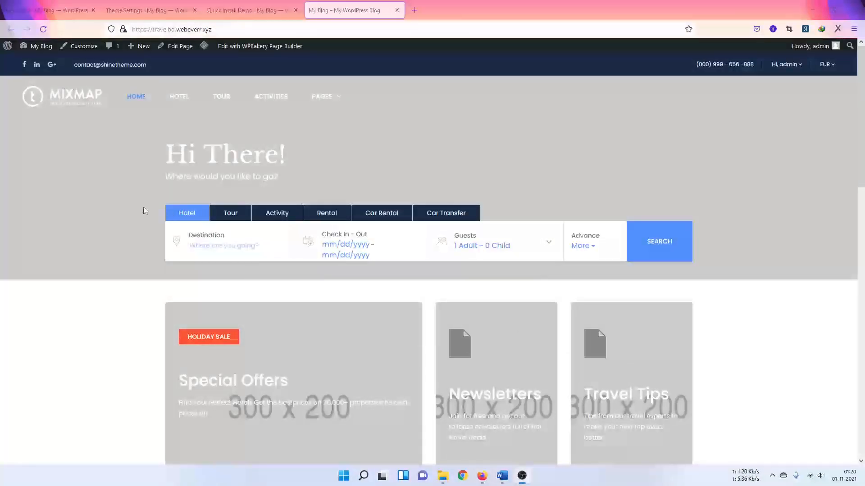
{"action": "left_click_drag", "start_coordinate": [202, 238], "coordinate": [203, 244]}
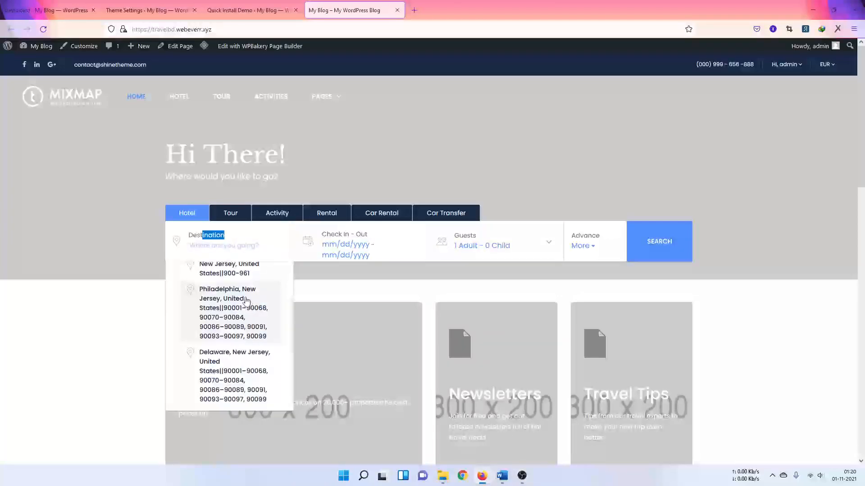
{"action": "scroll", "coordinate": [213, 283], "scroll_direction": "down", "scroll_amount": 2}
{"action": "scroll", "coordinate": [223, 297], "scroll_direction": "up", "scroll_amount": 4}
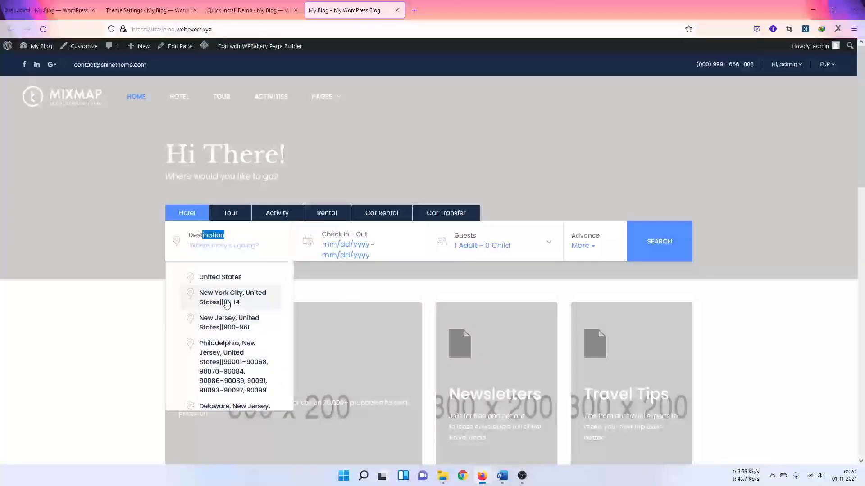
{"action": "left_click", "coordinate": [354, 243]}
{"action": "left_click", "coordinate": [212, 248]}
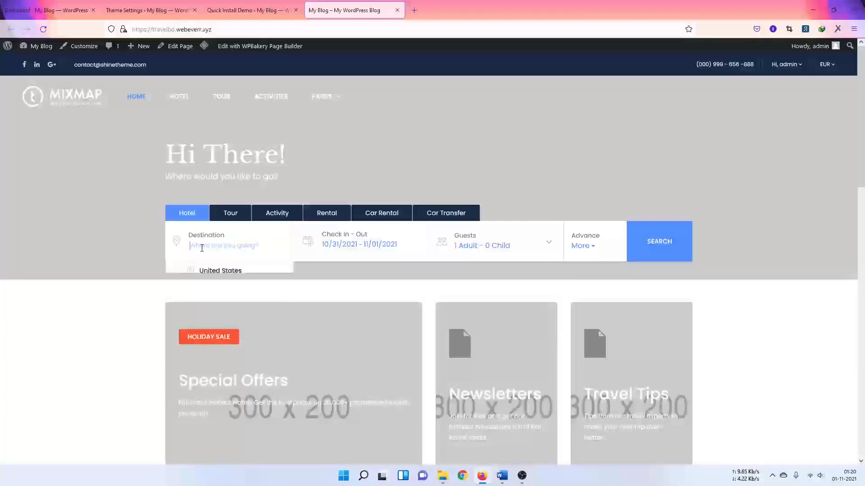
{"action": "left_click", "coordinate": [209, 306]}
{"action": "left_click", "coordinate": [368, 246]}
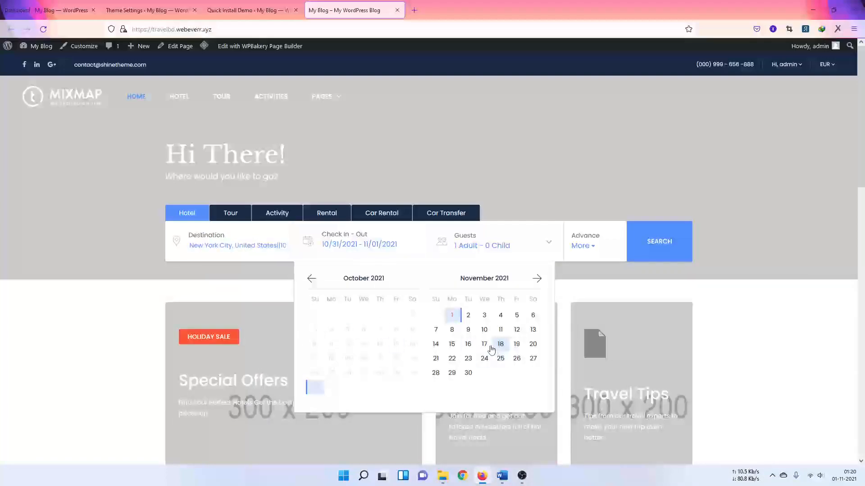
{"action": "left_click", "coordinate": [485, 331]}
{"action": "left_click", "coordinate": [500, 330]}
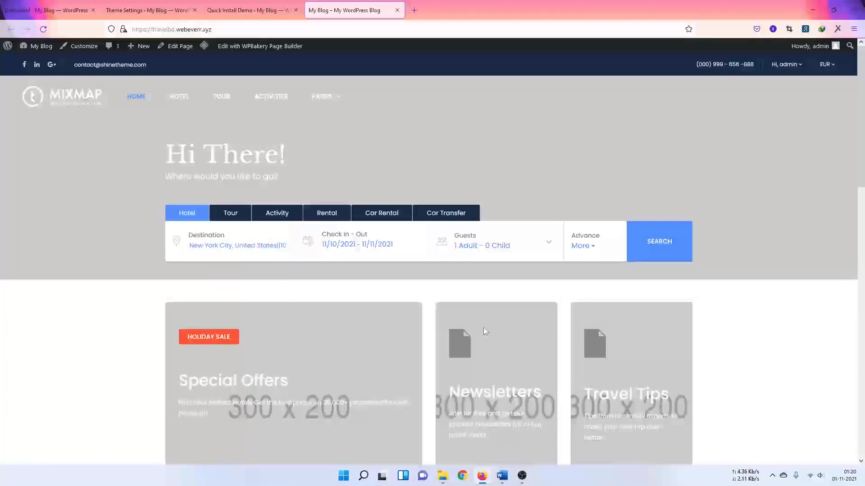
Step: Set the hotel search's guests to 3 adults and 2 children
{"action": "left_click", "coordinate": [503, 247]}
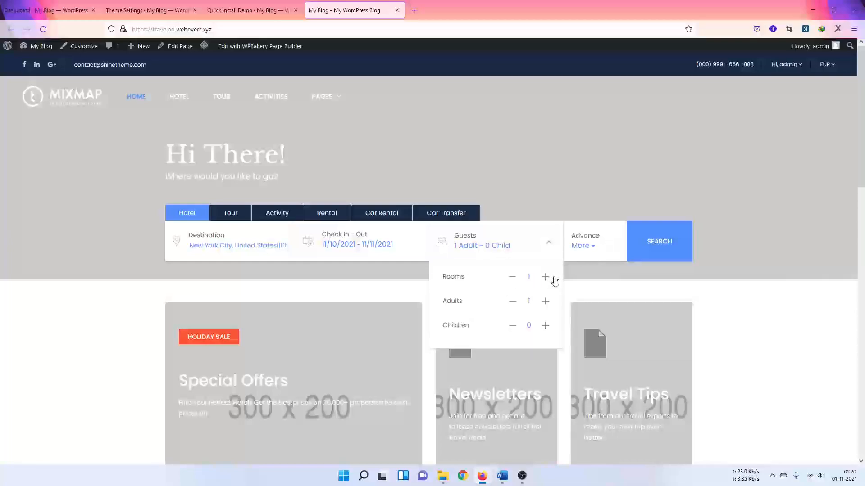
{"action": "left_click", "coordinate": [545, 301]}
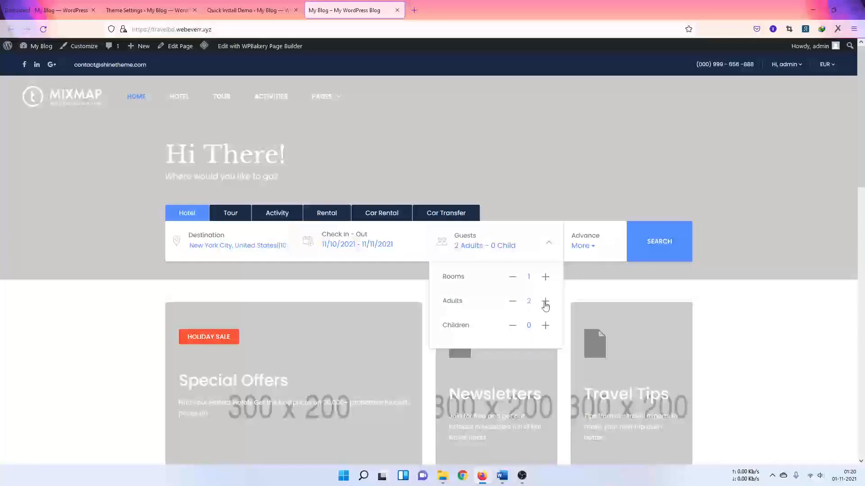
{"action": "left_click", "coordinate": [545, 306]}
{"action": "double_click", "coordinate": [545, 328]}
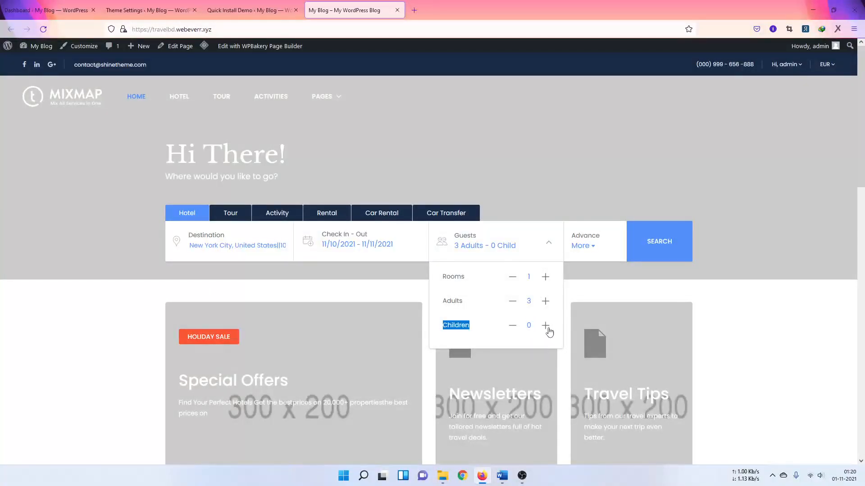
Step: Filter by the facilities Air Conditioning, Flat Tv, Internet – Wifi, Pool and Restaurant, and run the hotel search
{"action": "left_click", "coordinate": [583, 246]}
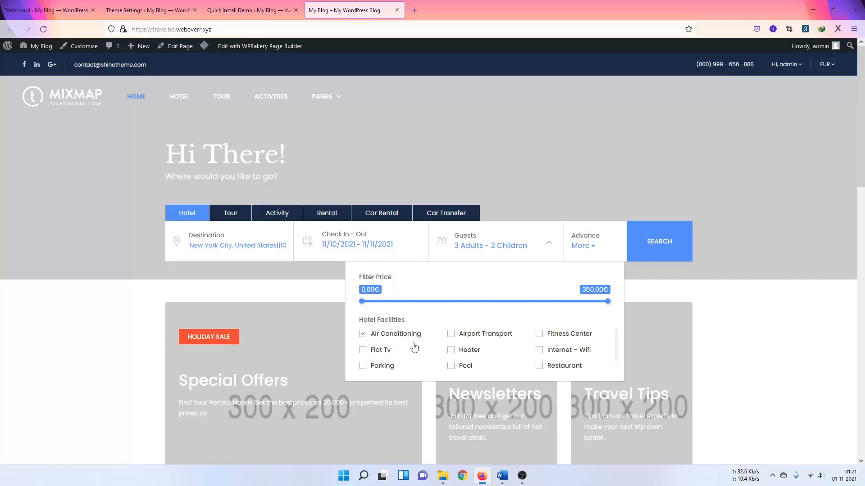
{"action": "left_click", "coordinate": [451, 365]}
{"action": "left_click", "coordinate": [541, 334]}
{"action": "left_click", "coordinate": [542, 336]}
{"action": "left_click", "coordinate": [371, 352]}
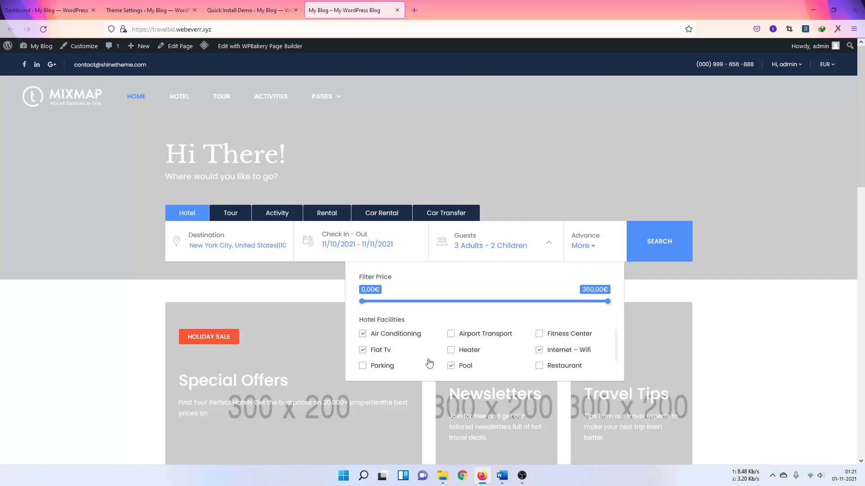
{"action": "left_click", "coordinate": [539, 366]}
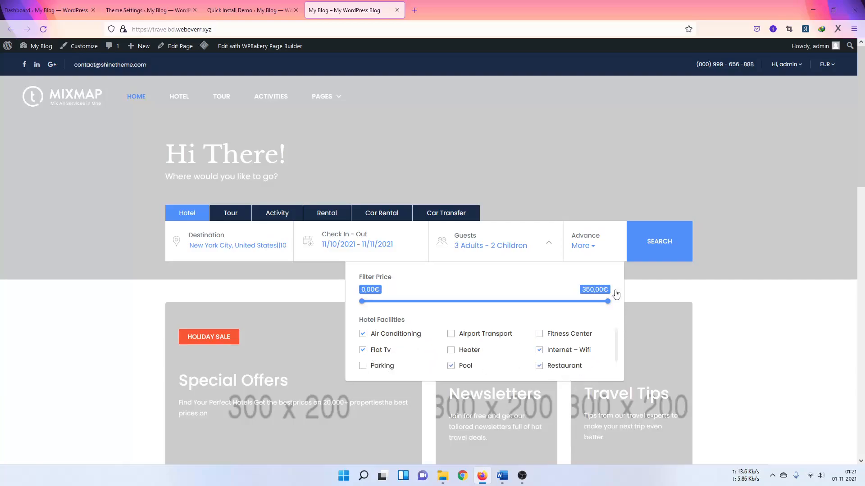
{"action": "left_click", "coordinate": [655, 248]}
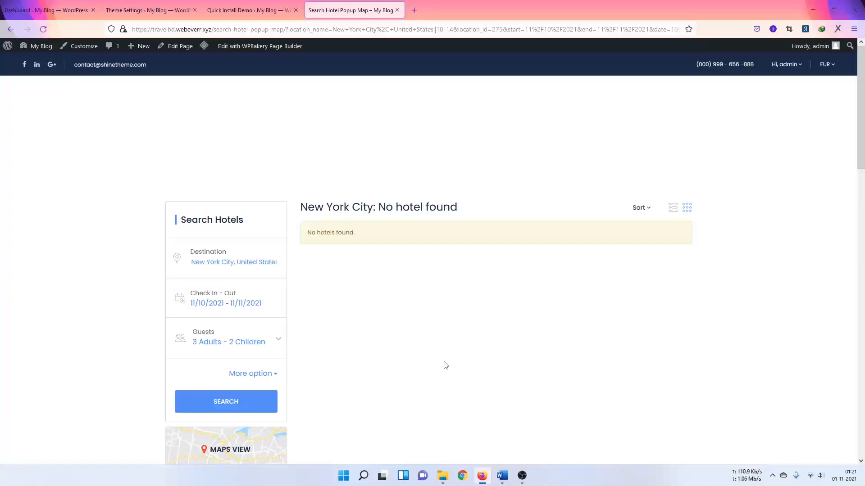
Step: Look through the hotel search results page and its filters for price, review score, stars, facilities and theme, and reload it
{"action": "scroll", "coordinate": [445, 366], "scroll_direction": "down", "scroll_amount": 8}
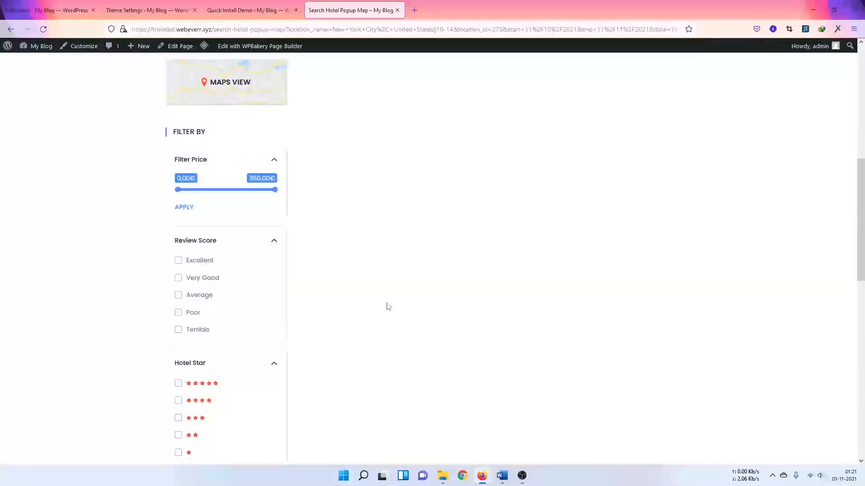
{"action": "scroll", "coordinate": [388, 307], "scroll_direction": "down", "scroll_amount": 7}
{"action": "scroll", "coordinate": [388, 306], "scroll_direction": "up", "scroll_amount": 2}
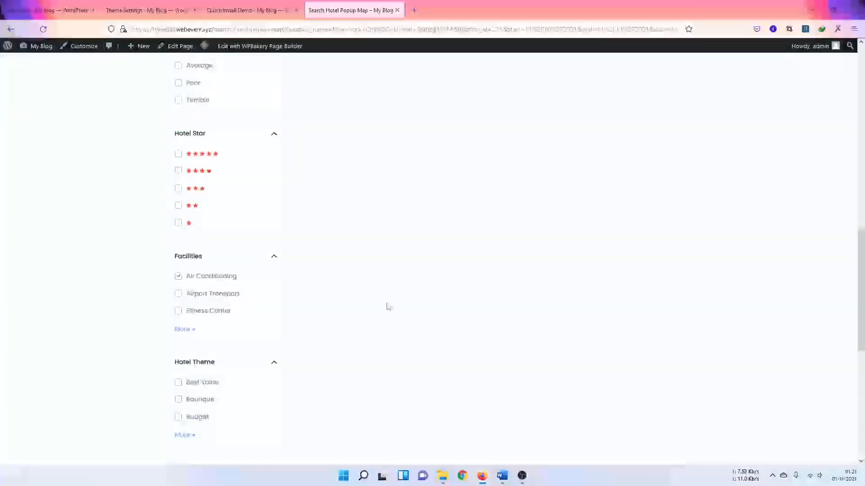
{"action": "scroll", "coordinate": [388, 307], "scroll_direction": "up", "scroll_amount": 12}
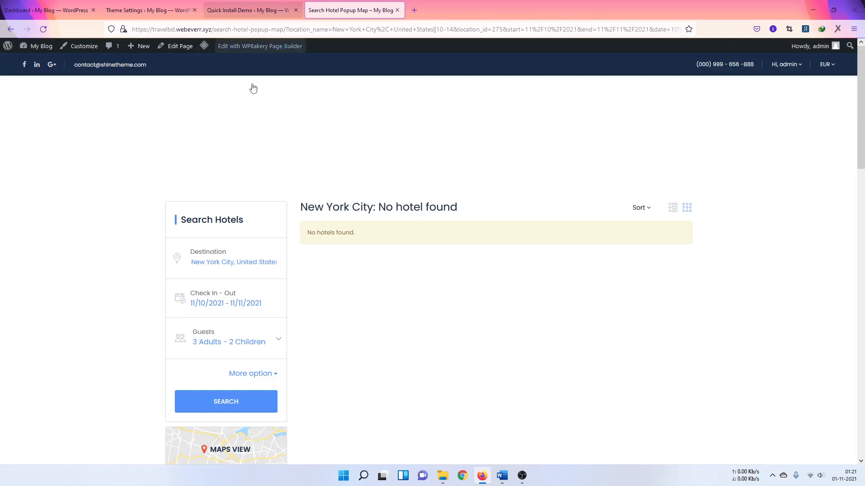
{"action": "scroll", "coordinate": [377, 86], "scroll_direction": "down", "scroll_amount": 2}
{"action": "scroll", "coordinate": [379, 81], "scroll_direction": "up", "scroll_amount": 2}
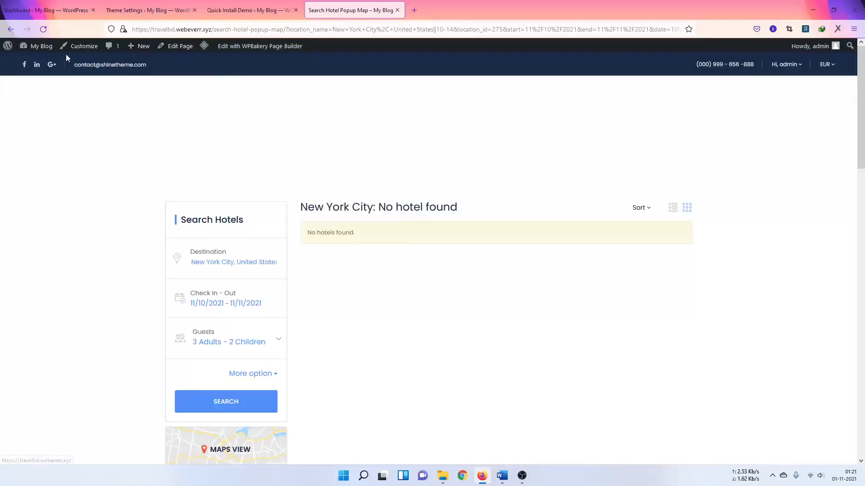
{"action": "left_click", "coordinate": [43, 29]}
Step: Return to the Quick Install Demo admin page and look over the theme's admin sections, from the dashboard to rentals and locations
{"action": "left_click", "coordinate": [246, 12]}
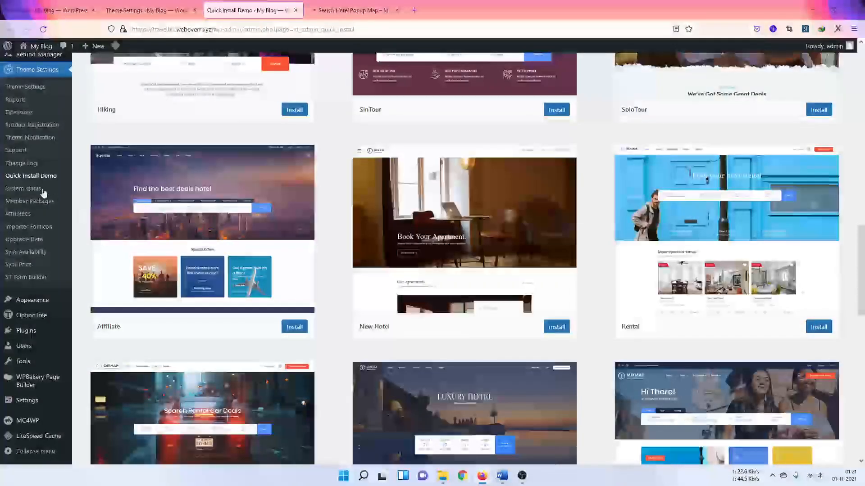
{"action": "scroll", "coordinate": [16, 239], "scroll_direction": "up", "scroll_amount": 1}
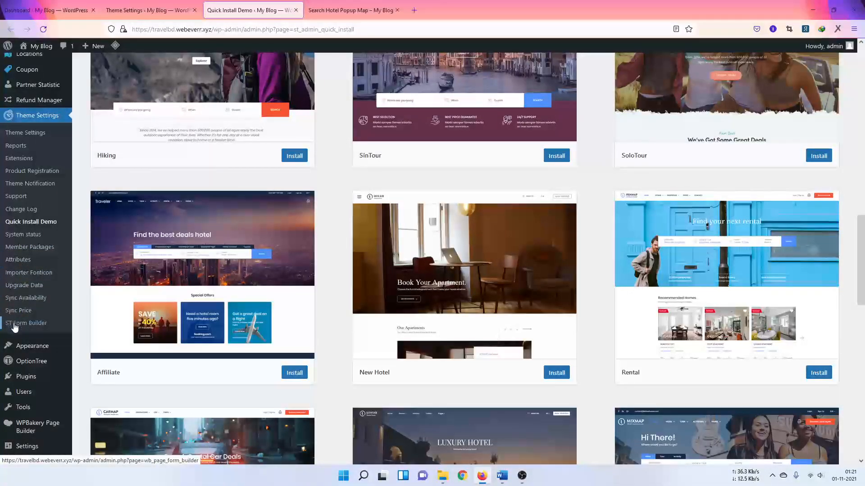
{"action": "scroll", "coordinate": [38, 326], "scroll_direction": "up", "scroll_amount": 4}
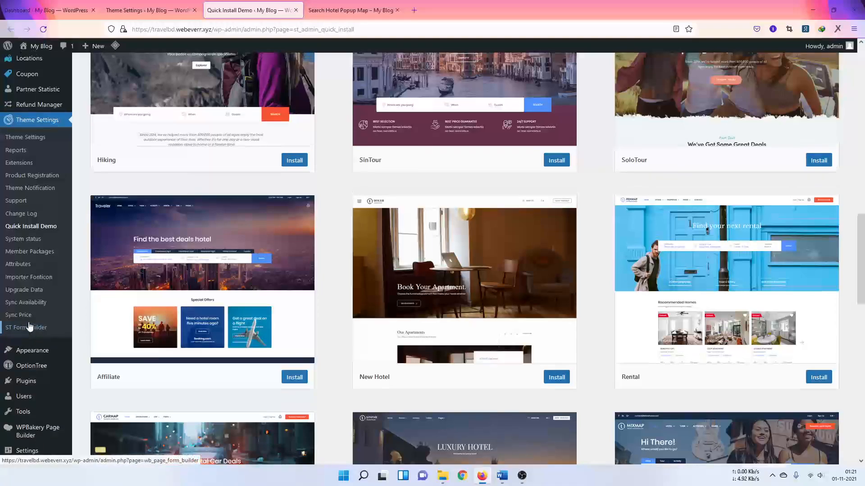
{"action": "scroll", "coordinate": [40, 211], "scroll_direction": "up", "scroll_amount": 2}
{"action": "mouse_move", "coordinate": [40, 155]}
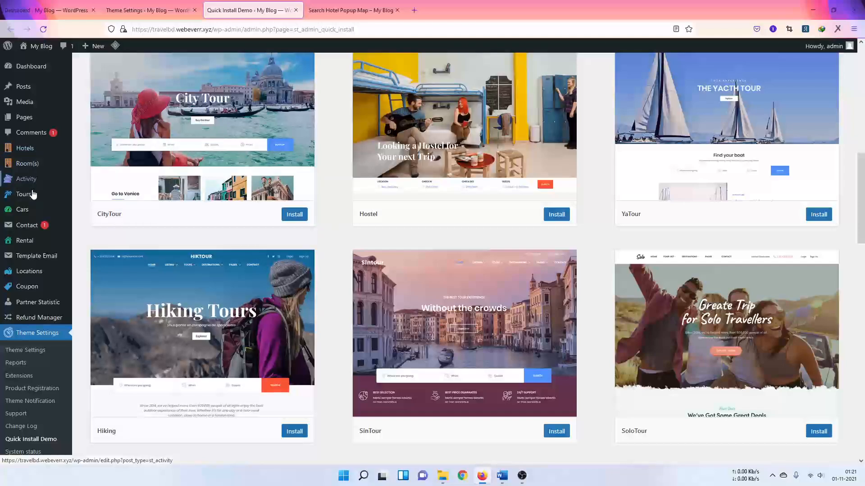
{"action": "mouse_move", "coordinate": [38, 182]}
{"action": "scroll", "coordinate": [38, 182], "scroll_direction": "up", "scroll_amount": 5}
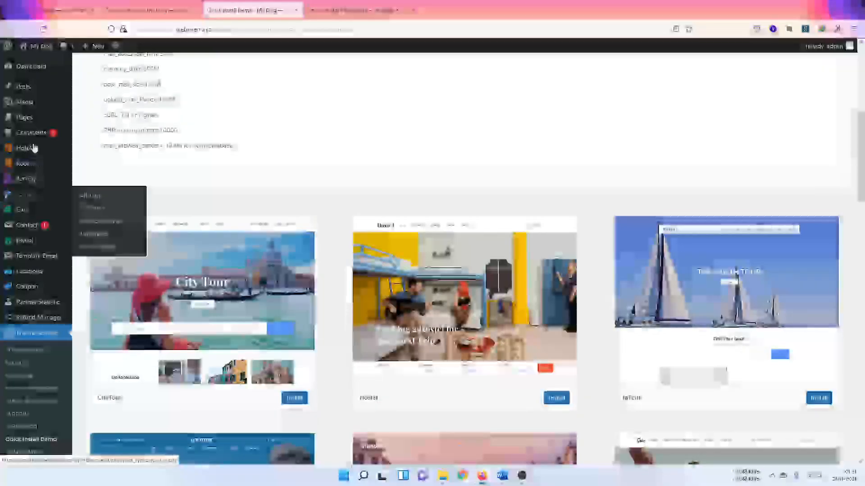
{"action": "scroll", "coordinate": [38, 182], "scroll_direction": "up", "scroll_amount": 5}
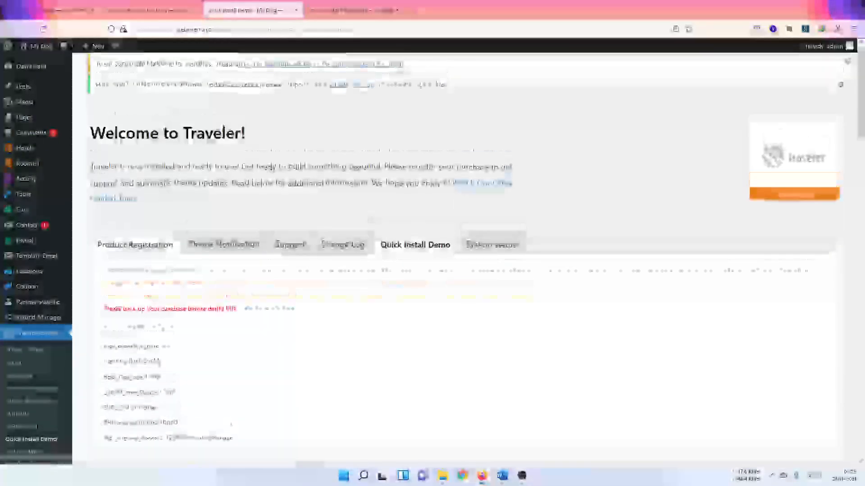
{"action": "mouse_move", "coordinate": [23, 72]}
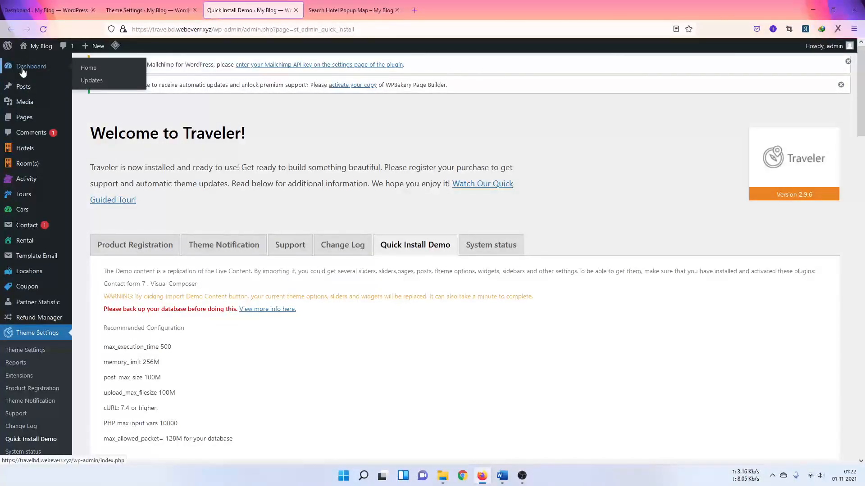
{"action": "mouse_move", "coordinate": [25, 243]}
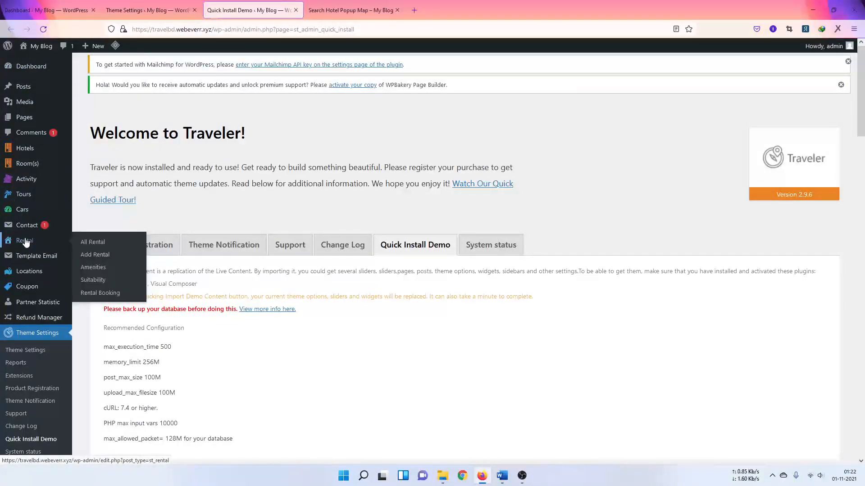
{"action": "mouse_move", "coordinate": [32, 271]}
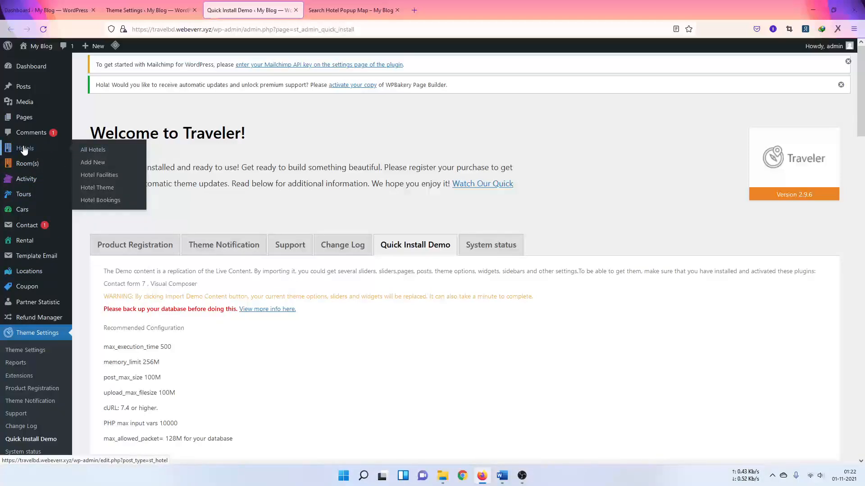
Step: Open the list of all hotels in a new tab, close the hotel search results, and look through the list
{"action": "middle_click", "coordinate": [94, 153]}
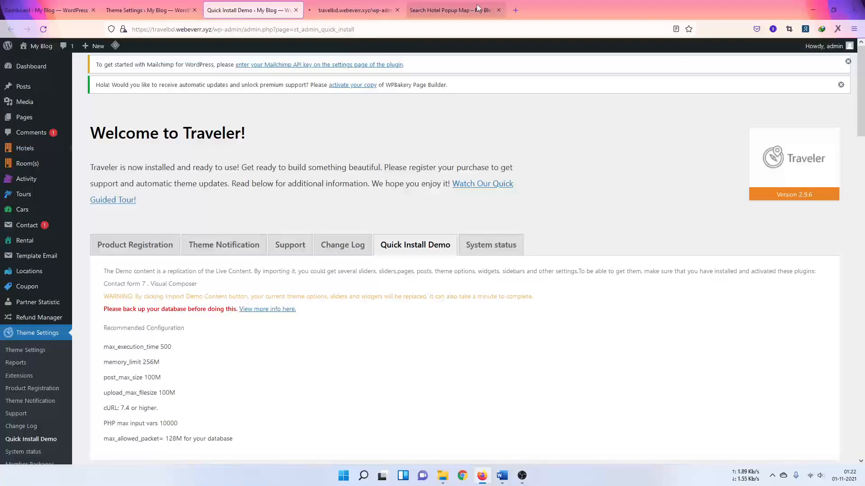
{"action": "left_click", "coordinate": [458, 8]}
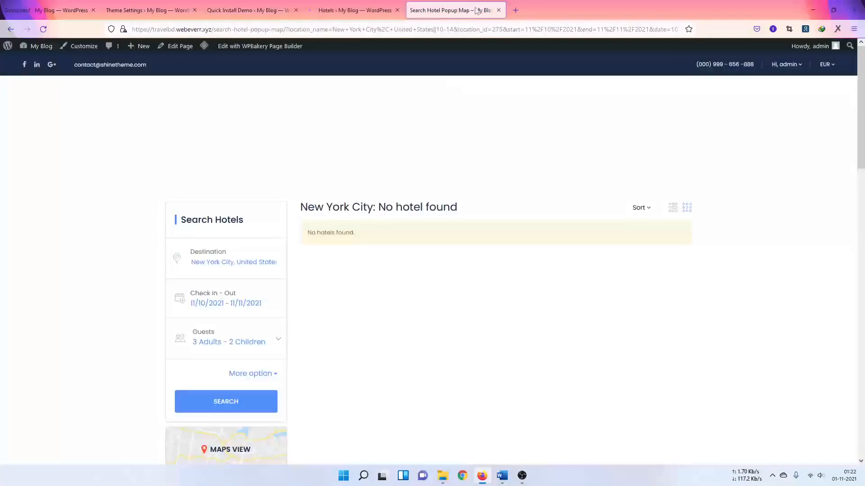
{"action": "left_click", "coordinate": [500, 10]}
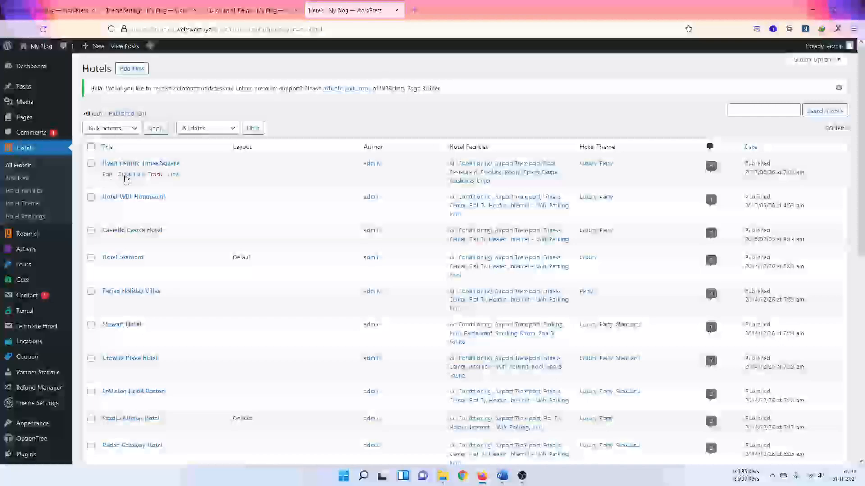
{"action": "scroll", "coordinate": [605, 307], "scroll_direction": "down", "scroll_amount": 10}
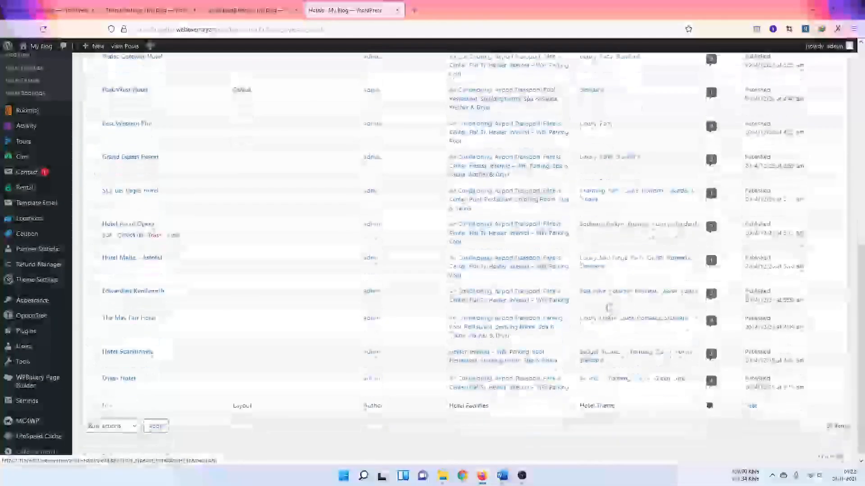
{"action": "scroll", "coordinate": [607, 307], "scroll_direction": "up", "scroll_amount": 10}
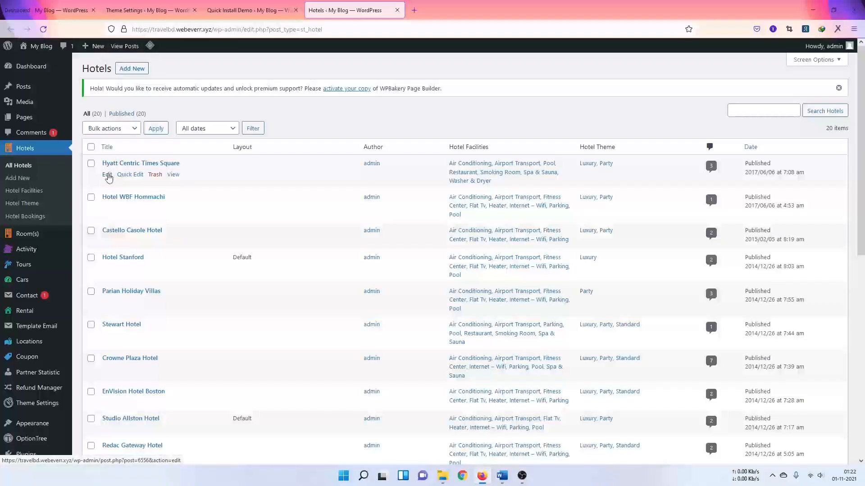
Step: Open Hyatt Centric Times Square for editing in a new tab and examine its title, description and facilities
{"action": "middle_click", "coordinate": [107, 176]}
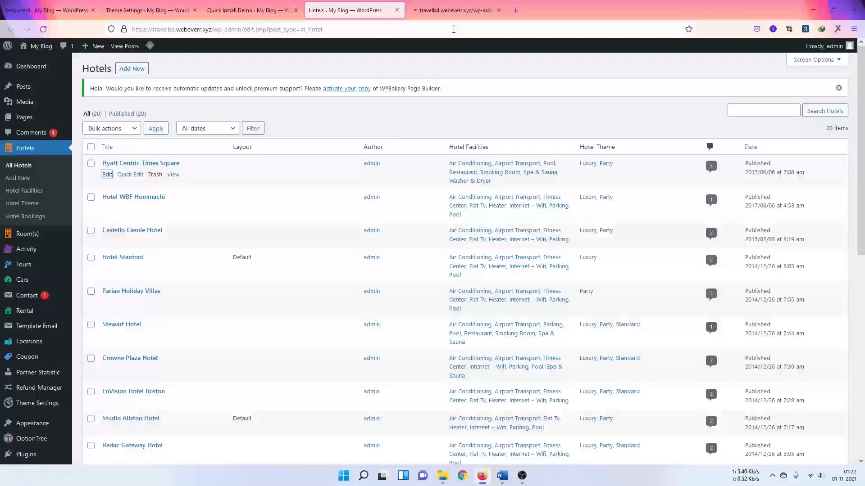
{"action": "left_click", "coordinate": [455, 12]}
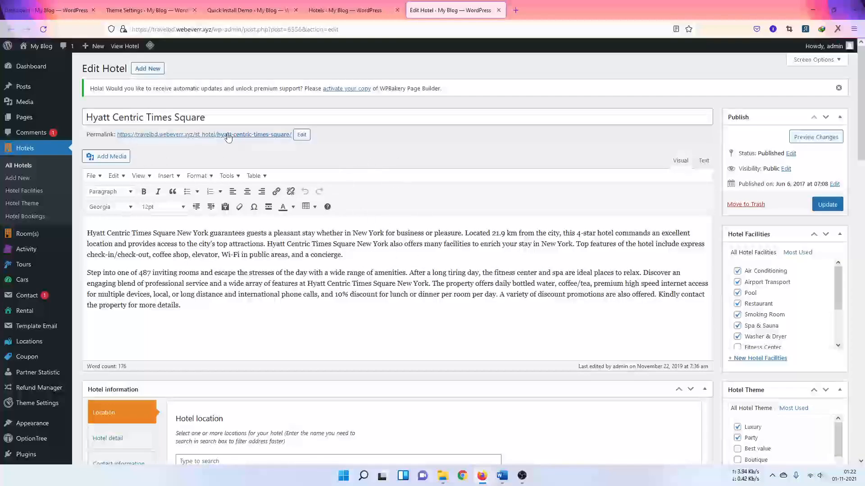
{"action": "left_click", "coordinate": [224, 118]}
{"action": "left_click", "coordinate": [241, 280]}
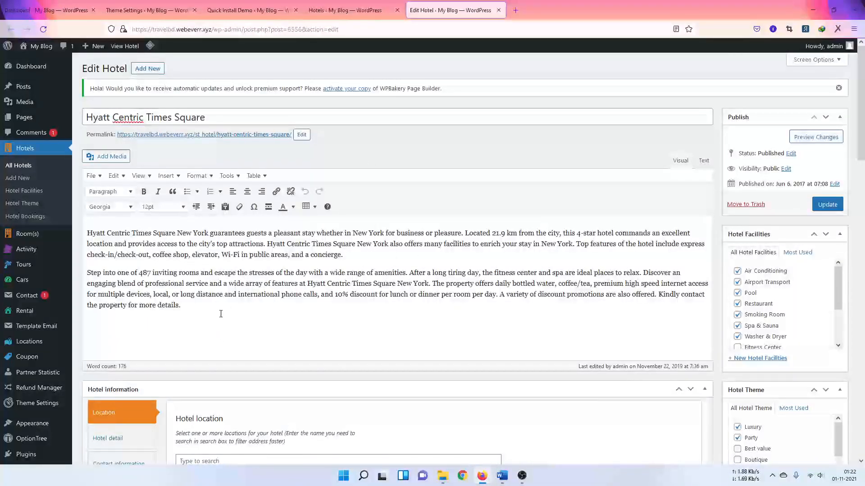
{"action": "left_click_drag", "start_coordinate": [220, 314], "coordinate": [119, 233]}
{"action": "scroll", "coordinate": [737, 195], "scroll_direction": "down", "scroll_amount": 1}
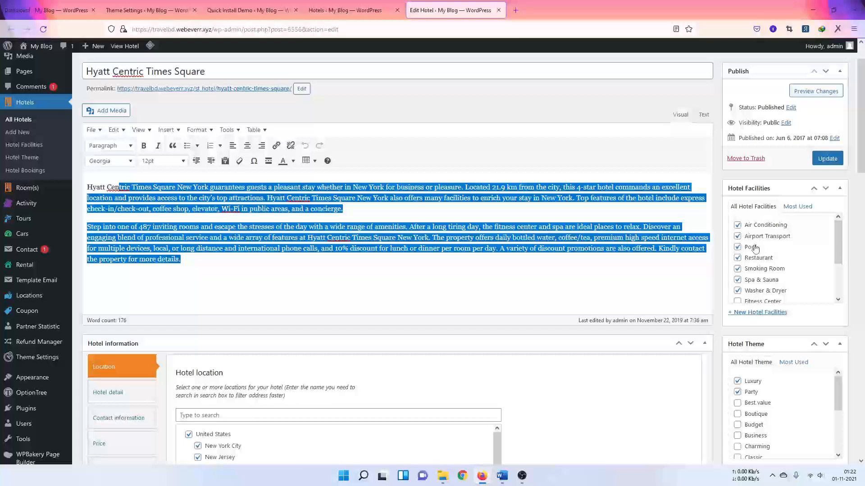
Step: Look through the checklist of facilities for Hyatt Centric Times Square, from air conditioning to parking
{"action": "scroll", "coordinate": [767, 279], "scroll_direction": "down", "scroll_amount": 2}
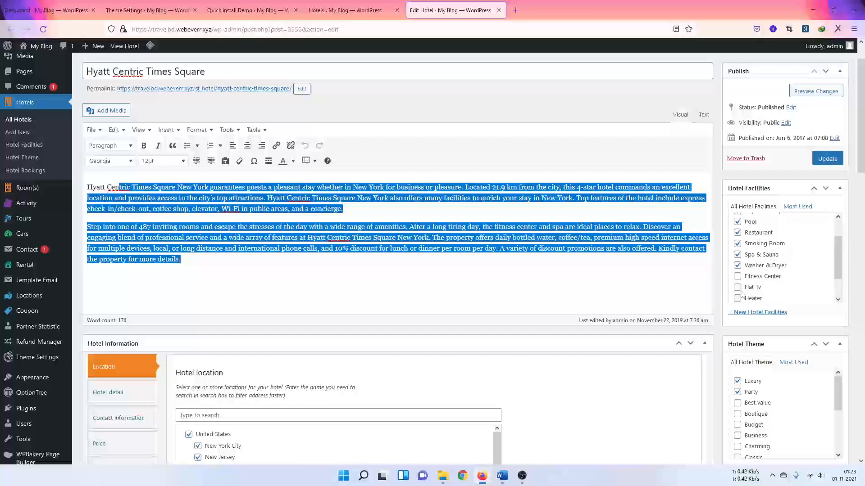
{"action": "scroll", "coordinate": [743, 273], "scroll_direction": "up", "scroll_amount": 2}
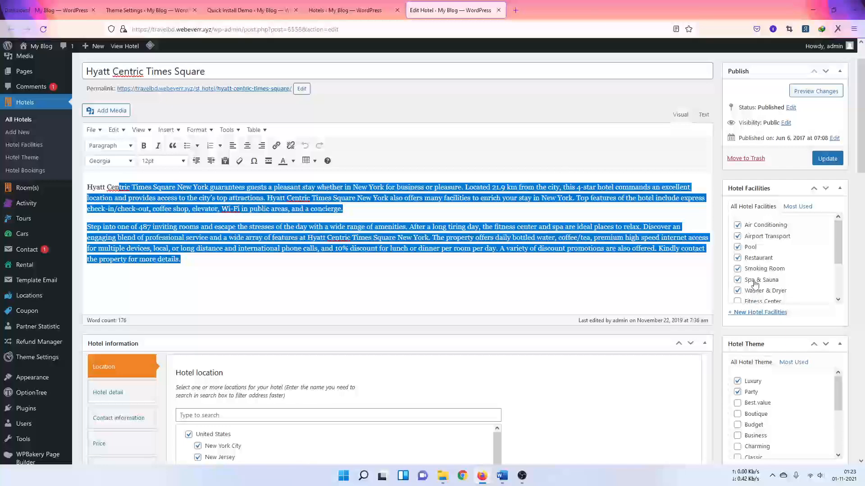
{"action": "scroll", "coordinate": [755, 283], "scroll_direction": "down", "scroll_amount": 2}
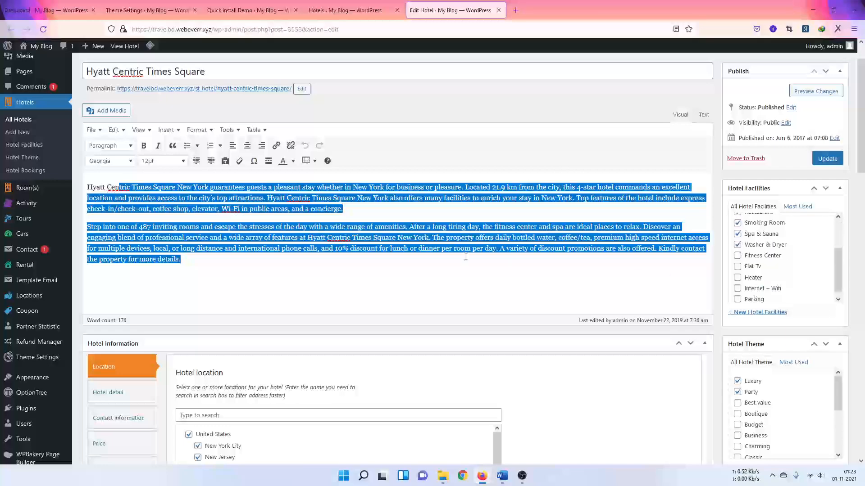
Step: Open the Hotel Facilities page in a new tab and look over the facilities list and the new-facility form
{"action": "middle_click", "coordinate": [25, 149]}
{"action": "left_click", "coordinate": [539, 5]}
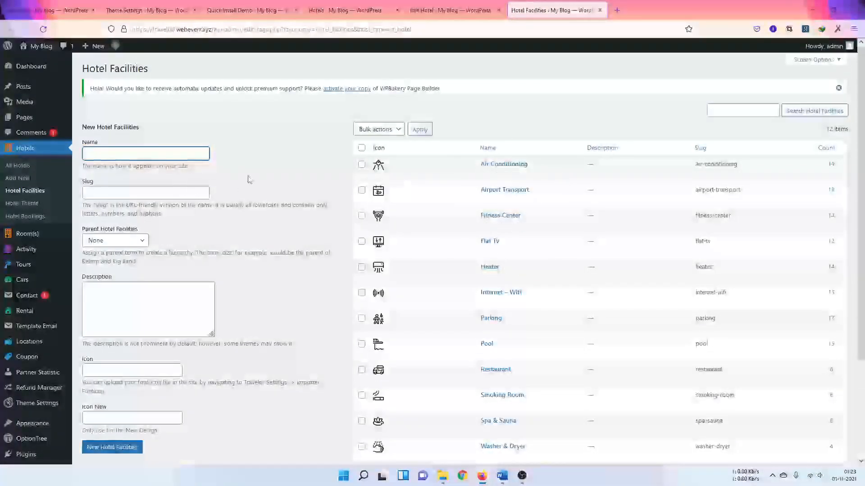
{"action": "scroll", "coordinate": [249, 180], "scroll_direction": "down", "scroll_amount": 1}
{"action": "left_click", "coordinate": [110, 106]}
{"action": "left_click", "coordinate": [228, 150]}
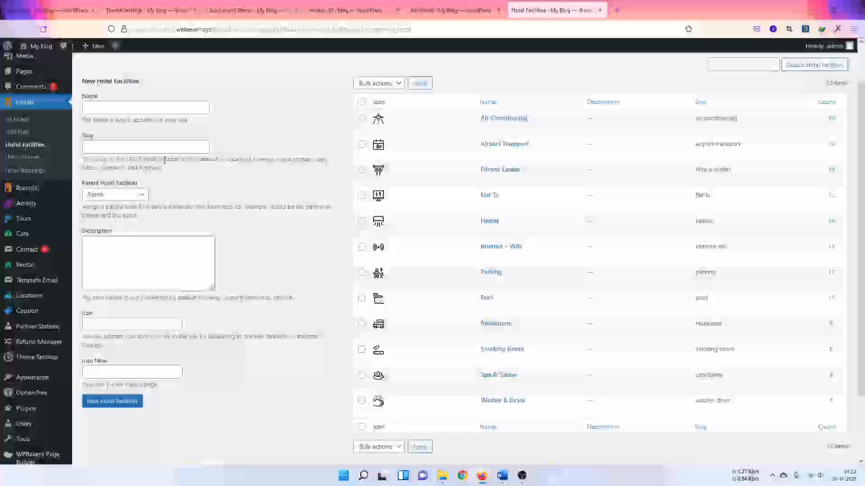
Step: Look through the icon choices for a new hotel facility and check the Icon New search, without choosing any icon
{"action": "left_click", "coordinate": [102, 330]}
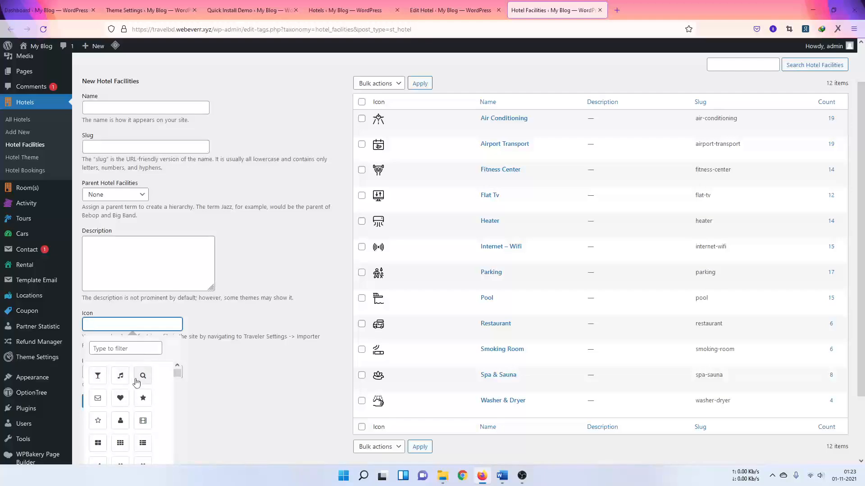
{"action": "scroll", "coordinate": [122, 387], "scroll_direction": "down", "scroll_amount": 2}
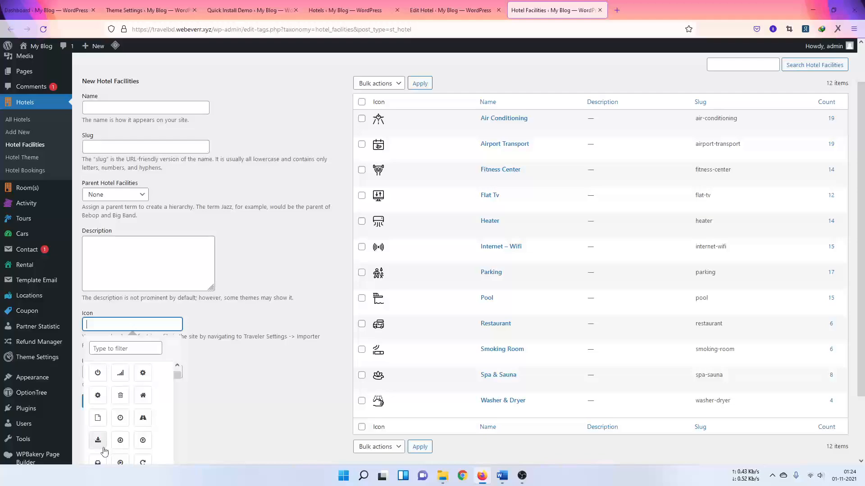
{"action": "scroll", "coordinate": [127, 440], "scroll_direction": "down", "scroll_amount": 2}
{"action": "scroll", "coordinate": [103, 428], "scroll_direction": "down", "scroll_amount": 2}
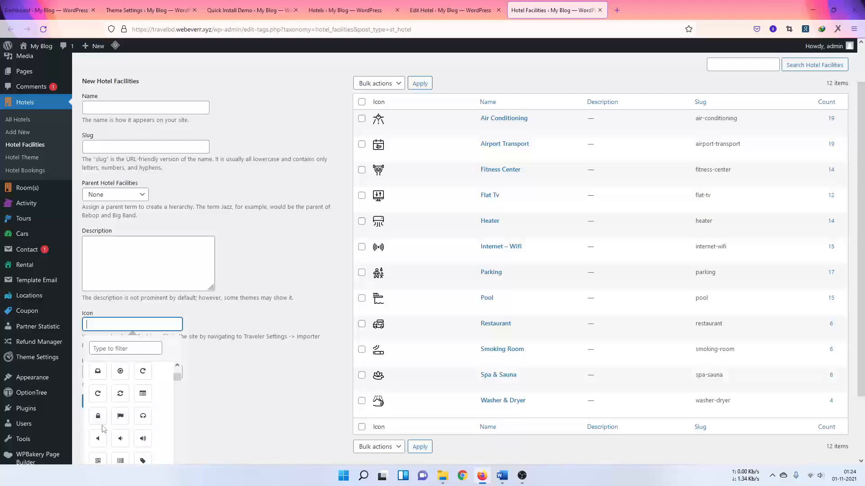
{"action": "left_click", "coordinate": [238, 409]}
{"action": "left_click", "coordinate": [152, 372]}
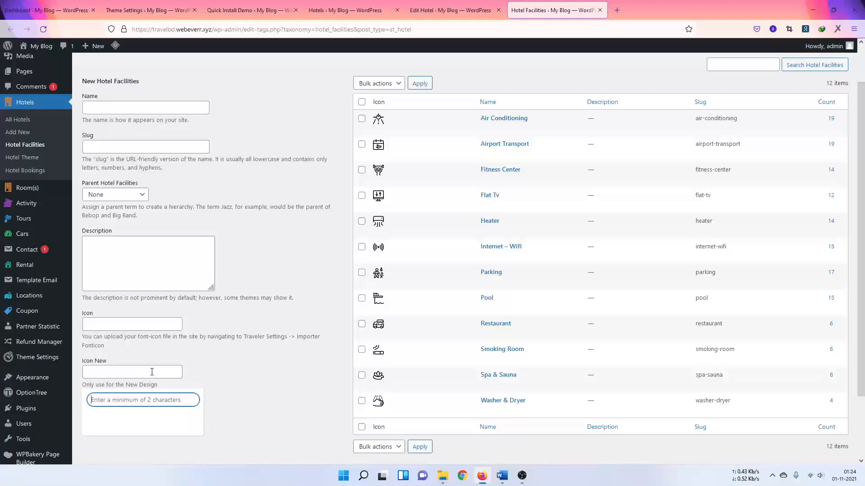
{"action": "left_click", "coordinate": [258, 388]}
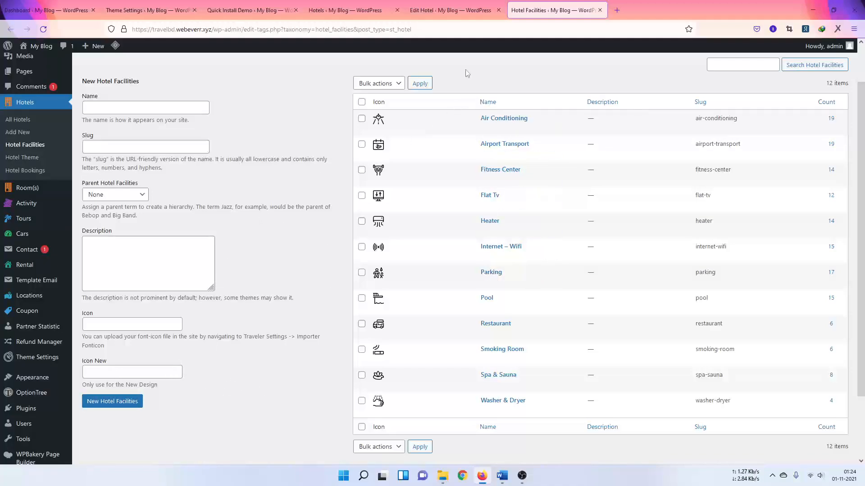
Step: Return to the Hyatt Centric Times Square edit page and look over its facilities and hotel theme options
{"action": "left_click", "coordinate": [447, 8]}
{"action": "left_click", "coordinate": [557, 5]}
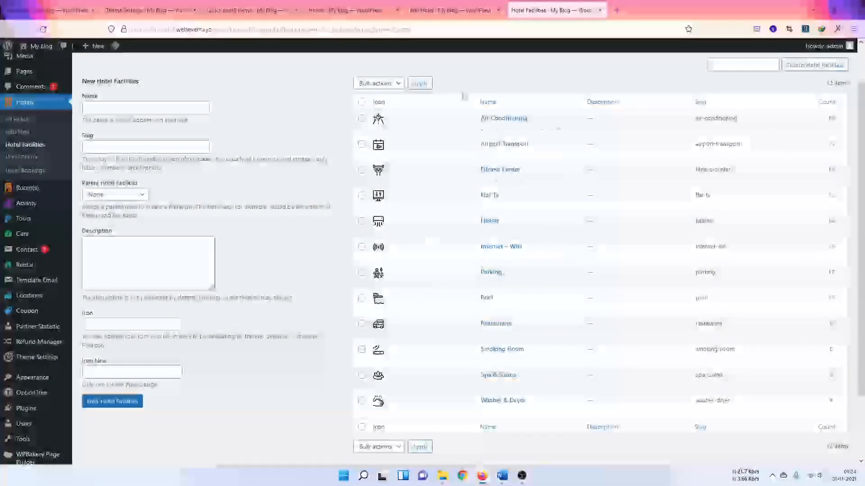
{"action": "left_click", "coordinate": [452, 12]}
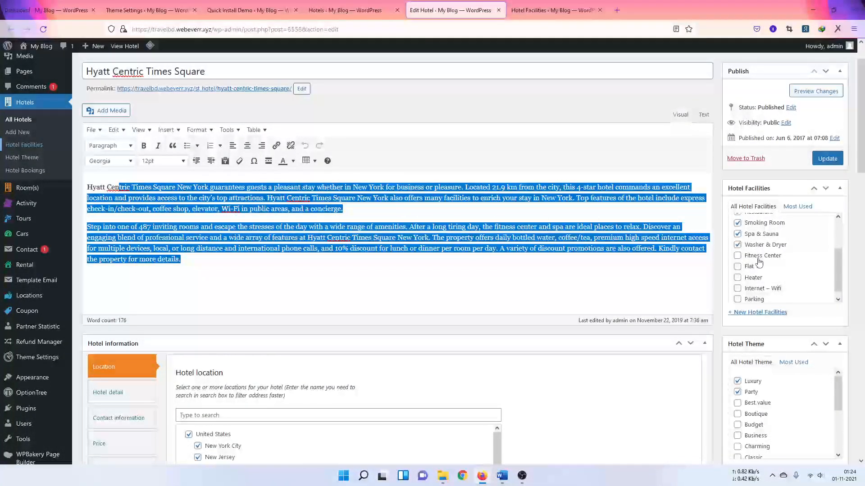
{"action": "scroll", "coordinate": [759, 262], "scroll_direction": "down", "scroll_amount": 1}
{"action": "scroll", "coordinate": [725, 383], "scroll_direction": "down", "scroll_amount": 2}
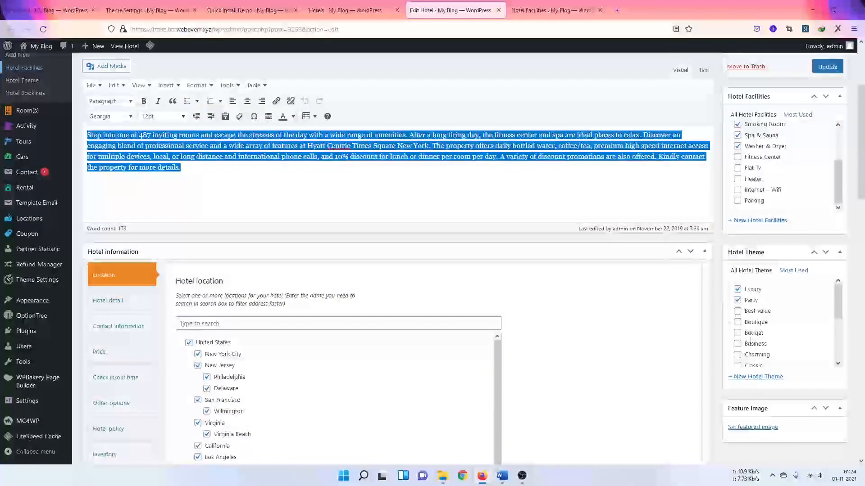
{"action": "scroll", "coordinate": [246, 260], "scroll_direction": "up", "scroll_amount": 3}
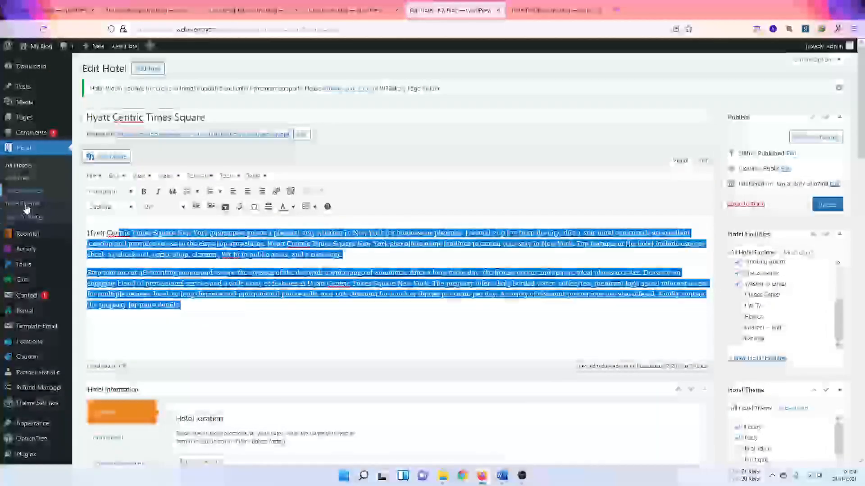
Step: Open the Hotel Theme page in a new tab, look through the full list of themes, and close it
{"action": "middle_click", "coordinate": [25, 206]}
{"action": "left_click", "coordinate": [533, 14]}
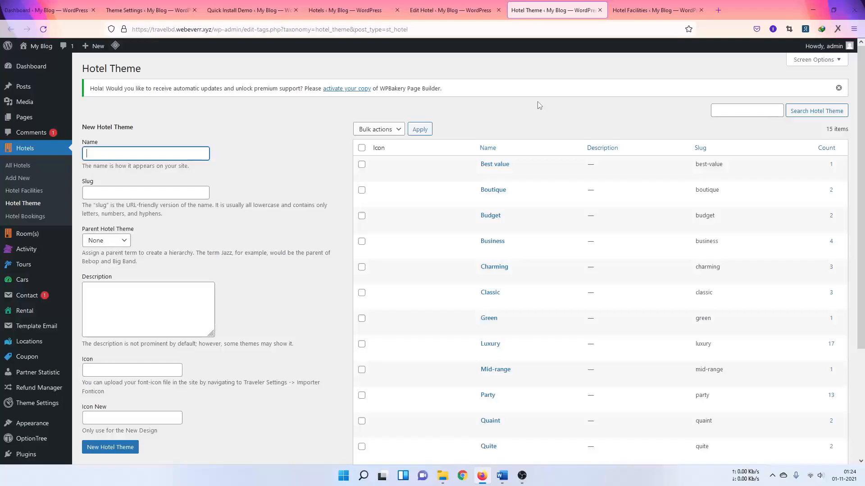
{"action": "scroll", "coordinate": [539, 105], "scroll_direction": "down", "scroll_amount": 1}
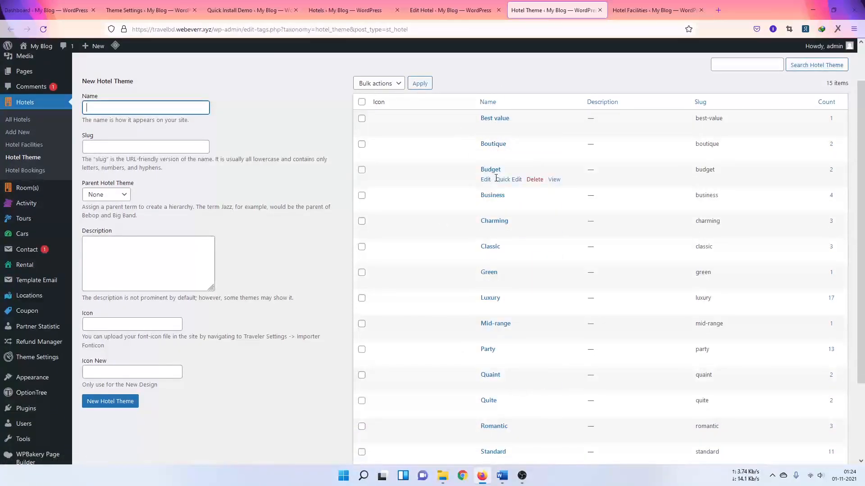
{"action": "scroll", "coordinate": [496, 190], "scroll_direction": "down", "scroll_amount": 2}
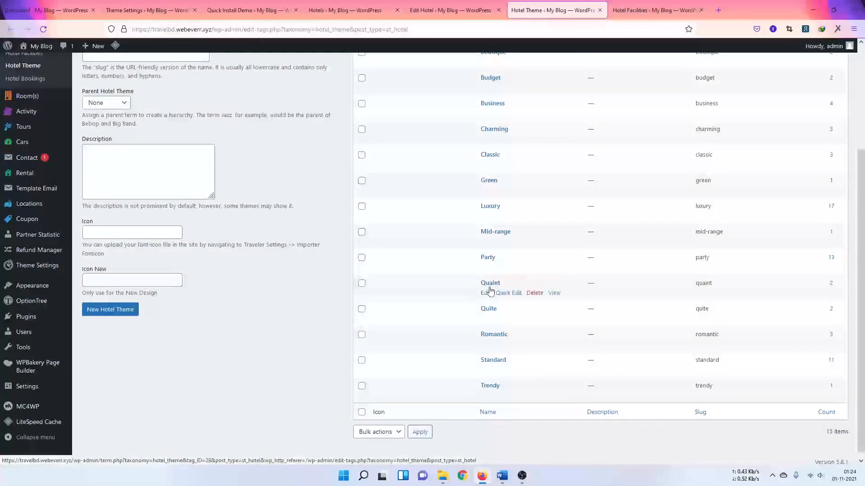
{"action": "scroll", "coordinate": [533, 388], "scroll_direction": "up", "scroll_amount": 3}
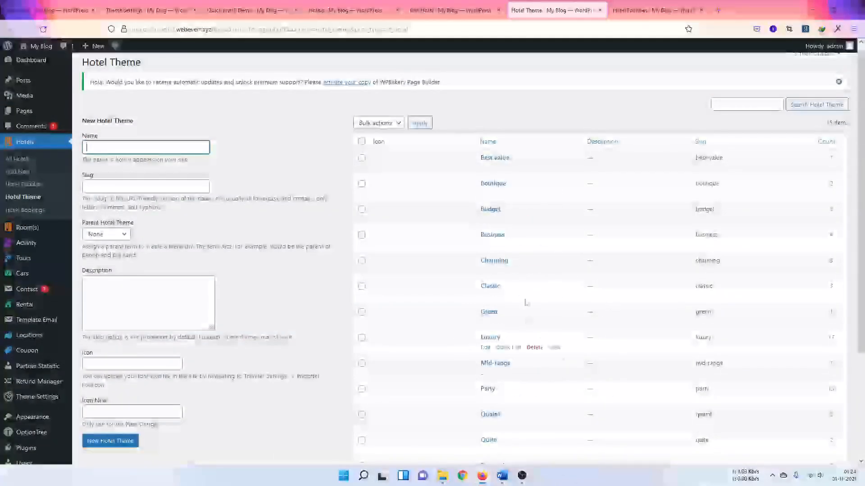
{"action": "key", "text": "ctrl+w"}
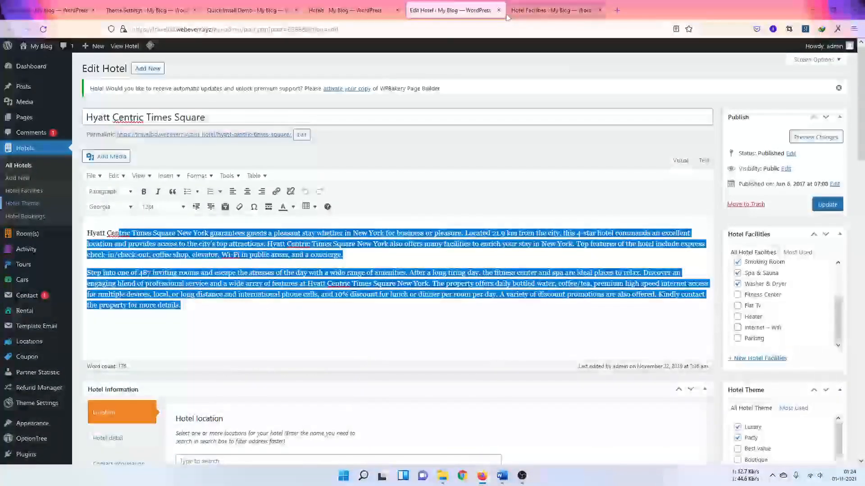
Step: Review the hotel's facilities and theme checklists again, checking them against the Hotel Facilities page
{"action": "scroll", "coordinate": [775, 428], "scroll_direction": "down", "scroll_amount": 2}
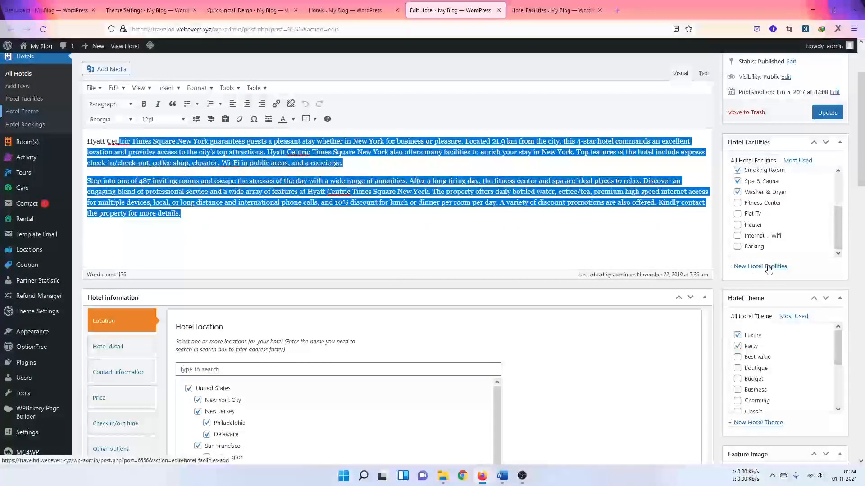
{"action": "left_click", "coordinate": [552, 10]}
{"action": "left_click", "coordinate": [450, 10]}
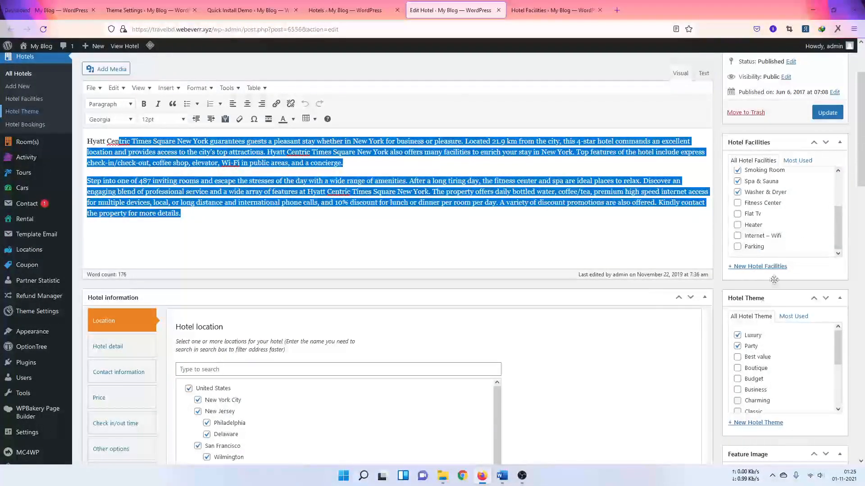
Step: Collapse and re-expand the Hotel information section, clearing the text selection in the description
{"action": "left_click", "coordinate": [302, 295]}
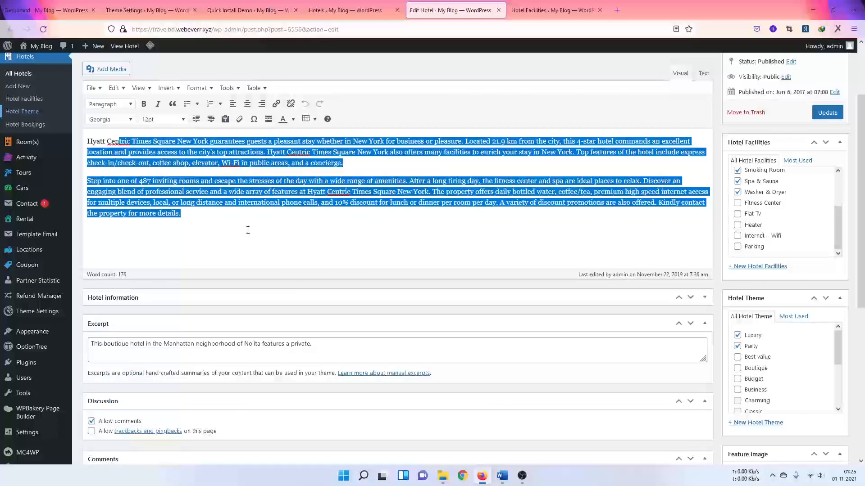
{"action": "left_click", "coordinate": [245, 227]}
{"action": "scroll", "coordinate": [292, 249], "scroll_direction": "down", "scroll_amount": 2}
{"action": "left_click", "coordinate": [292, 249]}
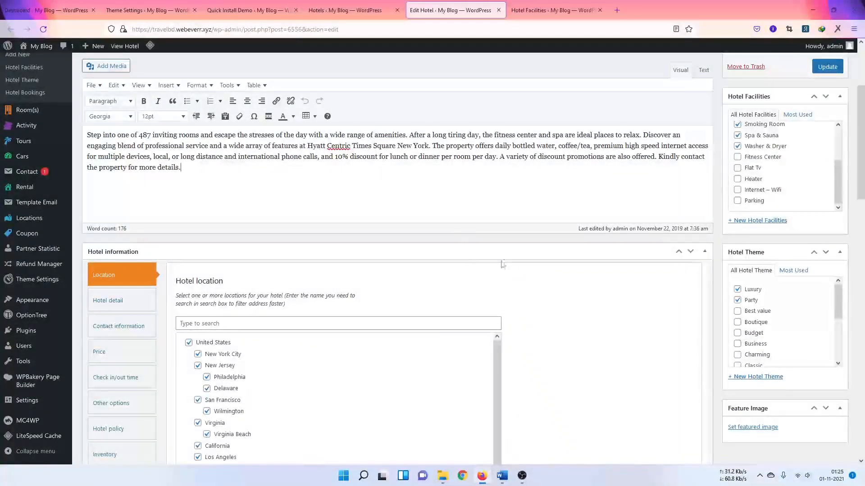
Step: Examine the hotel's description and the location settings in Hotel information, including the location checklist and hotel address
{"action": "scroll", "coordinate": [276, 234], "scroll_direction": "up", "scroll_amount": 2}
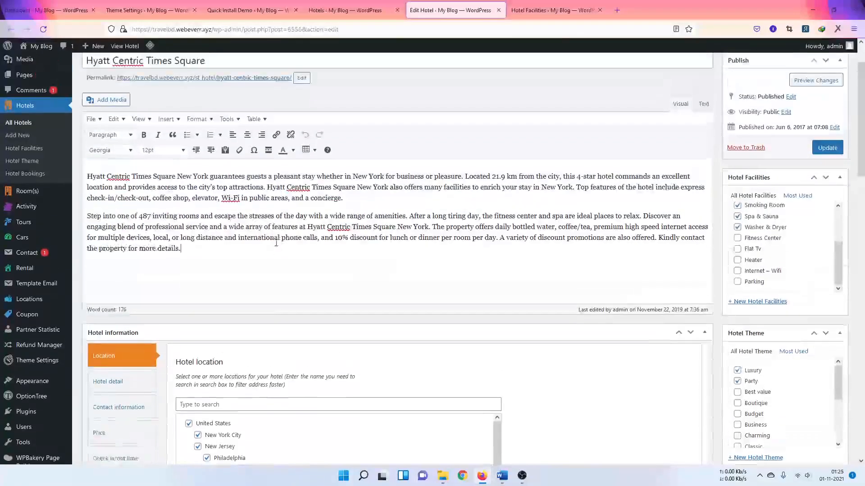
{"action": "scroll", "coordinate": [289, 241], "scroll_direction": "down", "scroll_amount": 2}
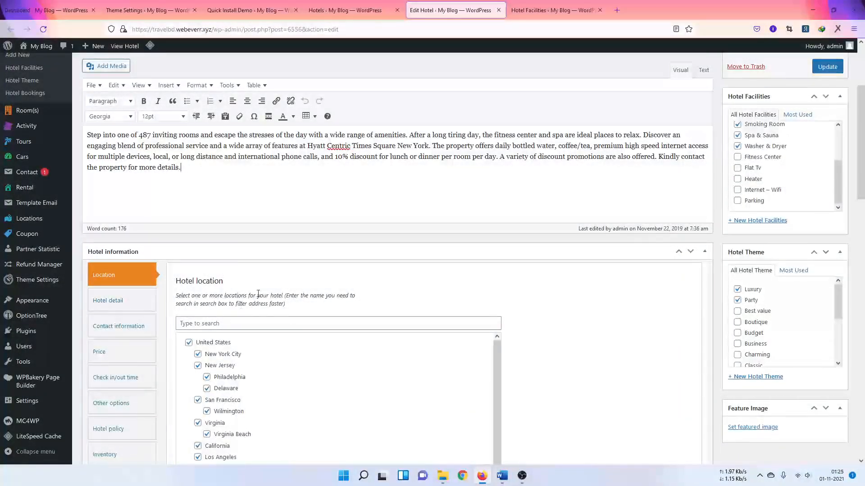
{"action": "scroll", "coordinate": [184, 297], "scroll_direction": "down", "scroll_amount": 1}
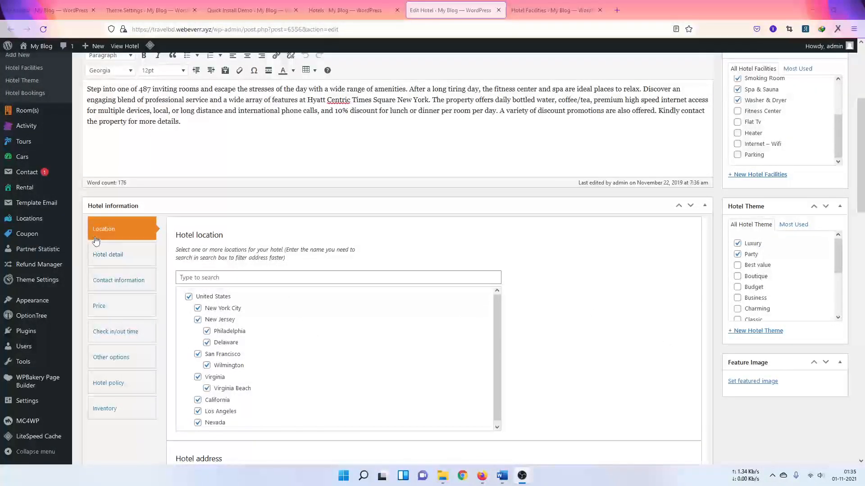
{"action": "scroll", "coordinate": [306, 233], "scroll_direction": "down", "scroll_amount": 2}
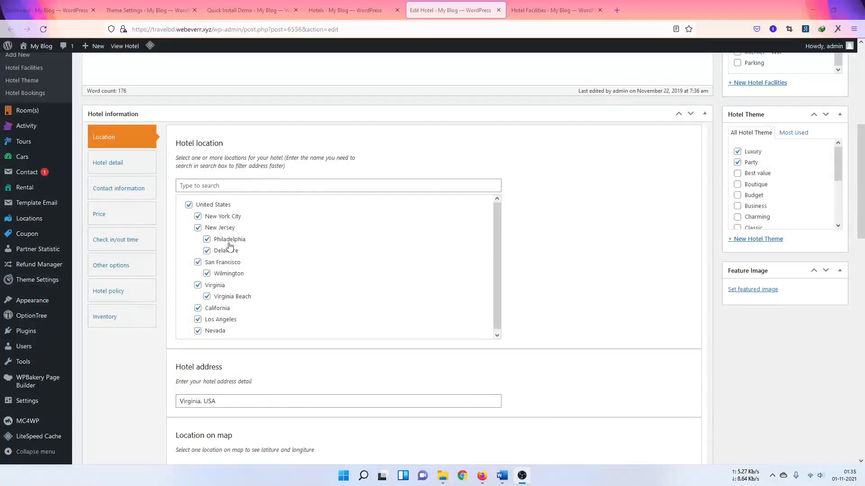
Step: Open the list of all locations in a new tab and view it
{"action": "mouse_move", "coordinate": [39, 224]}
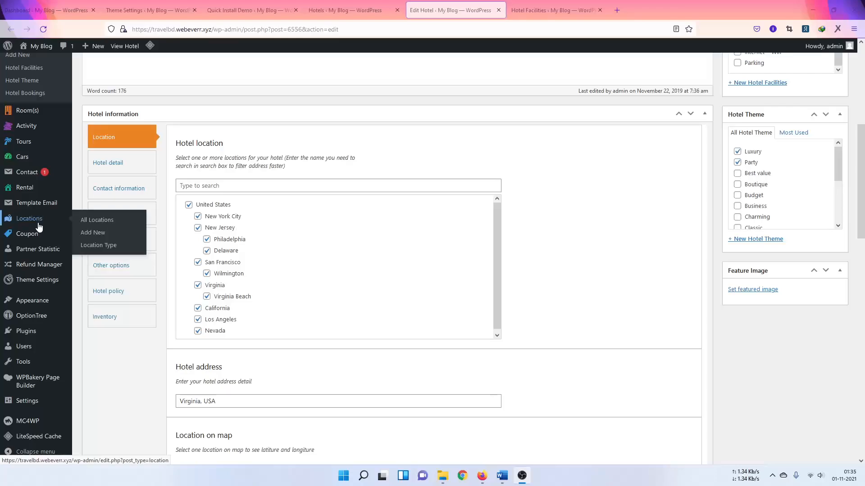
{"action": "middle_click", "coordinate": [88, 222]}
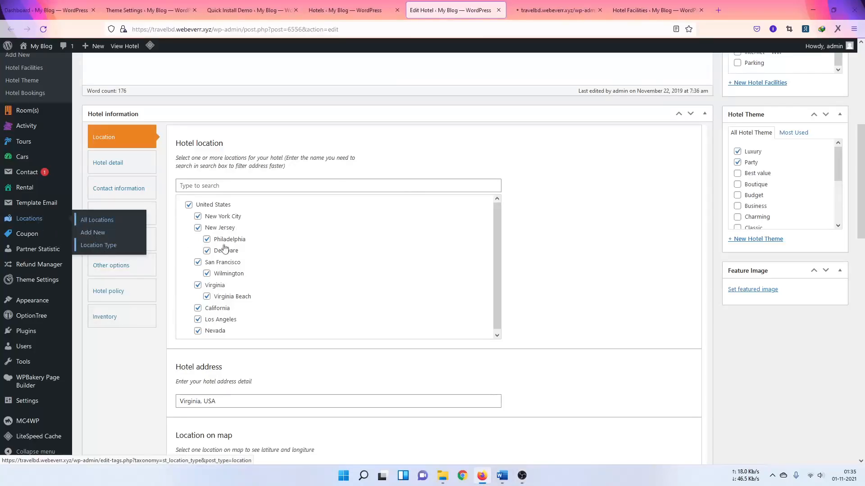
{"action": "left_click", "coordinate": [539, 9]}
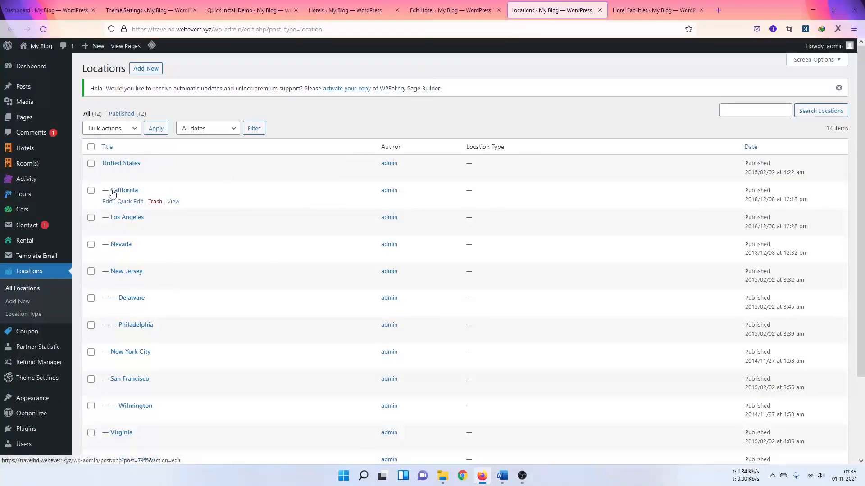
Step: Open the United States location for editing and examine its title, content and page options
{"action": "left_click", "coordinate": [106, 175]}
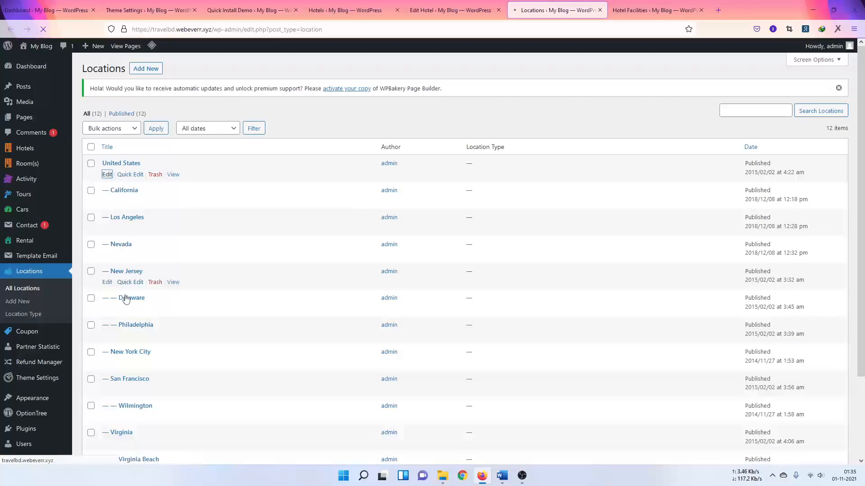
{"action": "scroll", "coordinate": [381, 184], "scroll_direction": "down", "scroll_amount": 3}
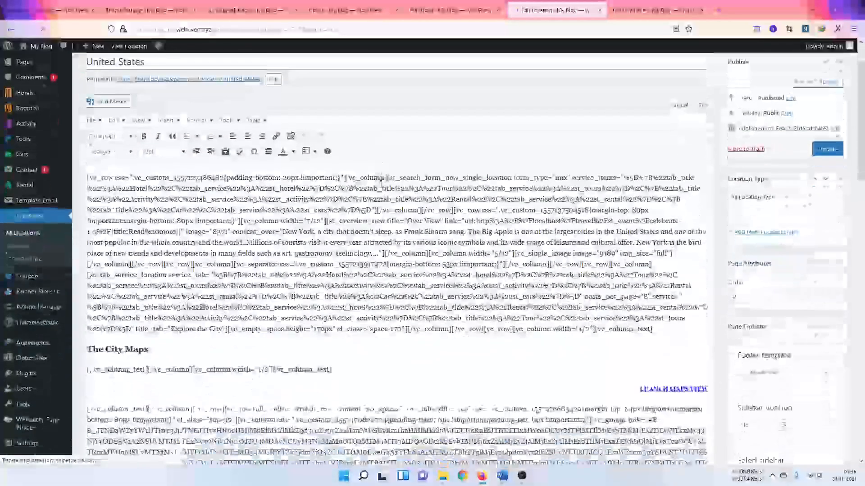
{"action": "scroll", "coordinate": [381, 185], "scroll_direction": "up", "scroll_amount": 3}
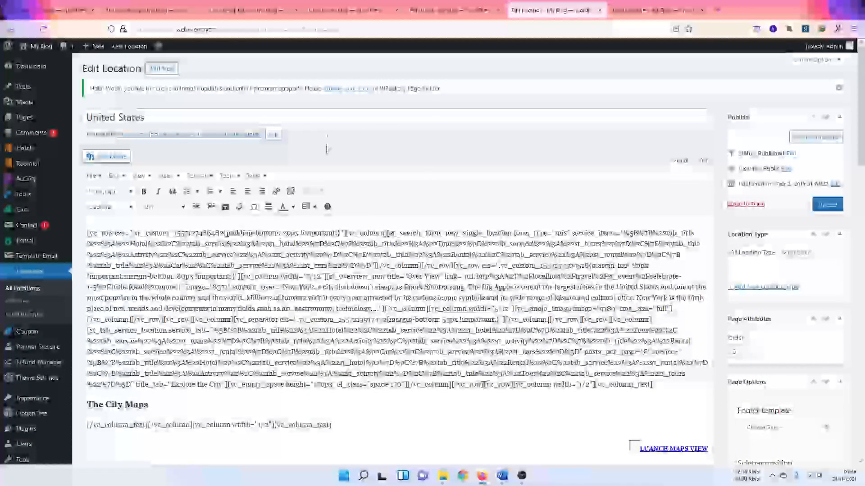
{"action": "left_click_drag", "start_coordinate": [154, 116], "coordinate": [95, 113]}
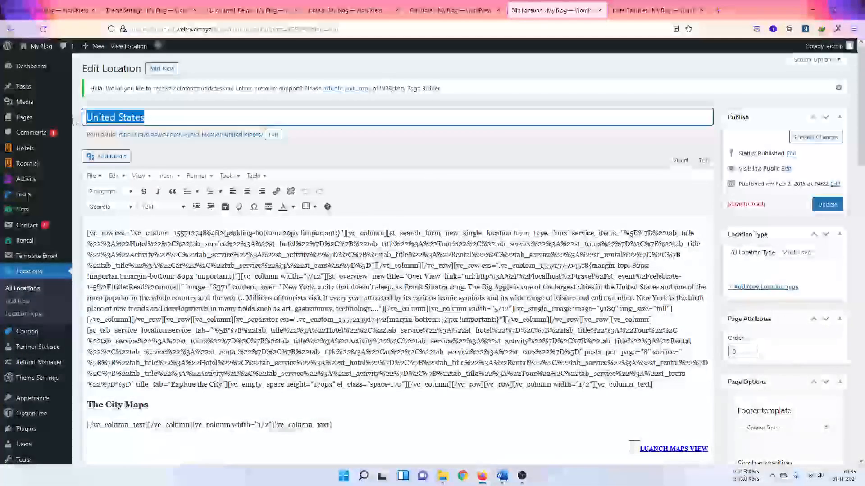
{"action": "scroll", "coordinate": [364, 183], "scroll_direction": "down", "scroll_amount": 3}
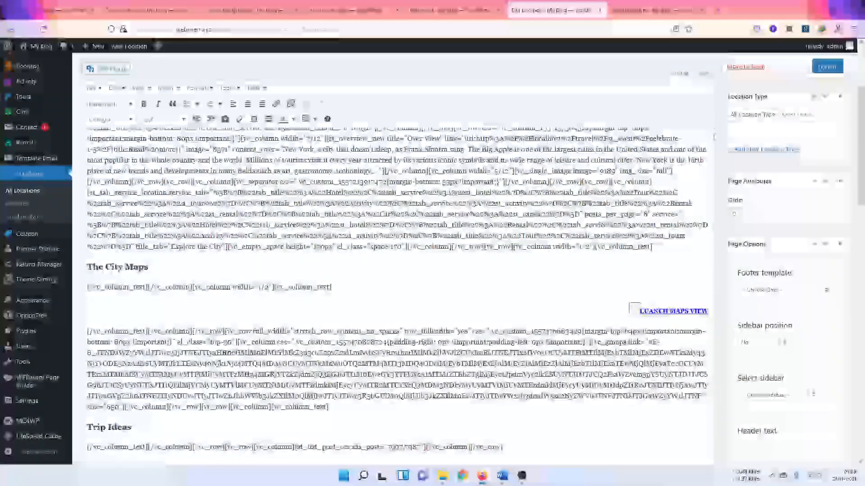
Step: Examine the United States location's settings for colour, feature image, country, zipcode and map coordinates, highlighting the latitude value
{"action": "scroll", "coordinate": [759, 264], "scroll_direction": "down", "scroll_amount": 4}
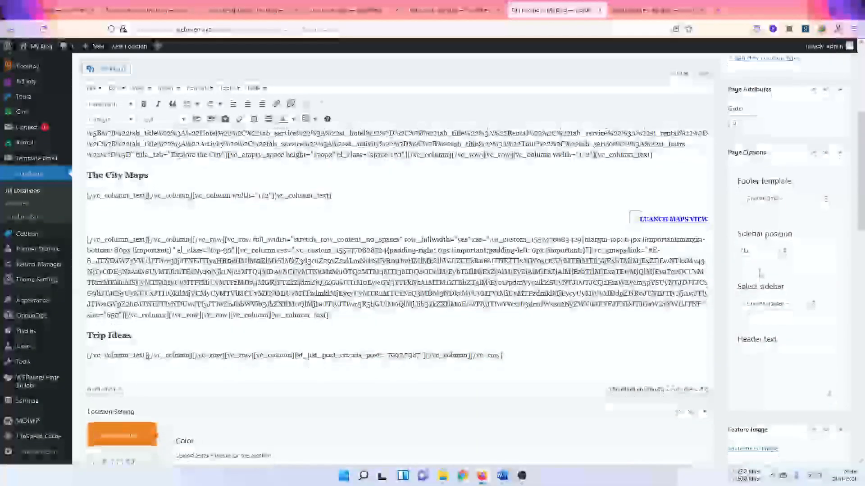
{"action": "scroll", "coordinate": [760, 263], "scroll_direction": "down", "scroll_amount": 2}
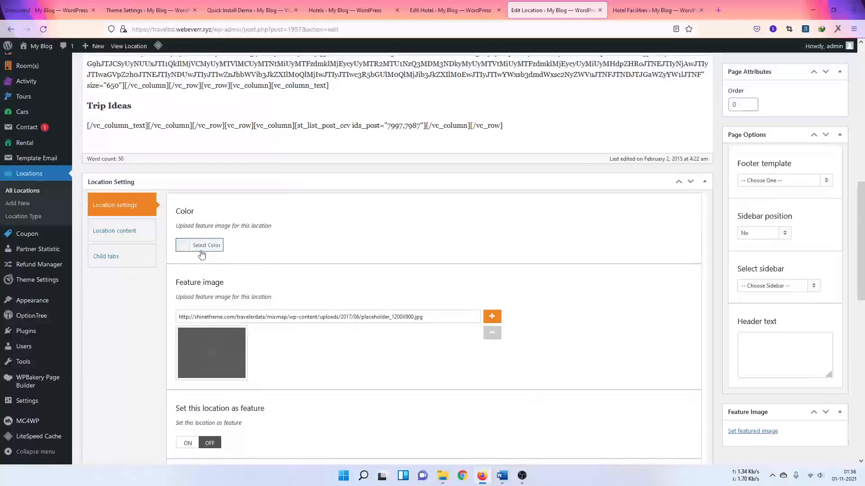
{"action": "scroll", "coordinate": [239, 336], "scroll_direction": "down", "scroll_amount": 4}
{"action": "scroll", "coordinate": [238, 336], "scroll_direction": "down", "scroll_amount": 4}
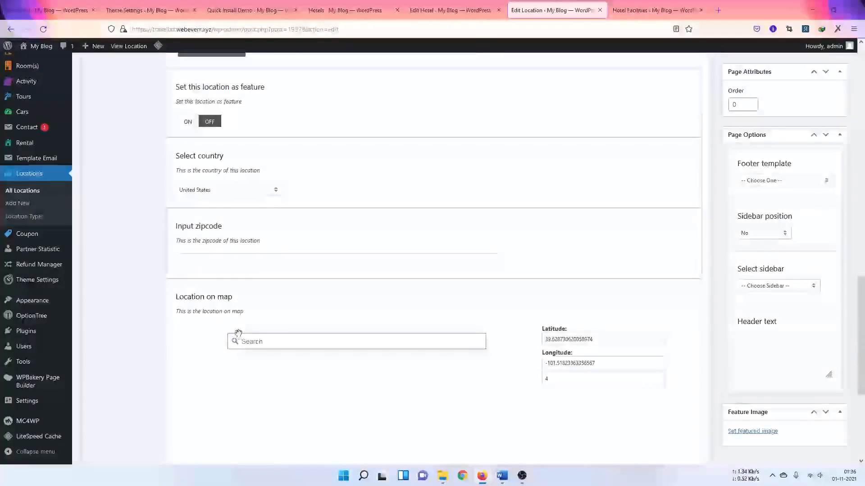
{"action": "scroll", "coordinate": [585, 315], "scroll_direction": "down", "scroll_amount": 1}
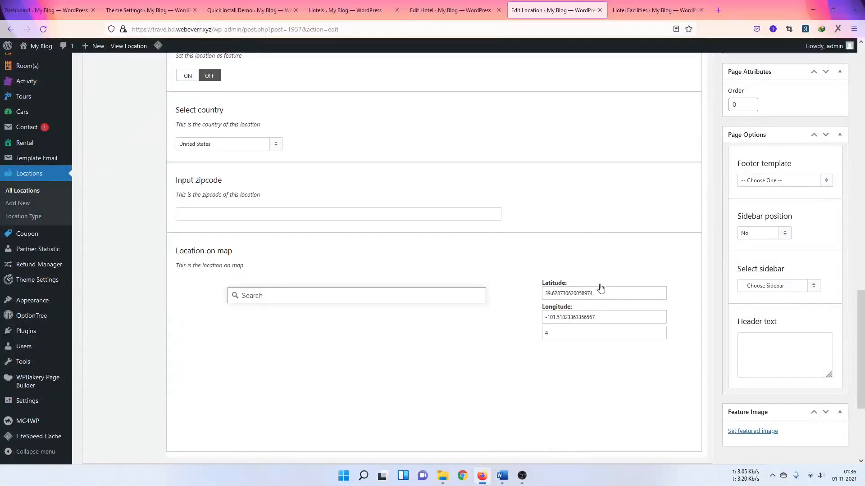
{"action": "left_click_drag", "start_coordinate": [604, 292], "coordinate": [534, 290]}
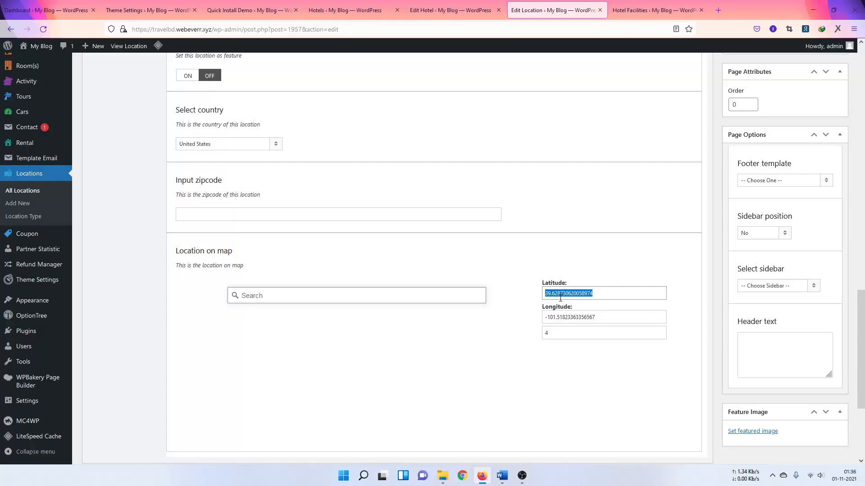
Step: Open the Location content settings and examine the gallery and tab options, including the details of the Map tab item
{"action": "scroll", "coordinate": [247, 279], "scroll_direction": "up", "scroll_amount": 4}
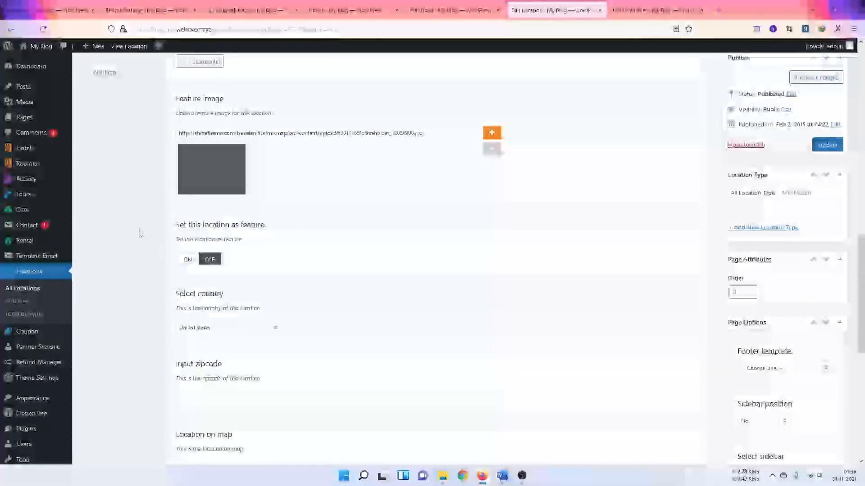
{"action": "scroll", "coordinate": [141, 234], "scroll_direction": "up", "scroll_amount": 4}
{"action": "left_click", "coordinate": [116, 231]}
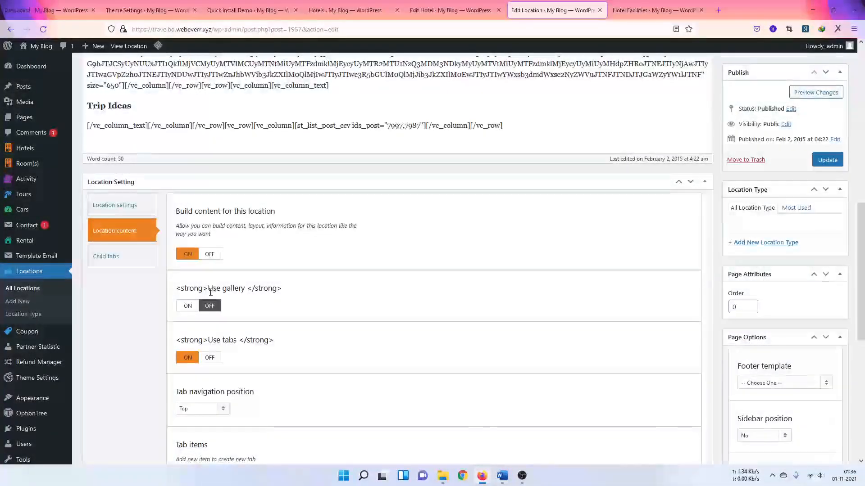
{"action": "scroll", "coordinate": [218, 259], "scroll_direction": "down", "scroll_amount": 6}
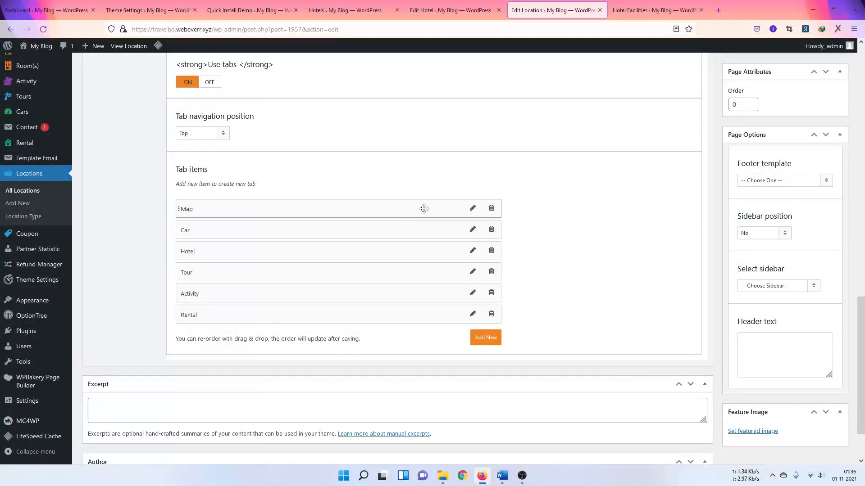
{"action": "left_click", "coordinate": [472, 210]}
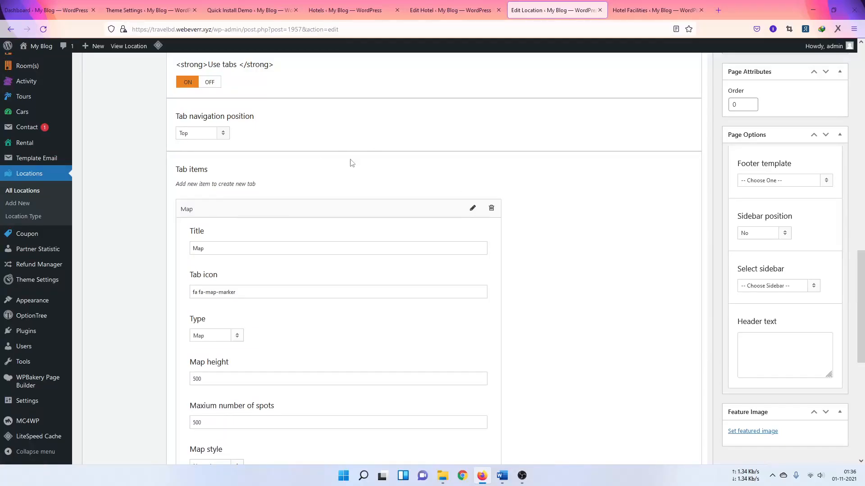
{"action": "scroll", "coordinate": [279, 280], "scroll_direction": "down", "scroll_amount": 3}
{"action": "scroll", "coordinate": [273, 301], "scroll_direction": "up", "scroll_amount": 3}
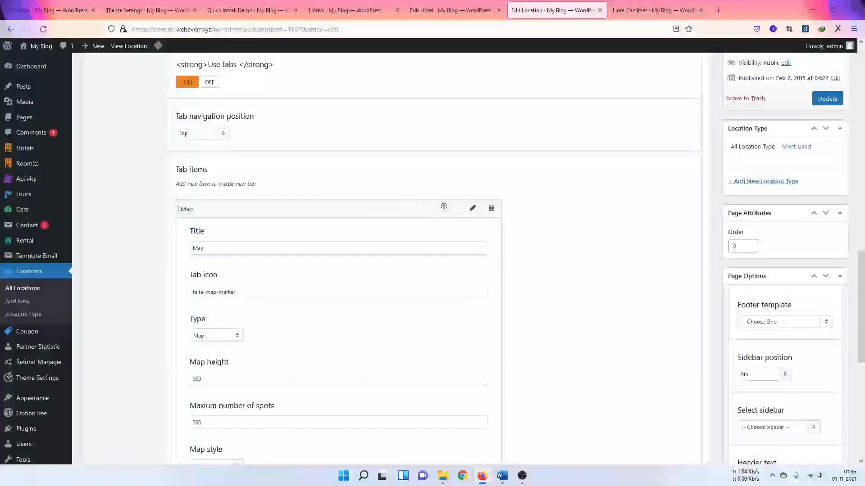
{"action": "left_click", "coordinate": [472, 210]}
Step: Expand the Car tab item and set its type to Car
{"action": "left_click", "coordinate": [471, 228]}
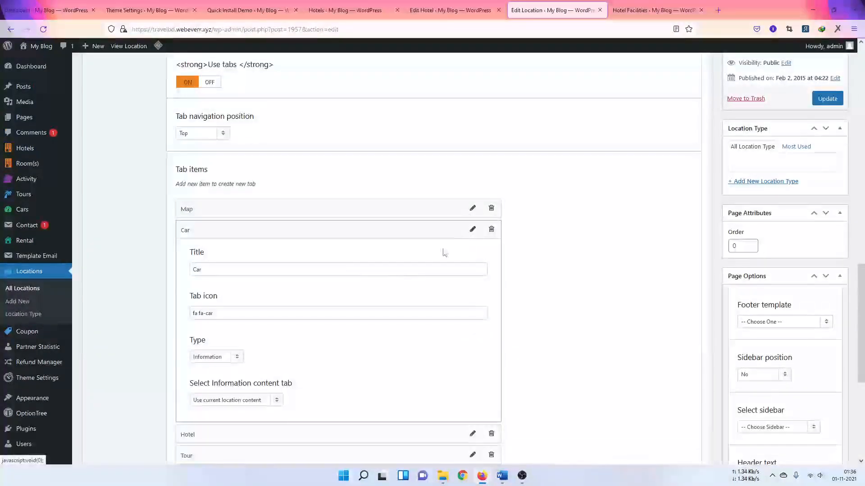
{"action": "scroll", "coordinate": [322, 263], "scroll_direction": "down", "scroll_amount": 2}
{"action": "scroll", "coordinate": [385, 263], "scroll_direction": "down", "scroll_amount": 1}
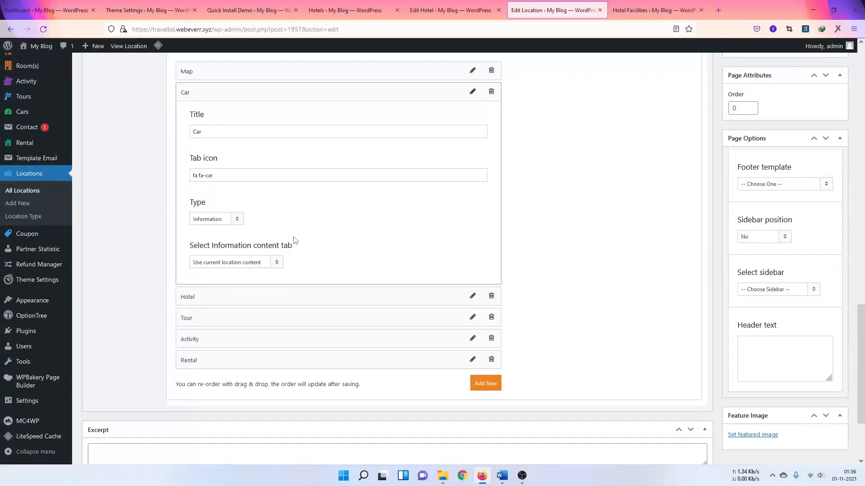
{"action": "left_click", "coordinate": [258, 268]}
{"action": "left_click", "coordinate": [259, 265]}
{"action": "left_click", "coordinate": [236, 219]}
{"action": "left_click", "coordinate": [242, 232]}
{"action": "scroll", "coordinate": [268, 194], "scroll_direction": "up", "scroll_amount": 2}
{"action": "scroll", "coordinate": [225, 209], "scroll_direction": "down", "scroll_amount": 1}
{"action": "left_click", "coordinate": [230, 269]}
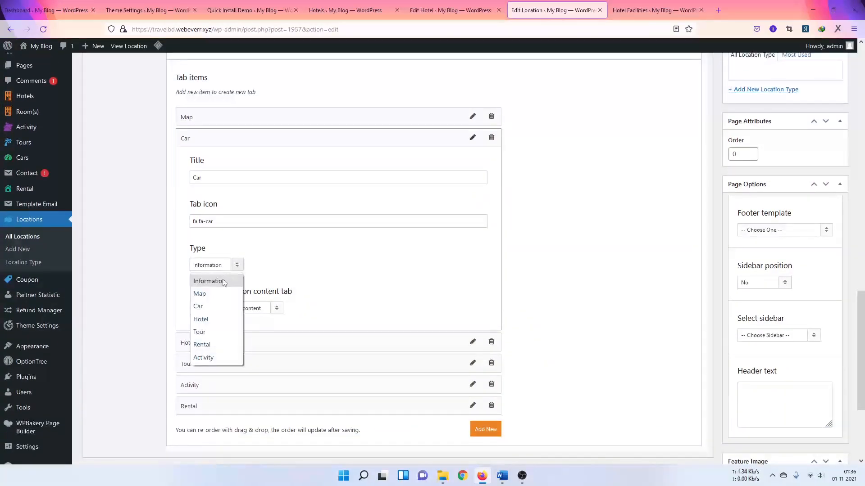
{"action": "left_click", "coordinate": [199, 307]}
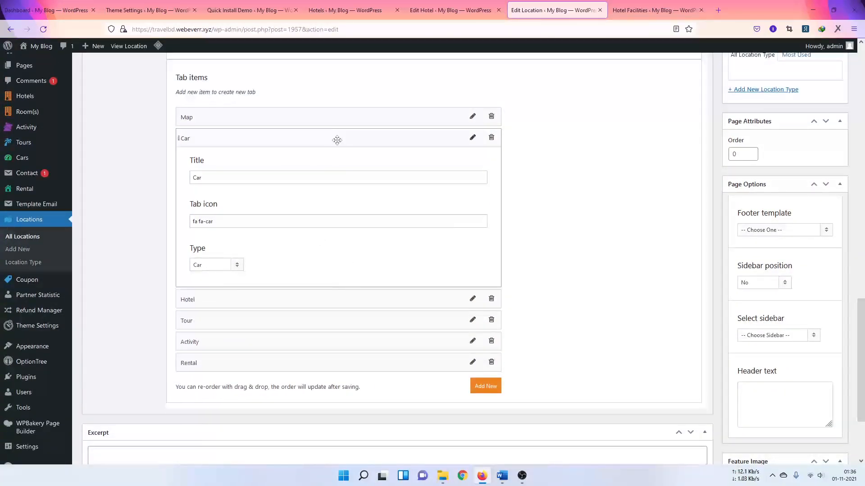
{"action": "left_click", "coordinate": [496, 392]}
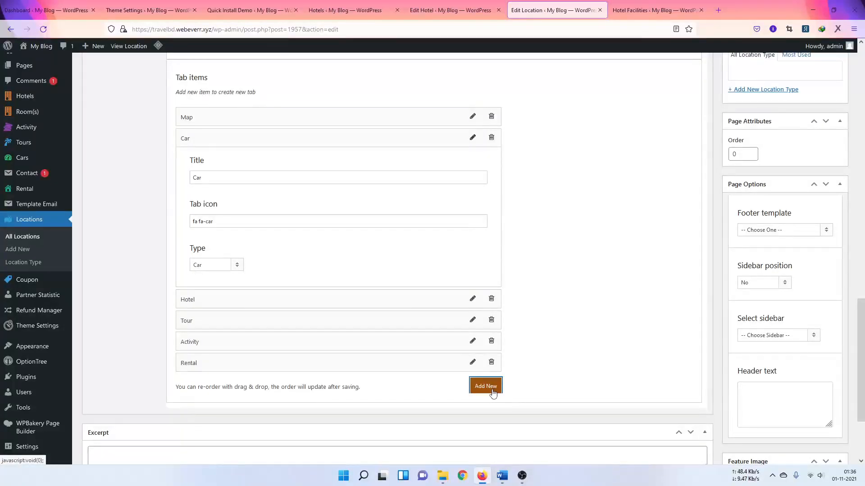
{"action": "scroll", "coordinate": [160, 283], "scroll_direction": "down", "scroll_amount": 5}
{"action": "left_click", "coordinate": [206, 288]}
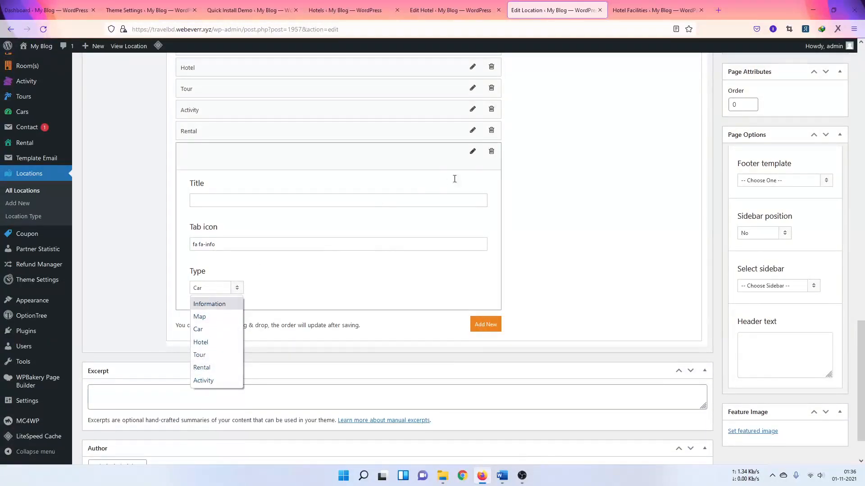
{"action": "left_click", "coordinate": [492, 152]}
{"action": "left_click", "coordinate": [470, 266]}
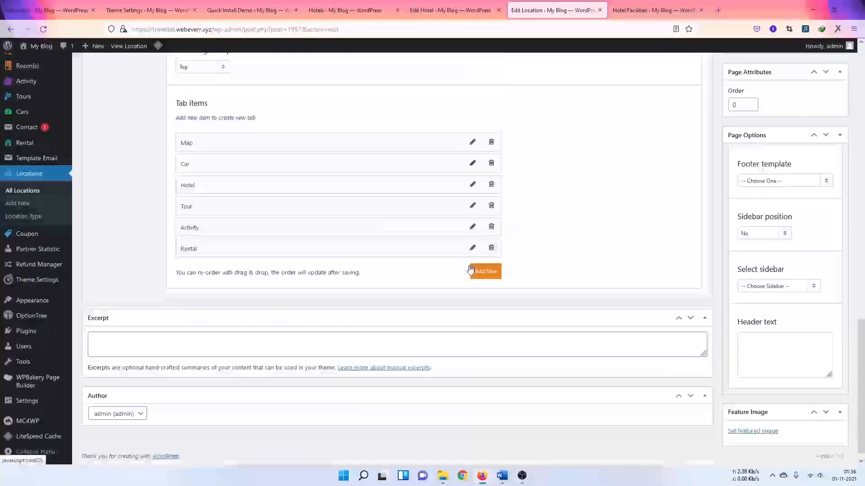
Step: Check the title, icon and type of the Car and Hotel tab items, collapsing each one after viewing
{"action": "scroll", "coordinate": [344, 299], "scroll_direction": "up", "scroll_amount": 2}
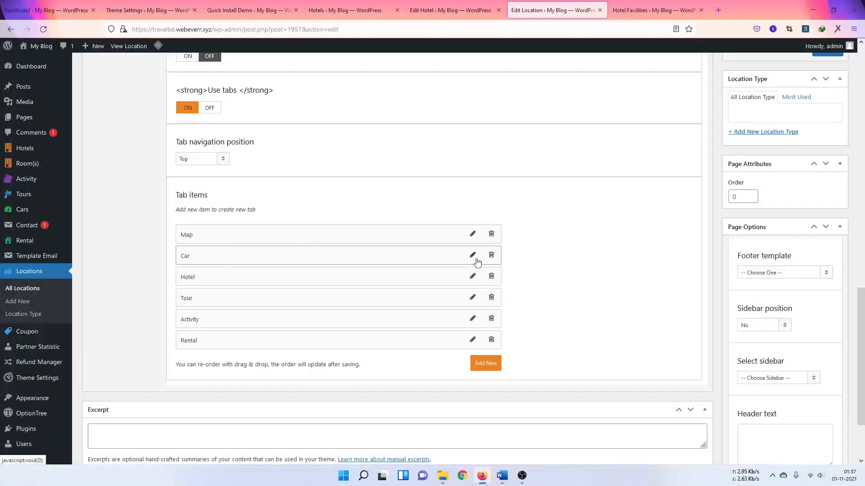
{"action": "left_click", "coordinate": [476, 259]}
{"action": "scroll", "coordinate": [342, 257], "scroll_direction": "down", "scroll_amount": 3}
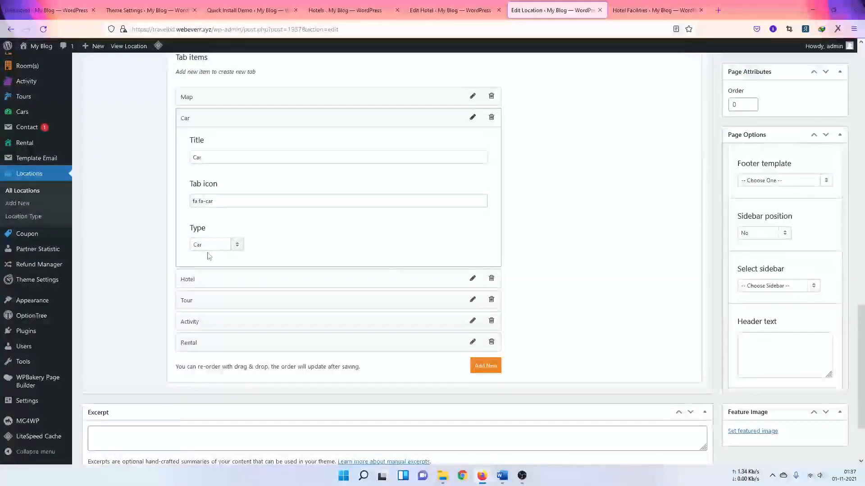
{"action": "left_click", "coordinate": [471, 120]}
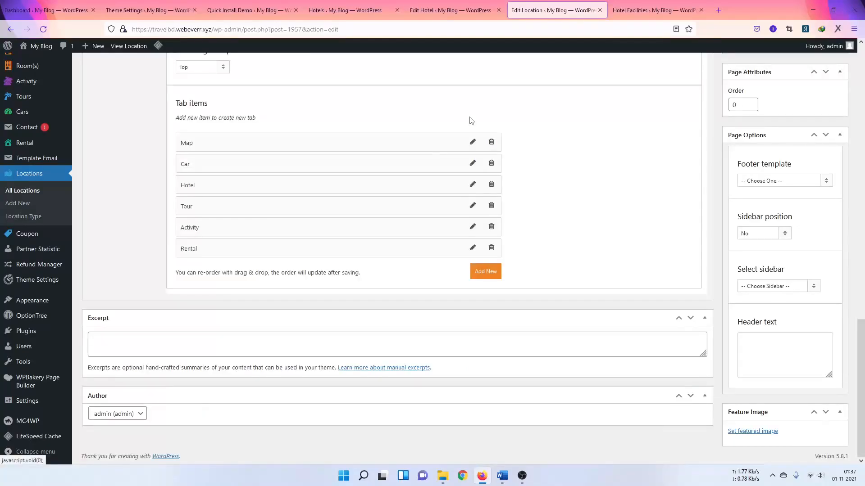
{"action": "left_click", "coordinate": [472, 185]}
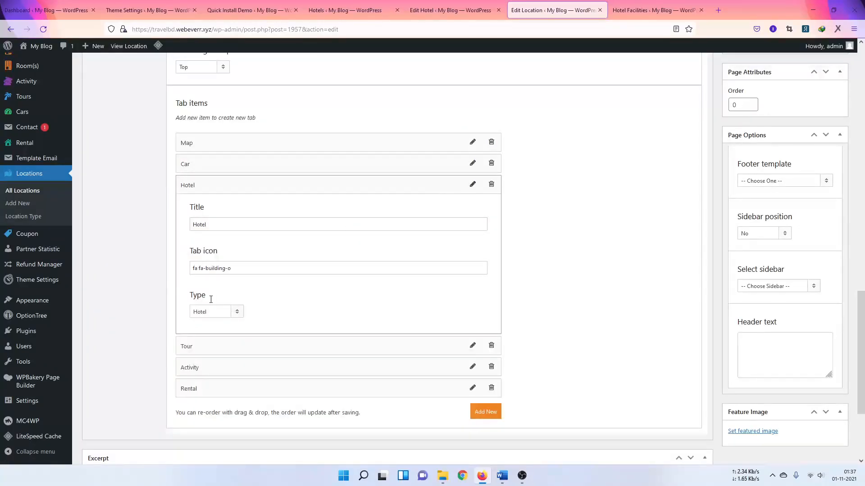
{"action": "left_click", "coordinate": [472, 185]}
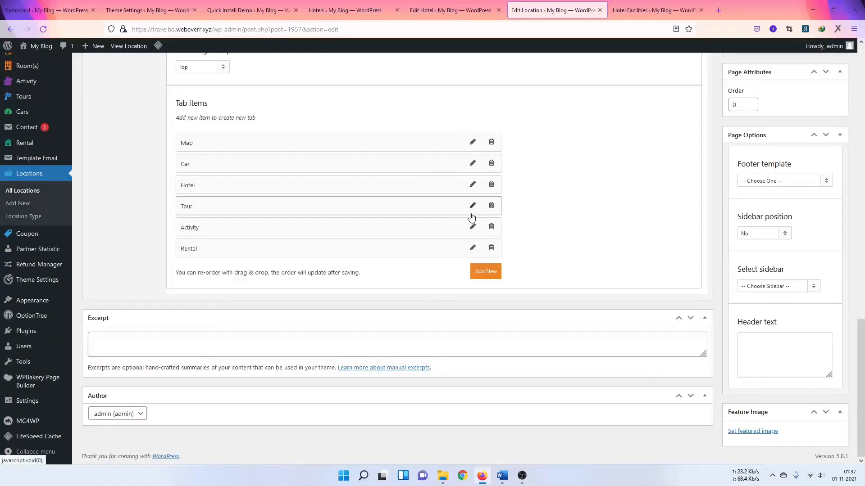
Step: Set the Tour tab item's type to Tour and collapse the item
{"action": "left_click", "coordinate": [472, 206]}
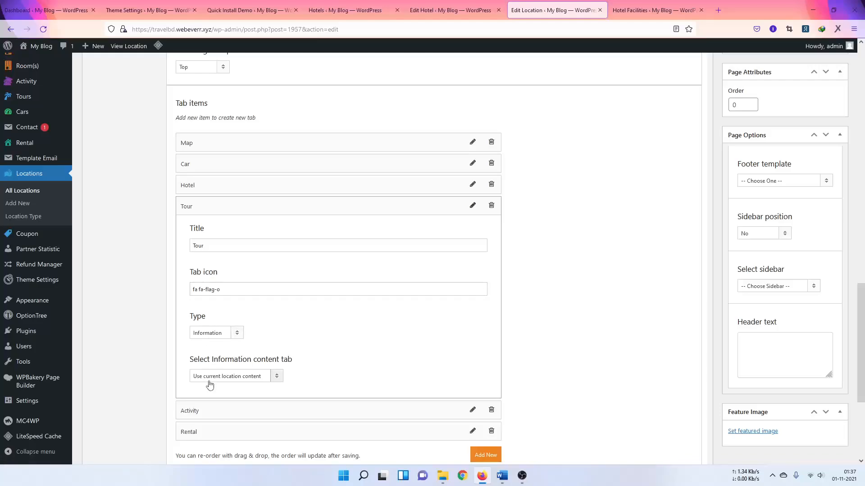
{"action": "left_click", "coordinate": [217, 338]}
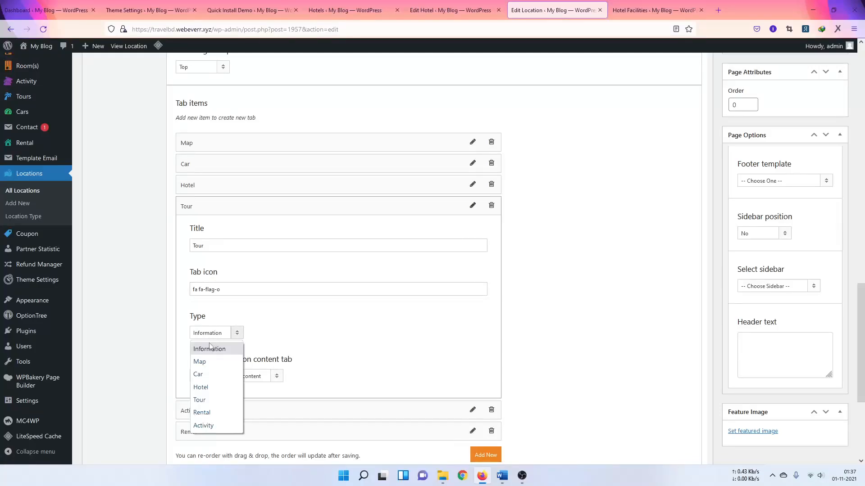
{"action": "left_click", "coordinate": [205, 402]}
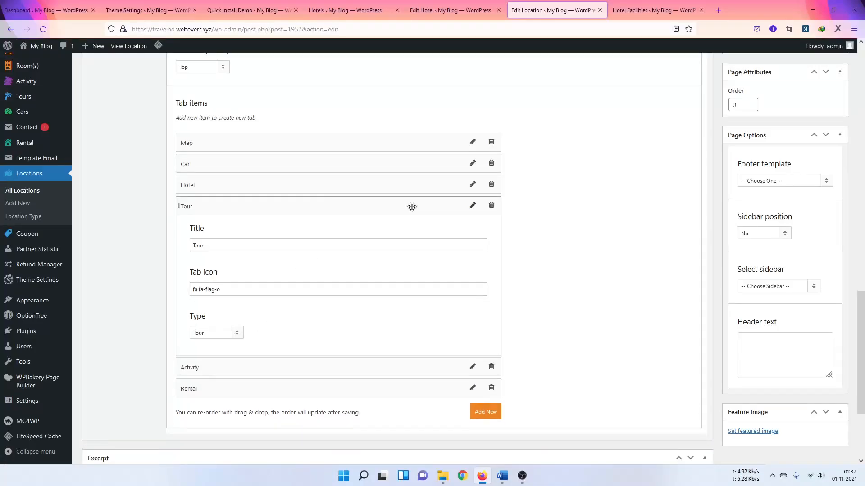
{"action": "left_click", "coordinate": [472, 206]}
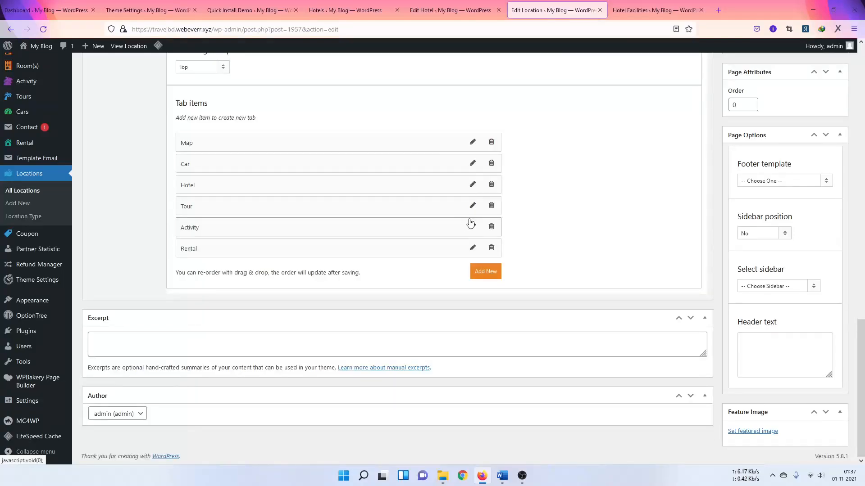
Step: Set the Activity tab item's type to Activity, after viewing its information content options, and collapse the item
{"action": "left_click", "coordinate": [471, 227]}
{"action": "left_click", "coordinate": [232, 397]}
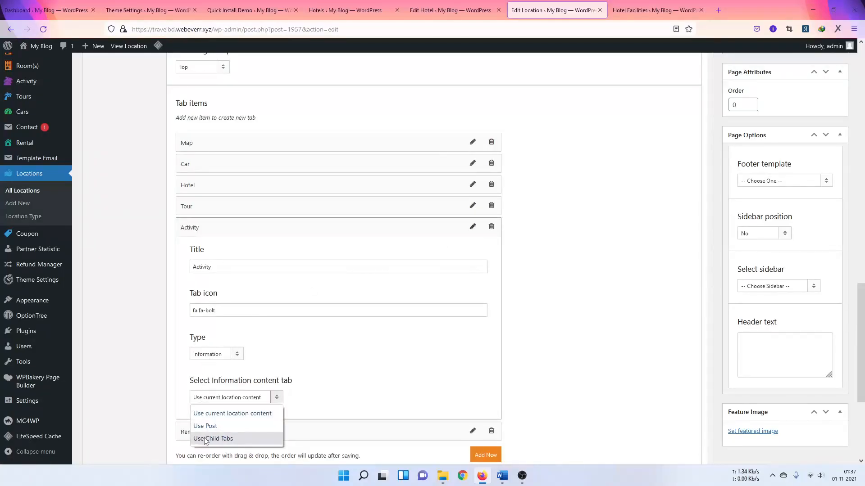
{"action": "left_click", "coordinate": [221, 359]}
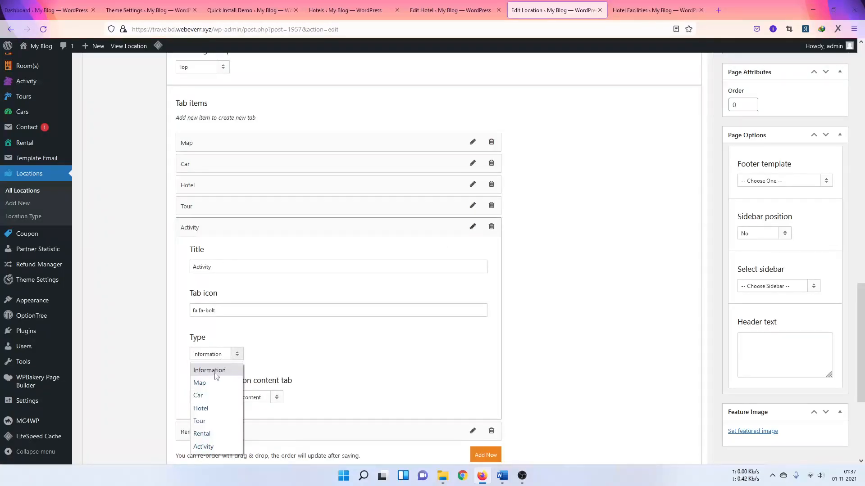
{"action": "left_click", "coordinate": [206, 448]}
{"action": "left_click", "coordinate": [471, 227]}
Step: Add a new blank tab item below Rental and look over the location content options
{"action": "left_click", "coordinate": [478, 272]}
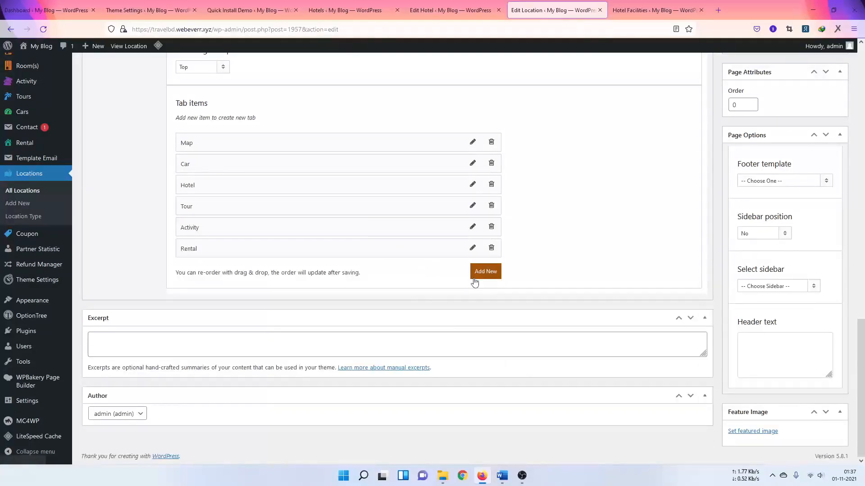
{"action": "scroll", "coordinate": [440, 301], "scroll_direction": "up", "scroll_amount": 7}
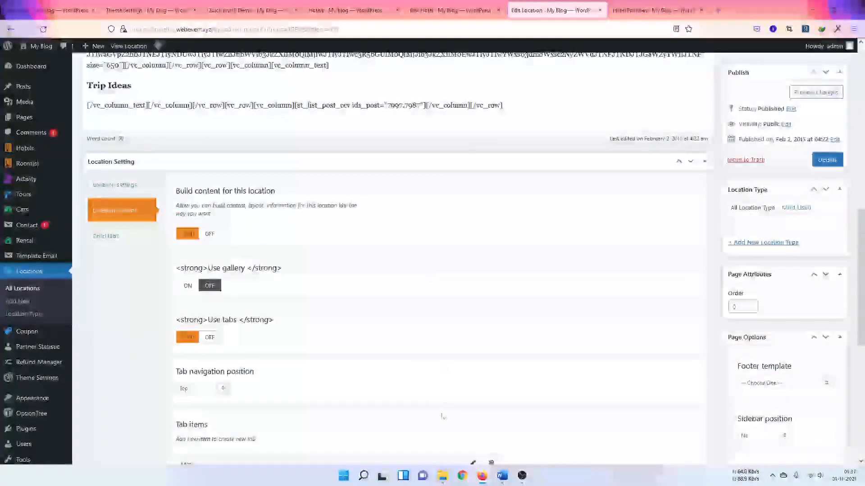
{"action": "scroll", "coordinate": [434, 310], "scroll_direction": "down", "scroll_amount": 4}
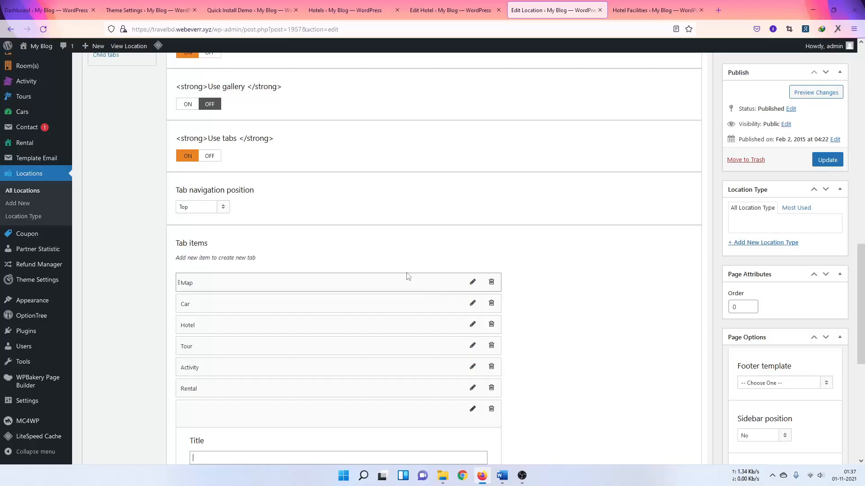
{"action": "scroll", "coordinate": [346, 354], "scroll_direction": "up", "scroll_amount": 1}
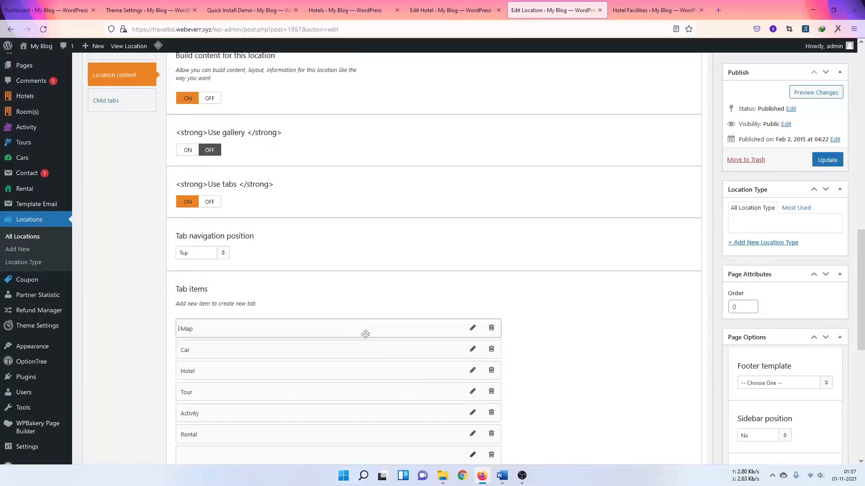
{"action": "scroll", "coordinate": [331, 319], "scroll_direction": "up", "scroll_amount": 3}
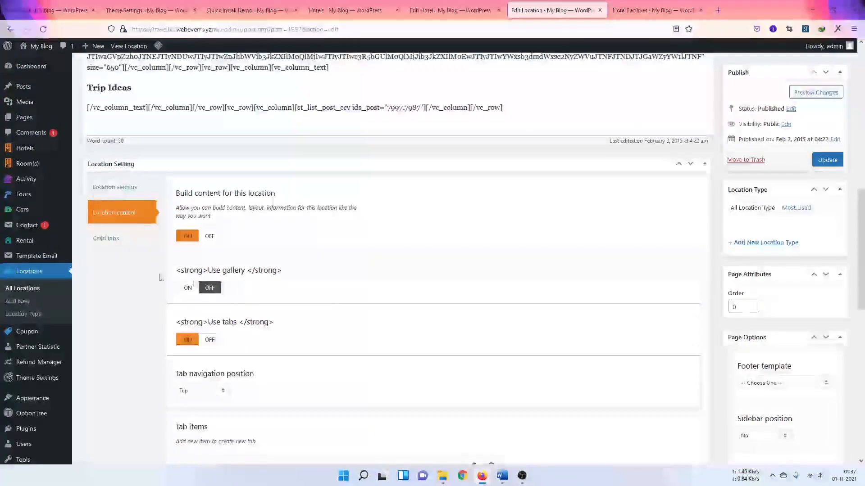
Step: View the child tab position options in the Child tabs settings and open the location's public page in a new tab
{"action": "left_click", "coordinate": [118, 239]}
{"action": "left_click", "coordinate": [203, 210]}
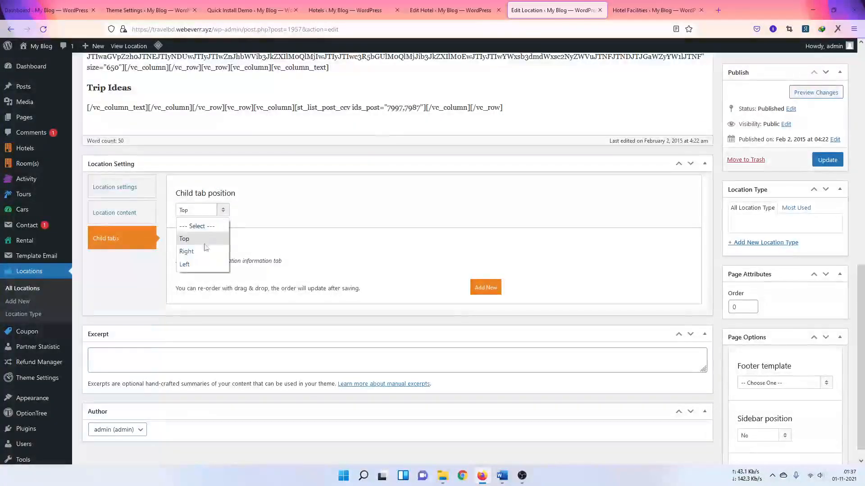
{"action": "middle_click", "coordinate": [129, 46]}
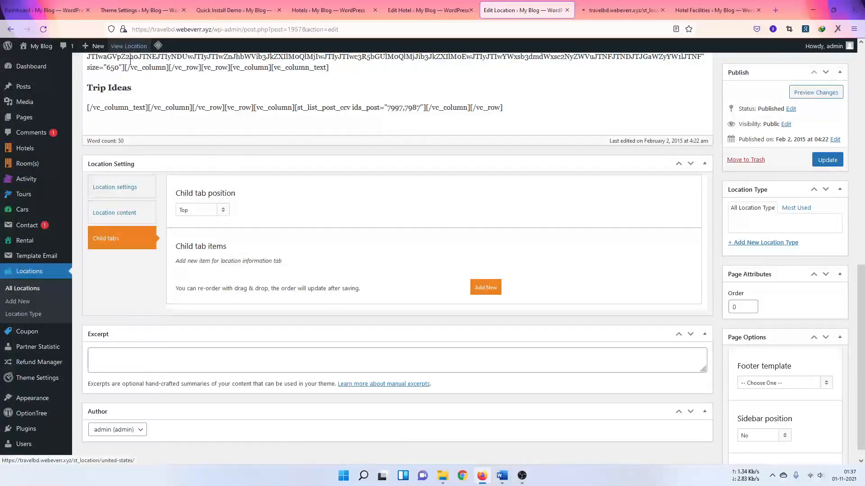
Step: Look over the United States location's shortcode content and its public page, from the search form down to Trip Ideas and the footer
{"action": "scroll", "coordinate": [424, 223], "scroll_direction": "up", "scroll_amount": 4}
{"action": "scroll", "coordinate": [424, 222], "scroll_direction": "up", "scroll_amount": 2}
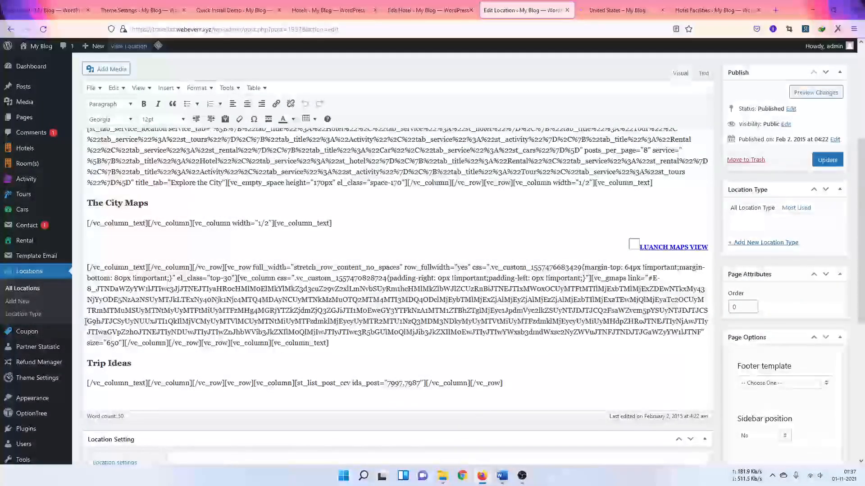
{"action": "scroll", "coordinate": [397, 241], "scroll_direction": "up", "scroll_amount": 3}
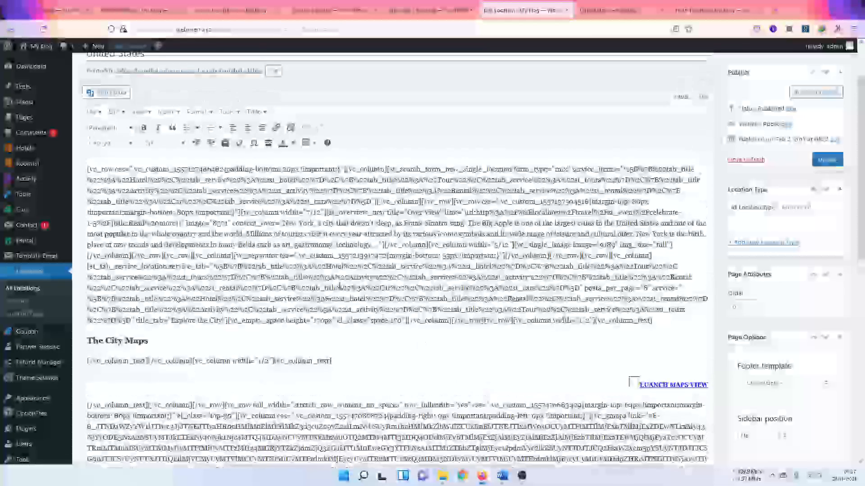
{"action": "left_click", "coordinate": [621, 10]}
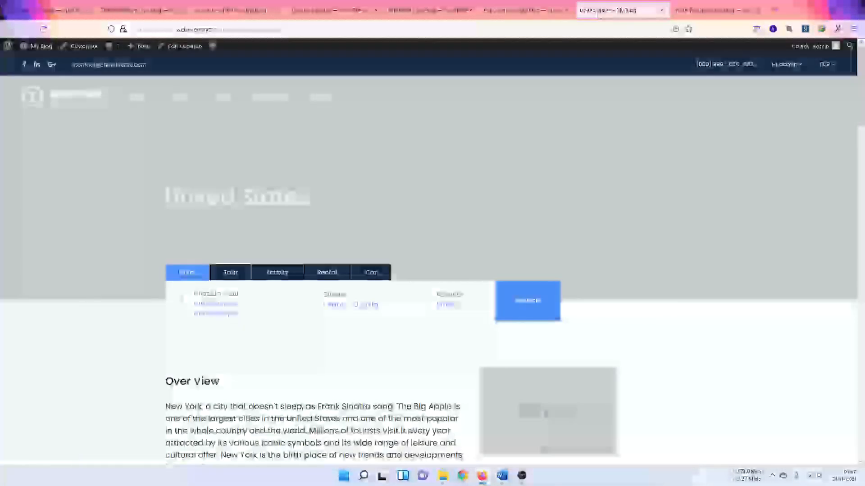
{"action": "scroll", "coordinate": [128, 342], "scroll_direction": "down", "scroll_amount": 3}
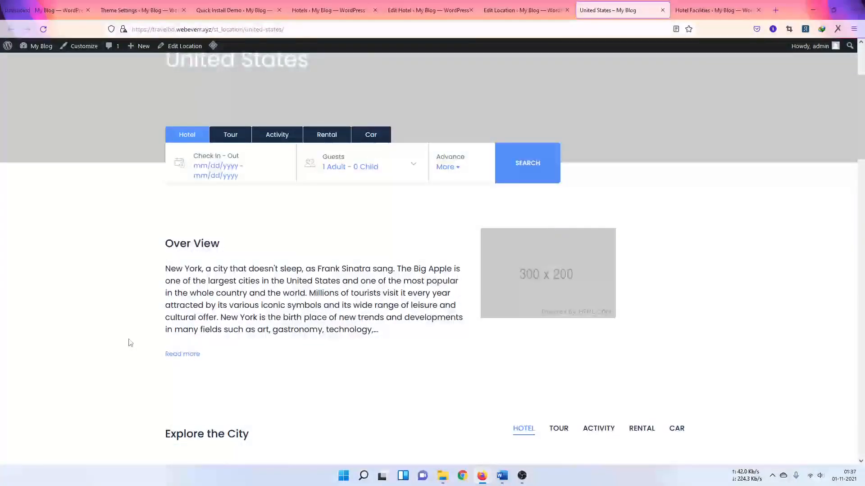
{"action": "scroll", "coordinate": [208, 255], "scroll_direction": "down", "scroll_amount": 4}
{"action": "scroll", "coordinate": [239, 268], "scroll_direction": "up", "scroll_amount": 5}
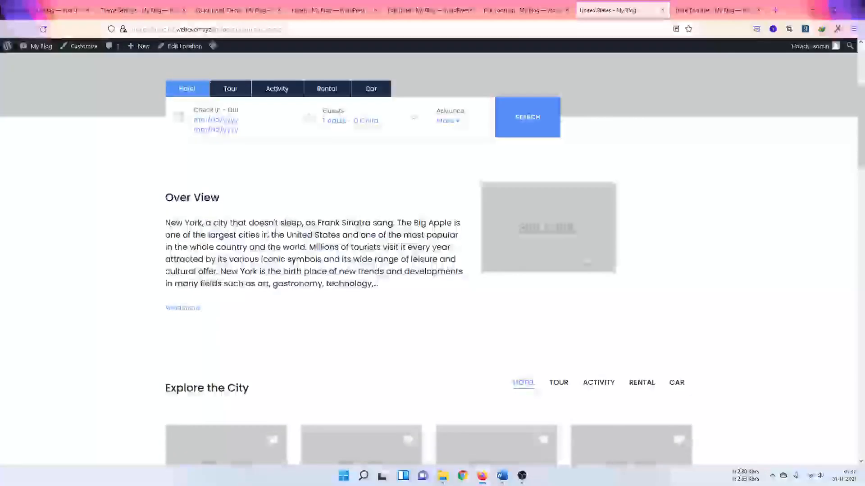
{"action": "scroll", "coordinate": [212, 218], "scroll_direction": "down", "scroll_amount": 2}
{"action": "scroll", "coordinate": [314, 232], "scroll_direction": "down", "scroll_amount": 13}
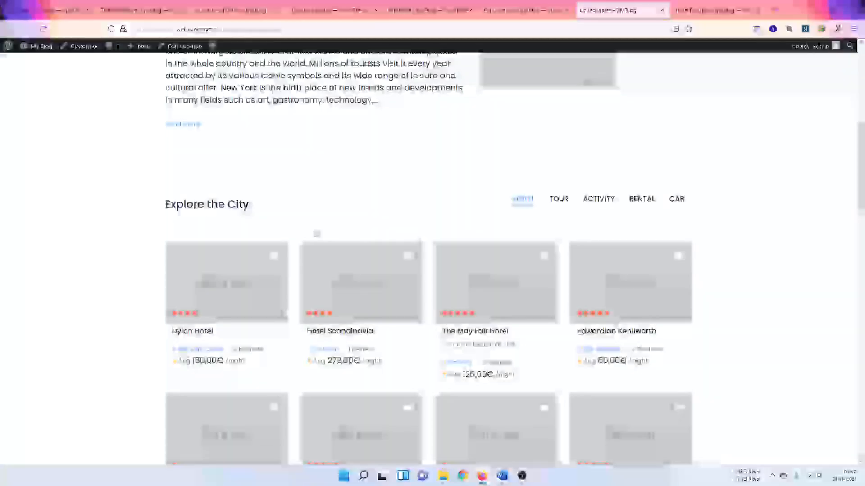
{"action": "scroll", "coordinate": [313, 241], "scroll_direction": "down", "scroll_amount": 15}
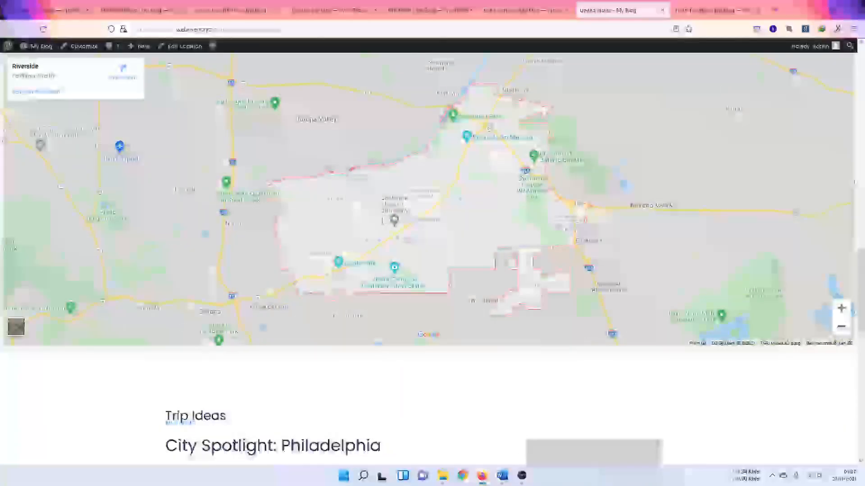
{"action": "scroll", "coordinate": [219, 232], "scroll_direction": "down", "scroll_amount": 2}
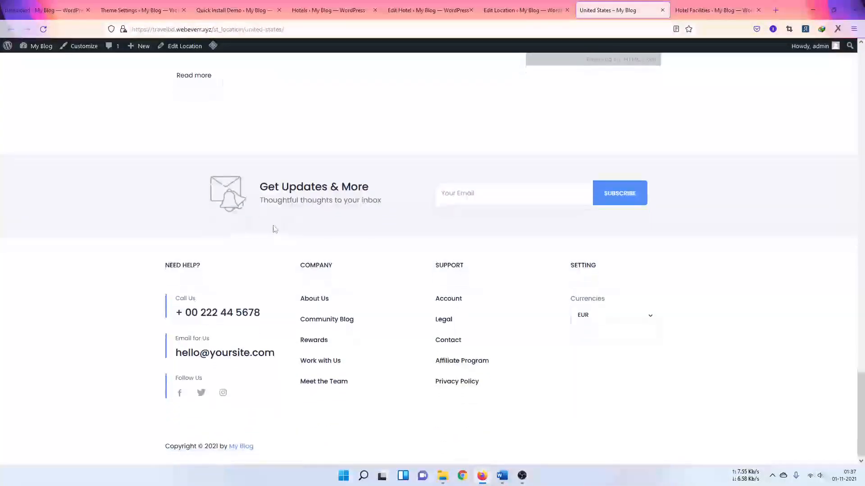
{"action": "scroll", "coordinate": [272, 228], "scroll_direction": "up", "scroll_amount": 7}
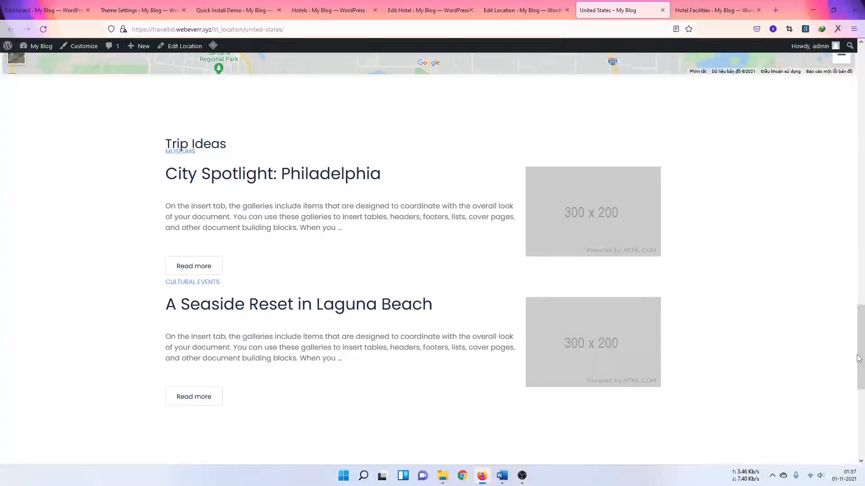
Step: View the Hotel, Tour, Activity, Rental and Car listings under Explore the City on the public page, and return to its search form
{"action": "left_click_drag", "start_coordinate": [858, 359], "coordinate": [859, 201]}
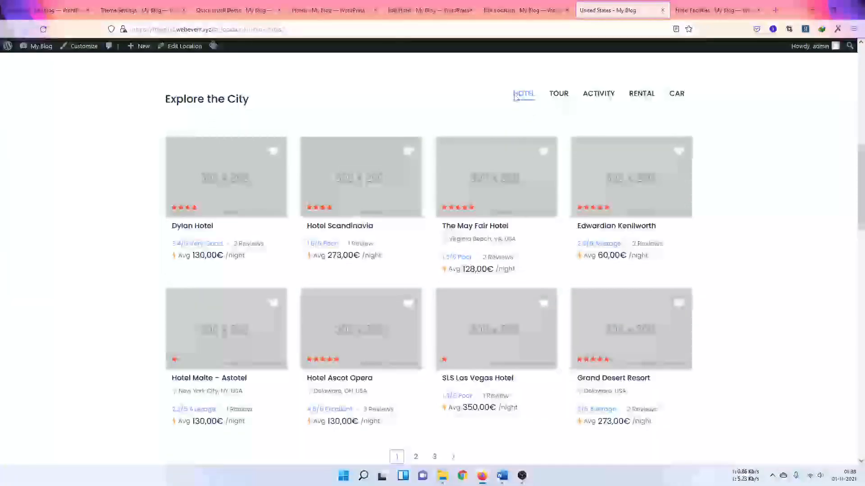
{"action": "left_click", "coordinate": [559, 94]}
{"action": "left_click", "coordinate": [531, 94]}
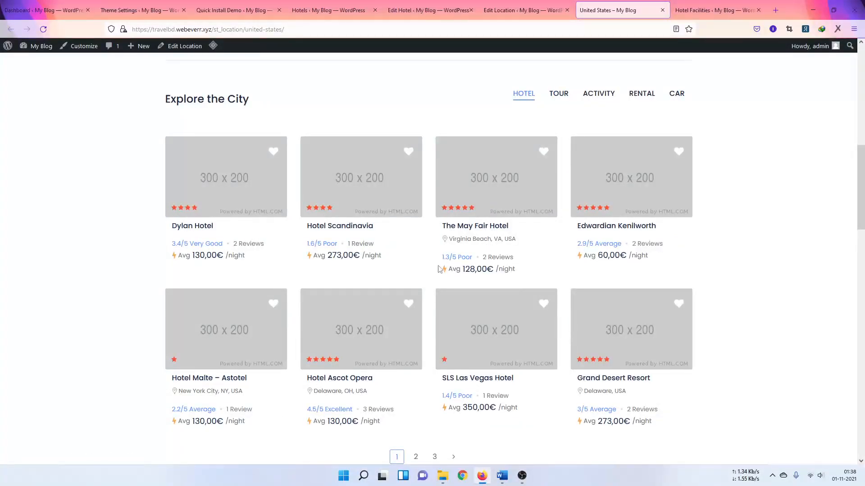
{"action": "left_click", "coordinate": [560, 101]}
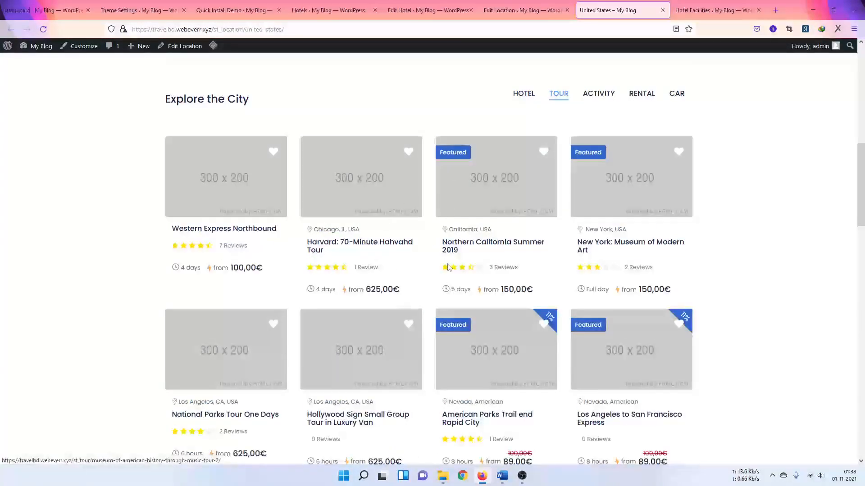
{"action": "left_click", "coordinate": [595, 101]}
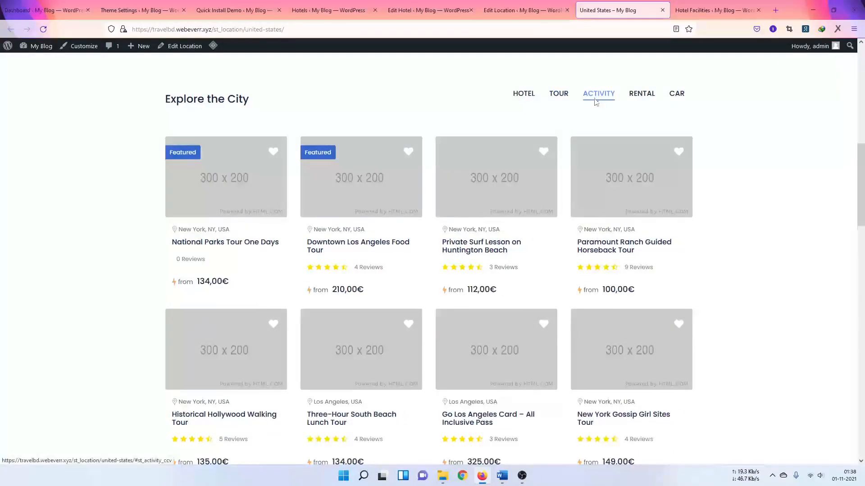
{"action": "left_click", "coordinate": [641, 95]}
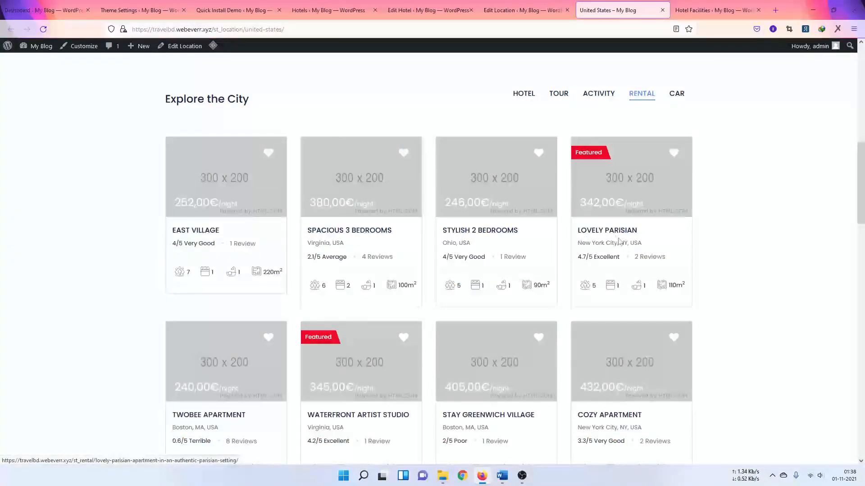
{"action": "left_click", "coordinate": [676, 94]}
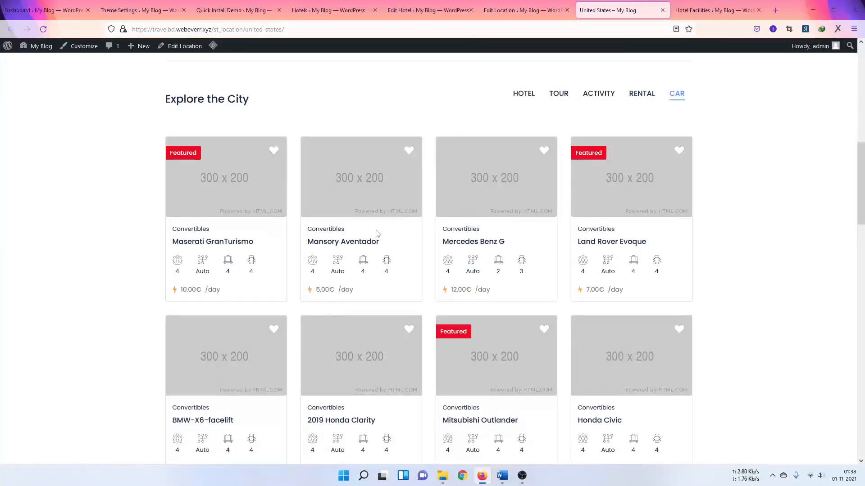
{"action": "scroll", "coordinate": [610, 290], "scroll_direction": "up", "scroll_amount": 4}
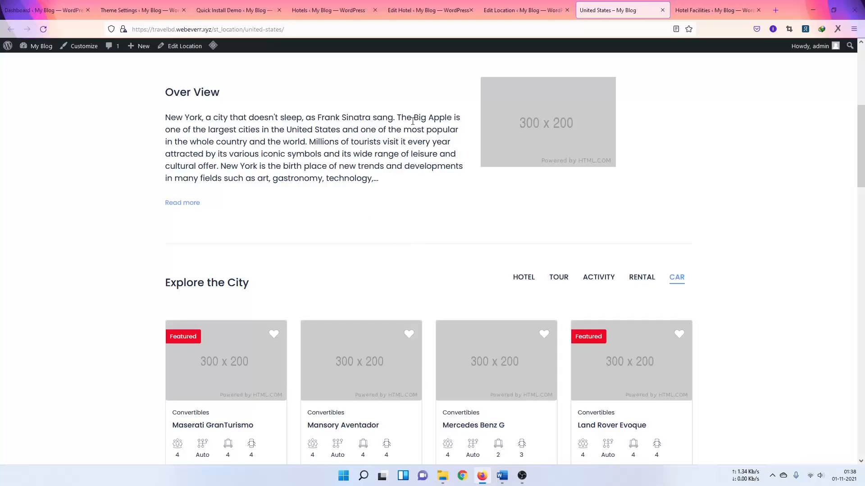
{"action": "scroll", "coordinate": [515, 162], "scroll_direction": "up", "scroll_amount": 4}
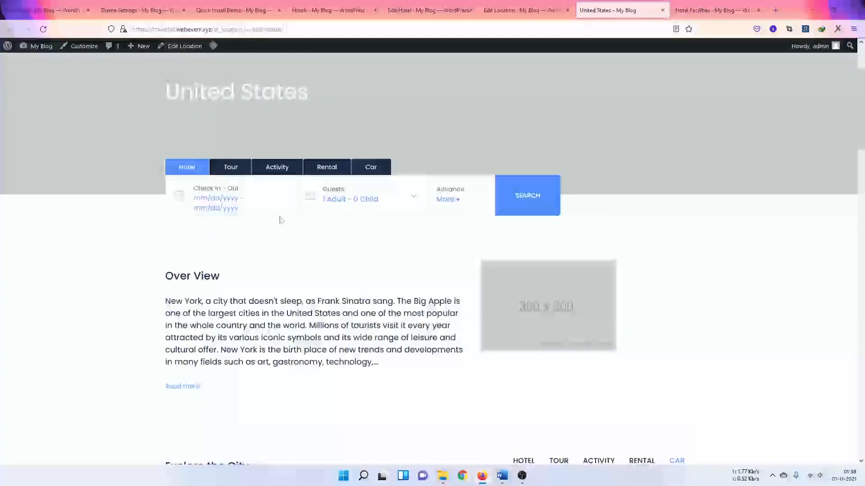
Step: Return to the location's edit page and open the WPBakery Page Builder Role Manager in a new tab
{"action": "left_click", "coordinate": [522, 10]}
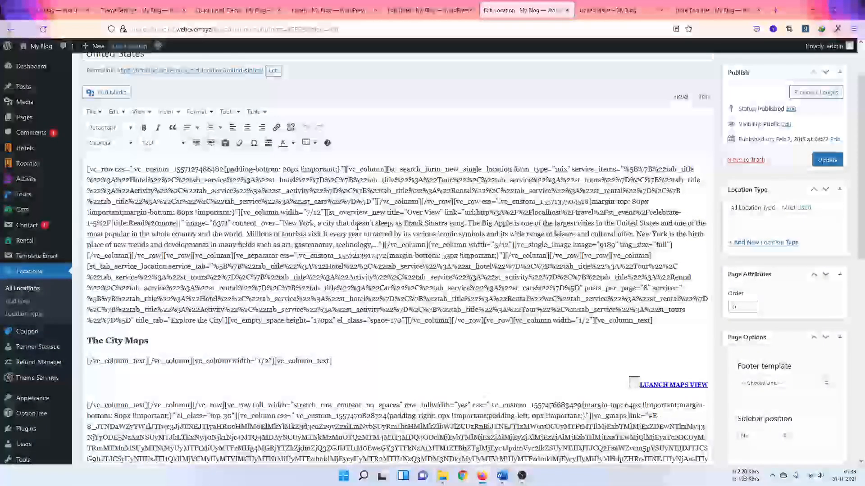
{"action": "scroll", "coordinate": [277, 228], "scroll_direction": "down", "scroll_amount": 2}
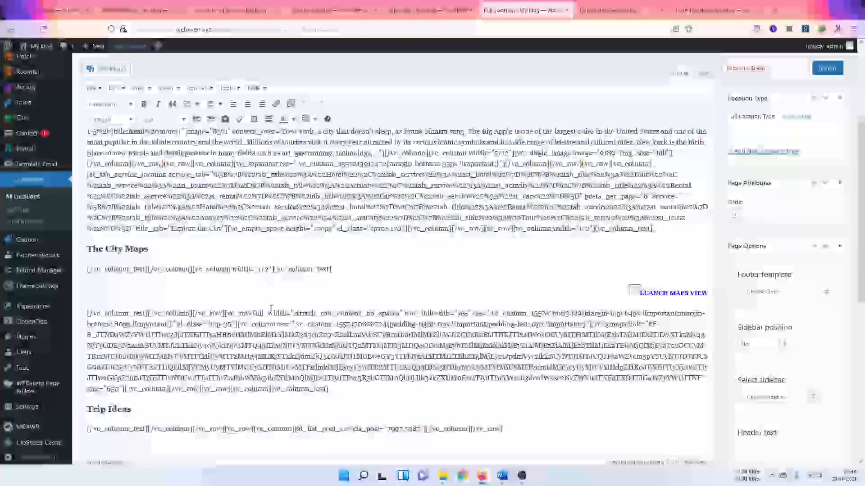
{"action": "scroll", "coordinate": [287, 237], "scroll_direction": "up", "scroll_amount": 5}
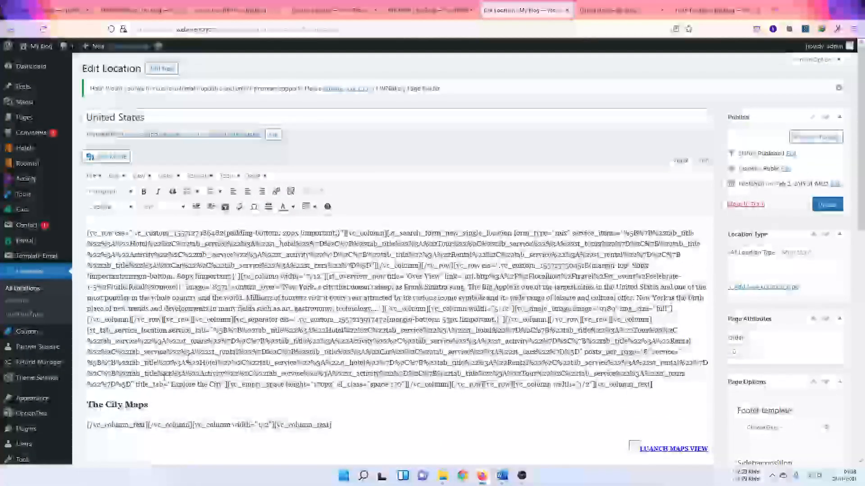
{"action": "scroll", "coordinate": [48, 420], "scroll_direction": "down", "scroll_amount": 5}
{"action": "mouse_move", "coordinate": [36, 381]}
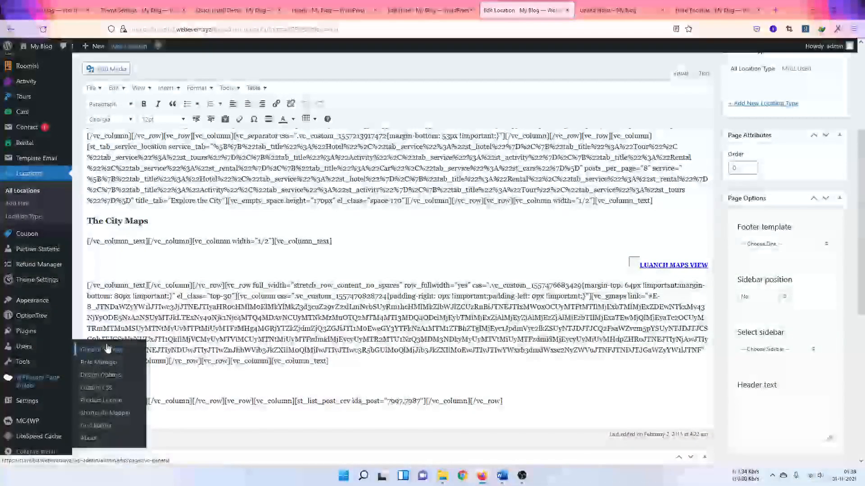
{"action": "middle_click", "coordinate": [107, 362]}
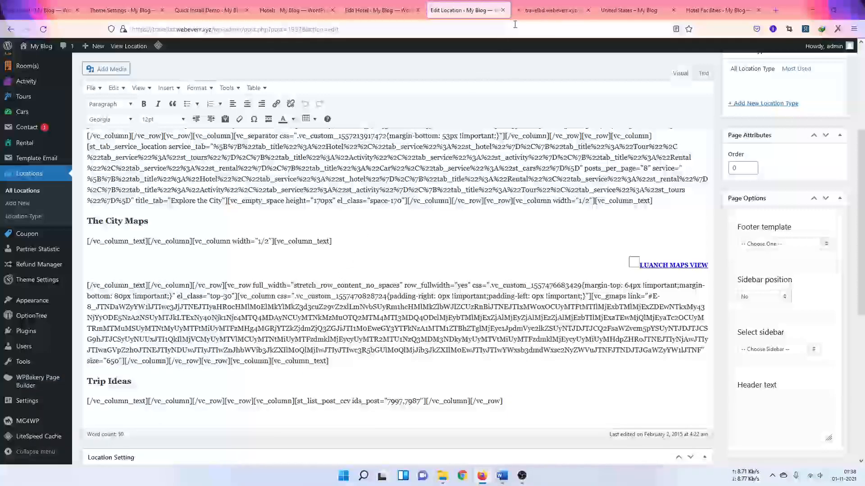
{"action": "left_click", "coordinate": [526, 9]}
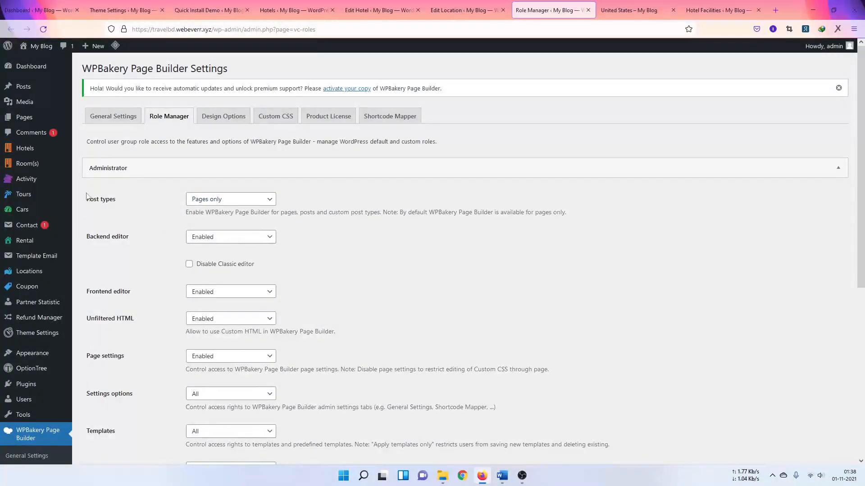
Step: Set the Administrator role's post types to Custom with all listed post types enabled, including location, and save the changes
{"action": "left_click", "coordinate": [200, 202]}
{"action": "left_click", "coordinate": [203, 239]}
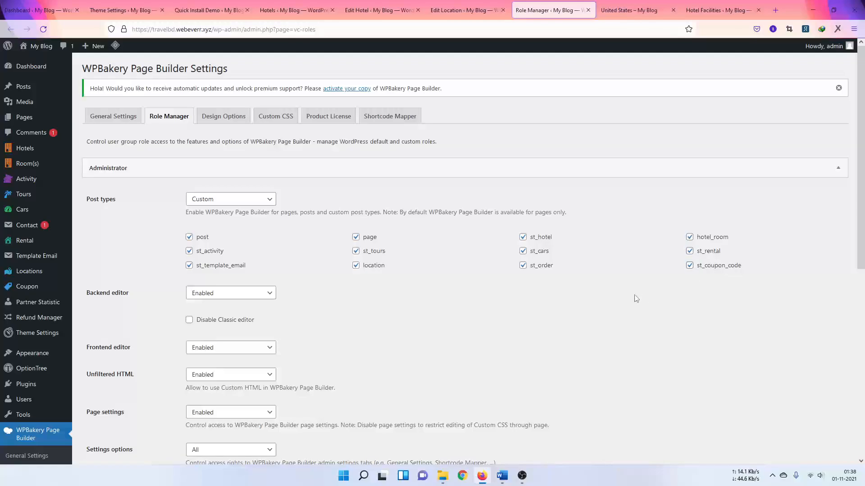
{"action": "scroll", "coordinate": [508, 348], "scroll_direction": "down", "scroll_amount": 4}
{"action": "scroll", "coordinate": [318, 329], "scroll_direction": "up", "scroll_amount": 4}
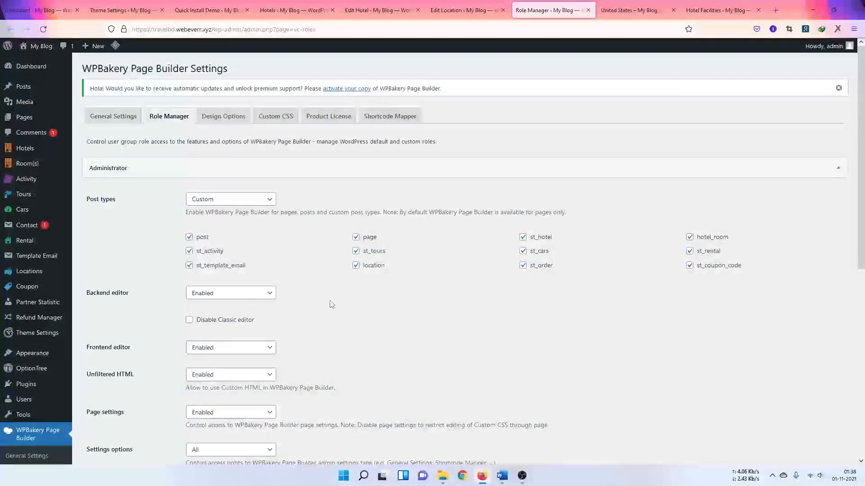
{"action": "scroll", "coordinate": [315, 301], "scroll_direction": "down", "scroll_amount": 1}
{"action": "scroll", "coordinate": [251, 269], "scroll_direction": "down", "scroll_amount": 6}
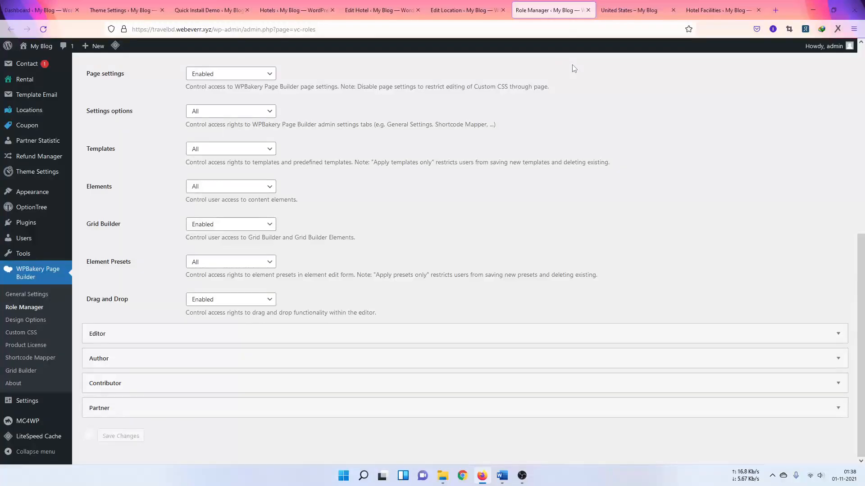
Step: Return to the location's edit page and compare its page builder elements, down to ST List posts, with the public page
{"action": "left_click", "coordinate": [458, 11]}
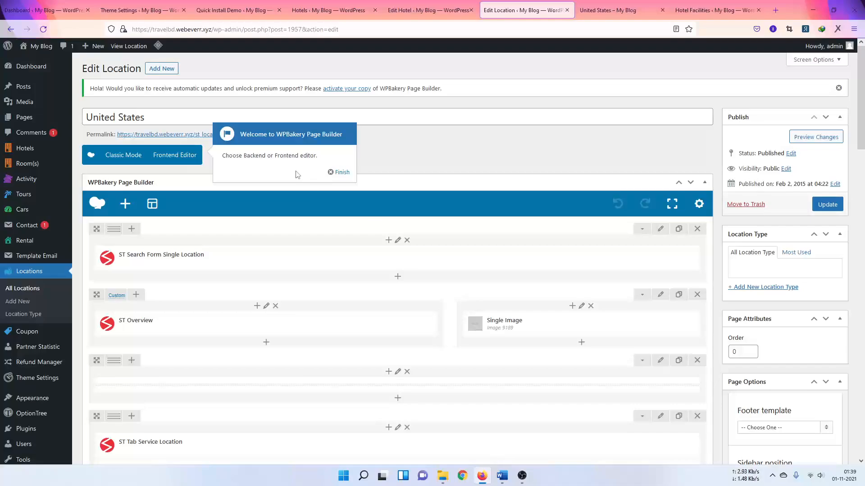
{"action": "scroll", "coordinate": [167, 228], "scroll_direction": "down", "scroll_amount": 1}
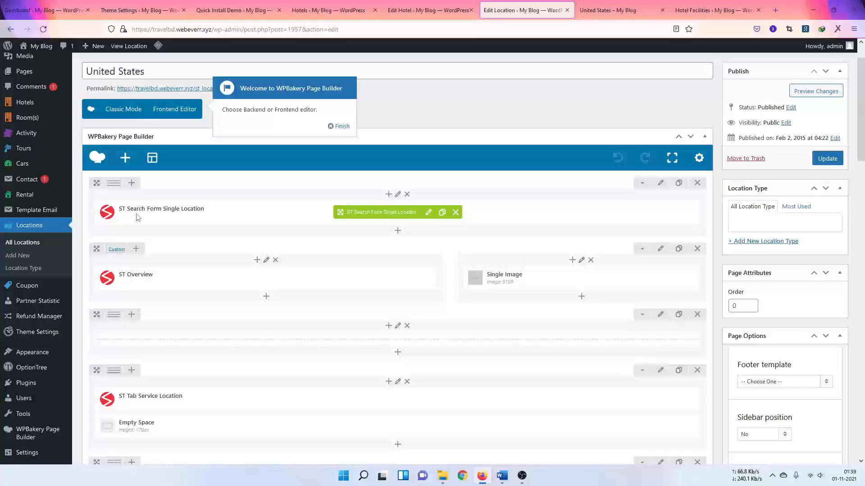
{"action": "left_click", "coordinate": [592, 10]}
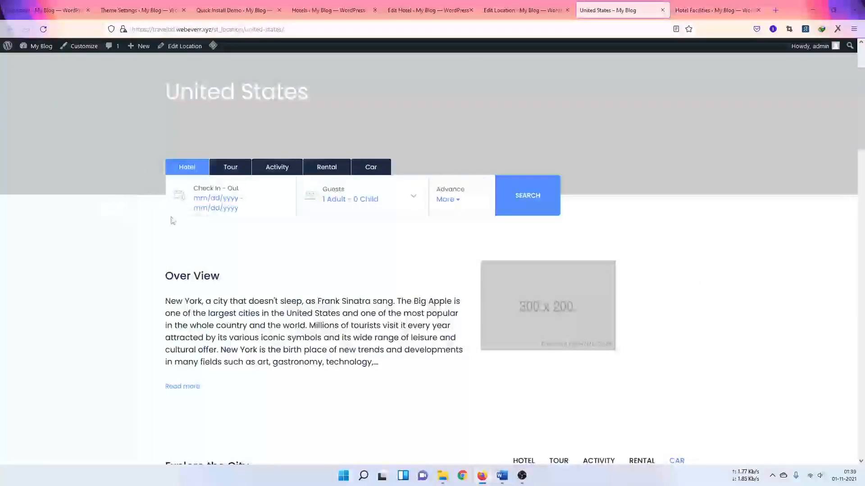
{"action": "left_click", "coordinate": [518, 10]}
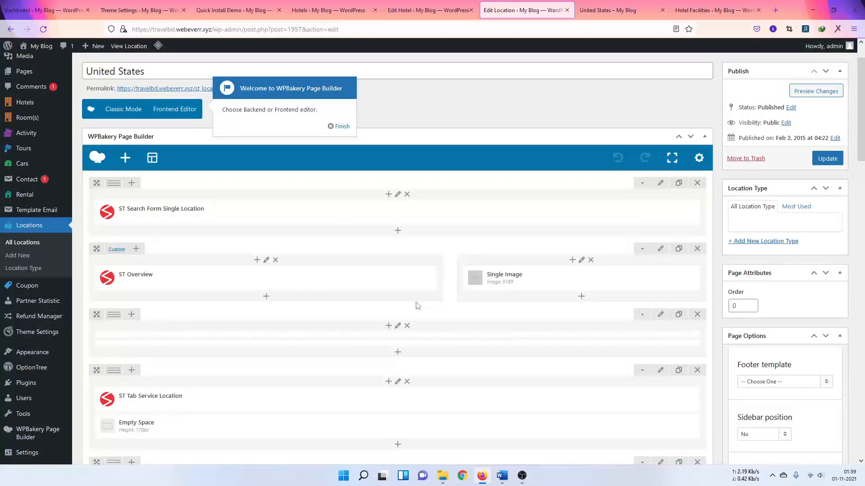
{"action": "scroll", "coordinate": [415, 303], "scroll_direction": "down", "scroll_amount": 3}
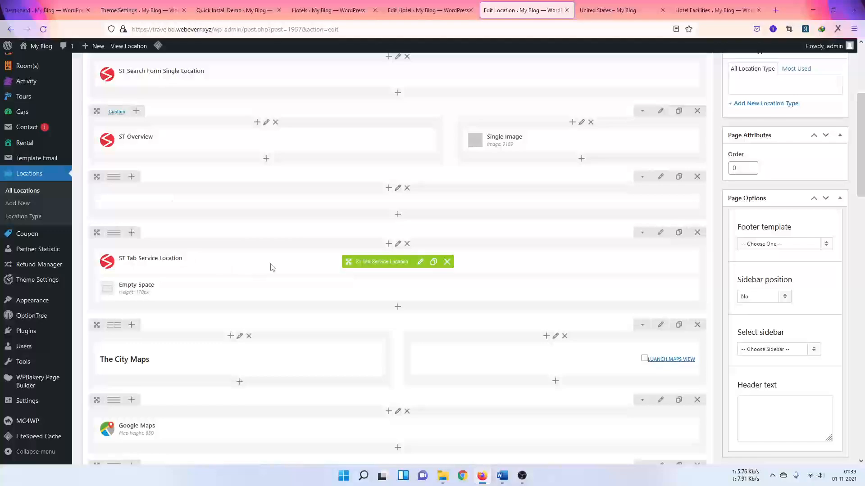
{"action": "scroll", "coordinate": [402, 141], "scroll_direction": "down", "scroll_amount": 3}
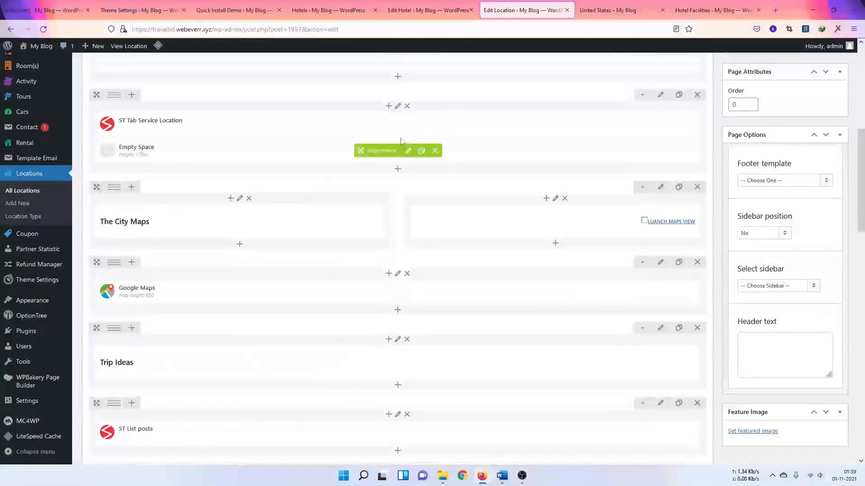
{"action": "scroll", "coordinate": [365, 283], "scroll_direction": "down", "scroll_amount": 3}
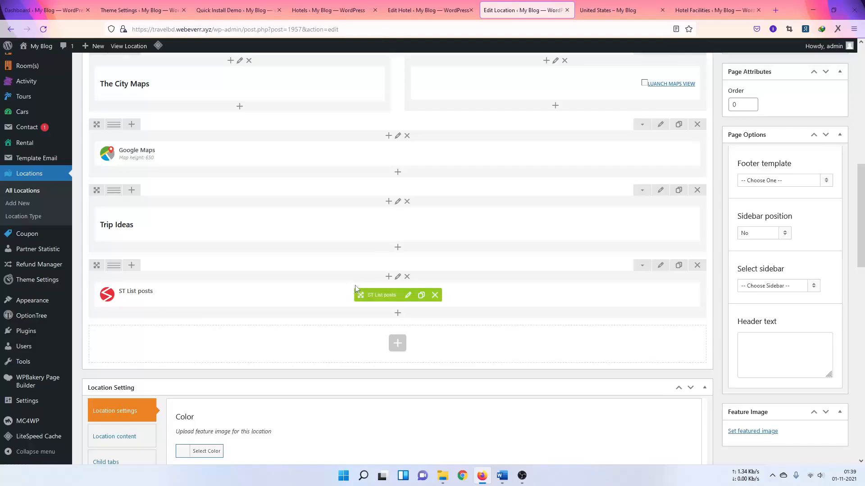
Step: Open the United States location in the WPBakery frontend editor
{"action": "scroll", "coordinate": [396, 293], "scroll_direction": "up", "scroll_amount": 3}
{"action": "scroll", "coordinate": [341, 269], "scroll_direction": "up", "scroll_amount": 1}
{"action": "scroll", "coordinate": [341, 270], "scroll_direction": "up", "scroll_amount": 5}
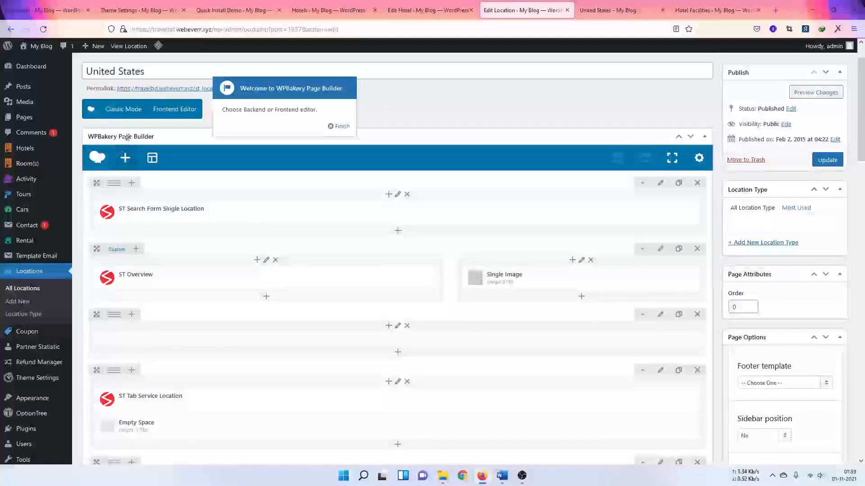
{"action": "left_click", "coordinate": [165, 109]}
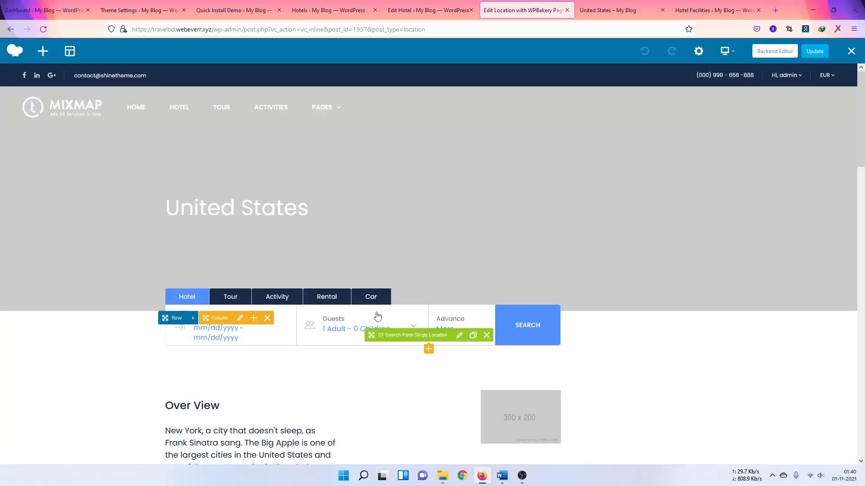
Step: Open the ST Search Form Single Location settings and choose Mix services as the search form type
{"action": "scroll", "coordinate": [378, 318], "scroll_direction": "down", "scroll_amount": 2}
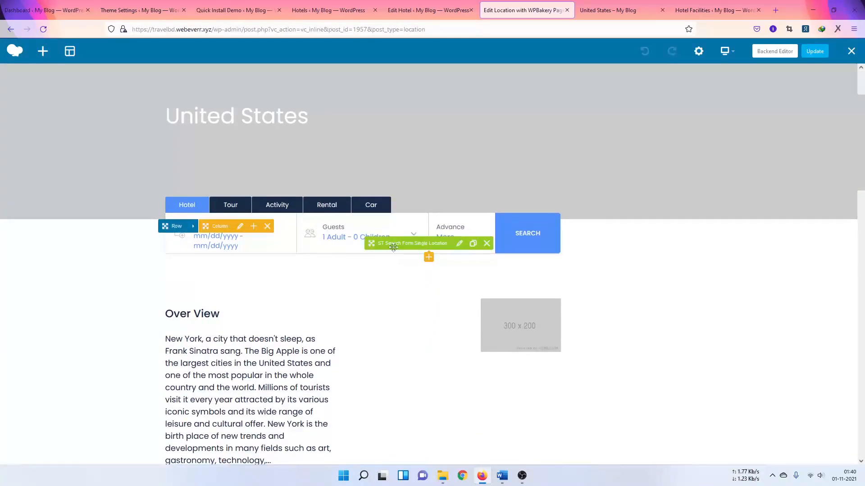
{"action": "left_click", "coordinate": [460, 243]}
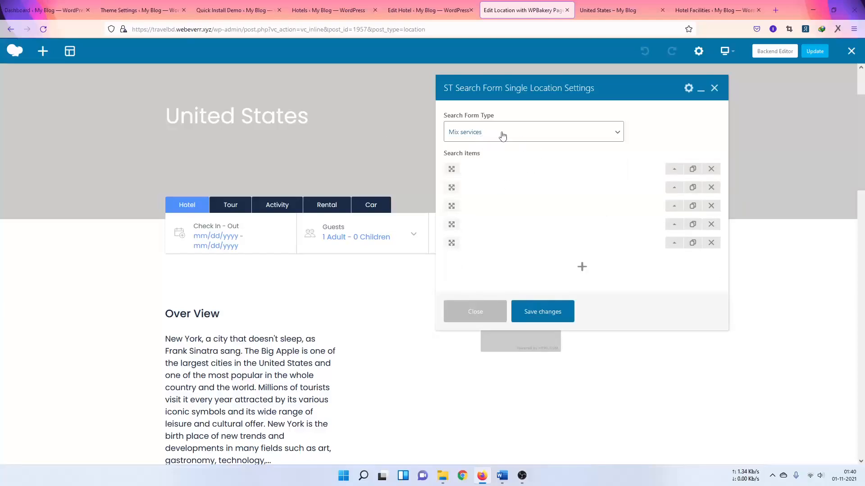
{"action": "left_click", "coordinate": [486, 132]}
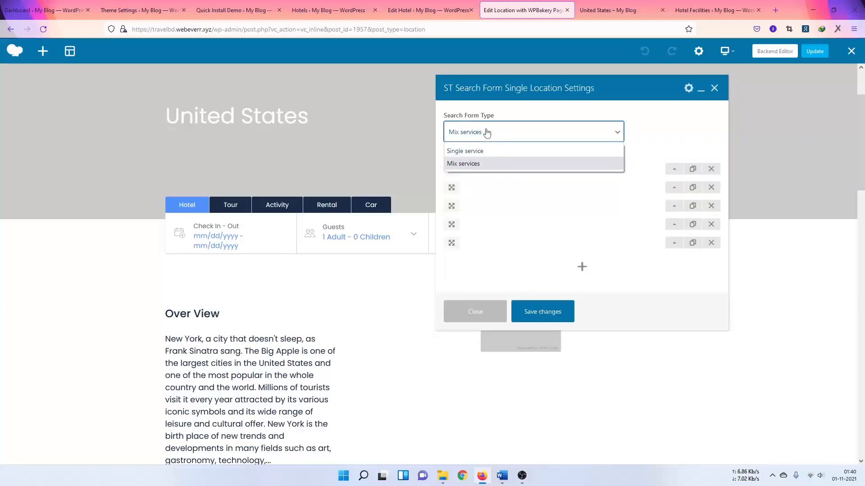
{"action": "left_click", "coordinate": [480, 165]}
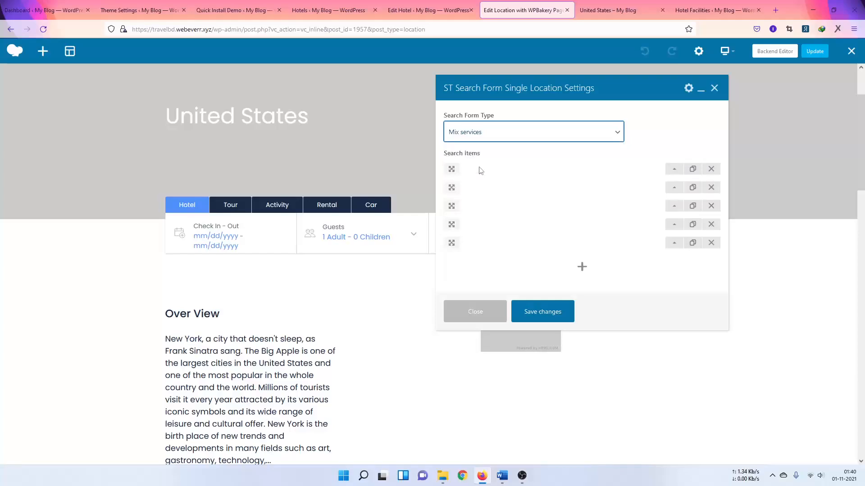
Step: Check the Hotel, Tour and Activity search items and delete the Activity item
{"action": "left_click", "coordinate": [674, 170]}
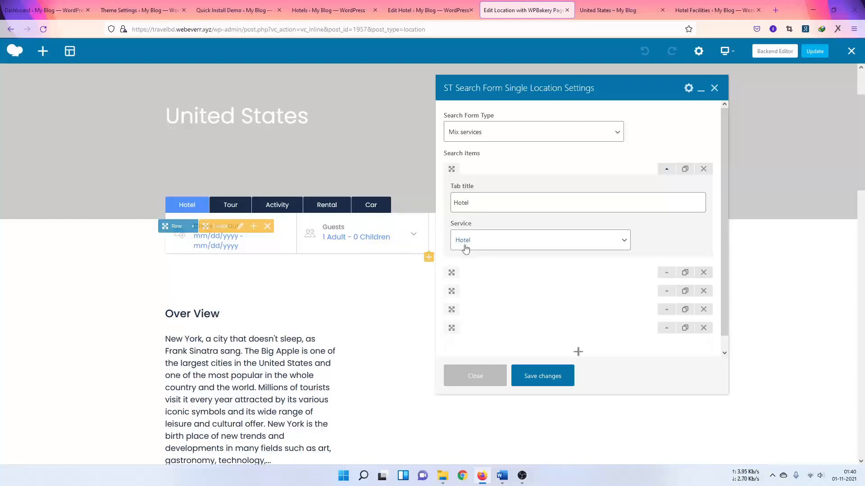
{"action": "scroll", "coordinate": [502, 228], "scroll_direction": "down", "scroll_amount": 1}
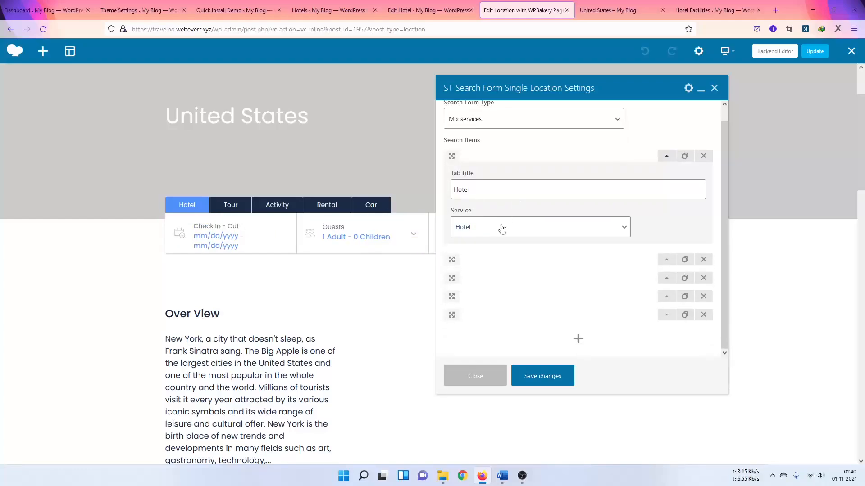
{"action": "left_click", "coordinate": [661, 260]}
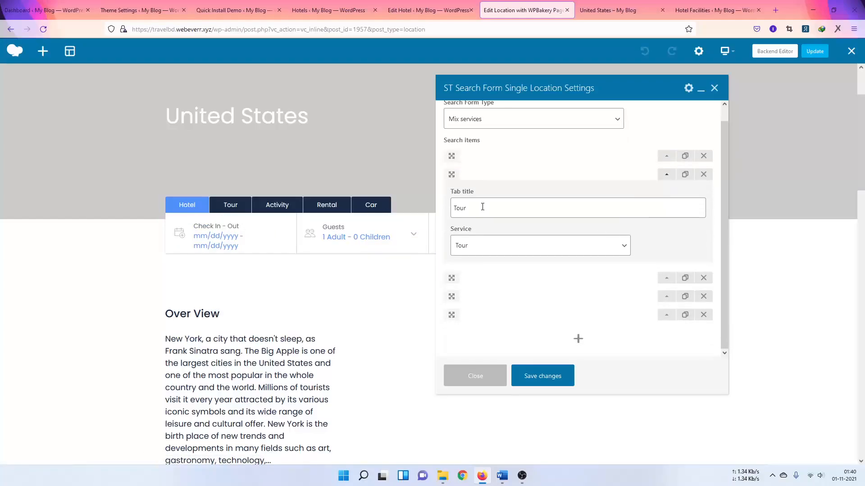
{"action": "left_click", "coordinate": [666, 279]}
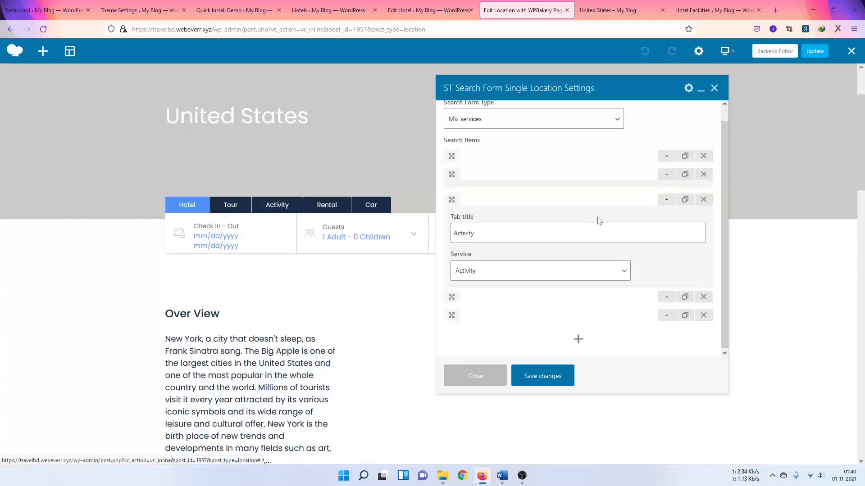
{"action": "left_click", "coordinate": [699, 197]}
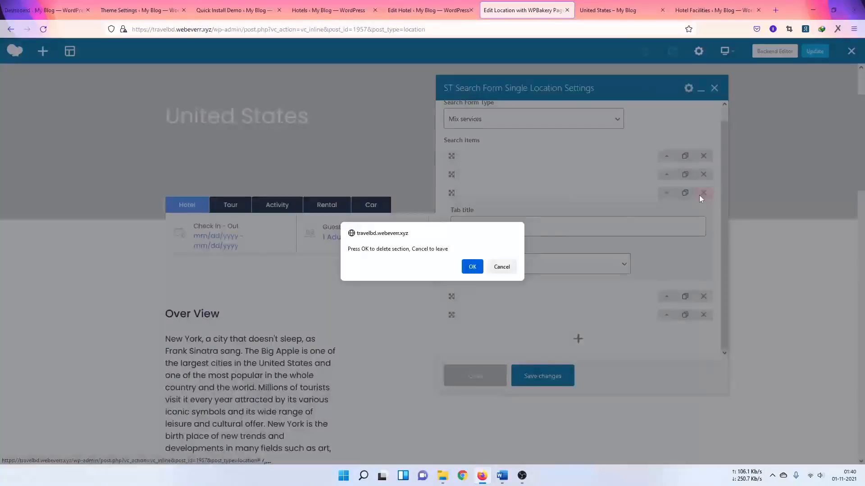
{"action": "left_click", "coordinate": [471, 266]}
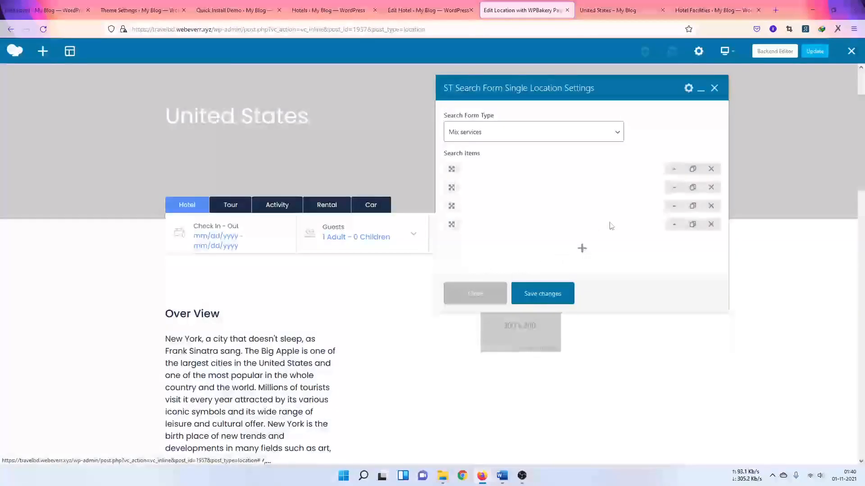
Step: Keep the Rental search item, delete the Car item, and save and close the search form settings
{"action": "left_click", "coordinate": [674, 208]}
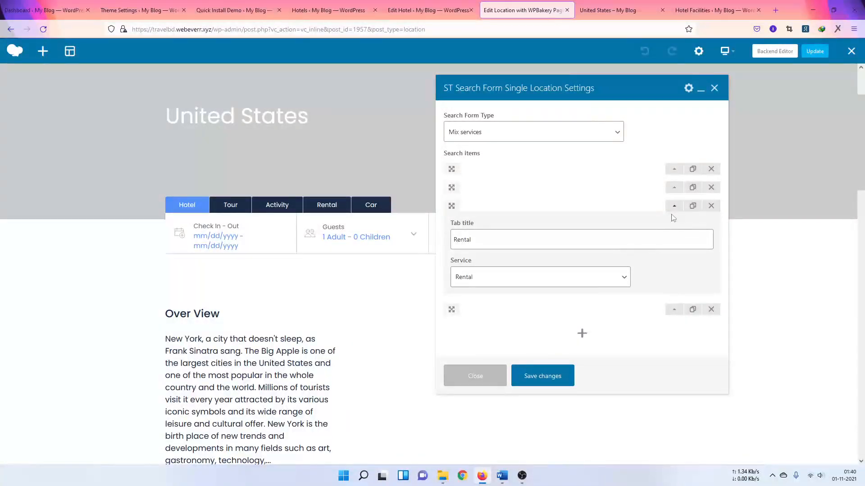
{"action": "left_click", "coordinate": [605, 276]}
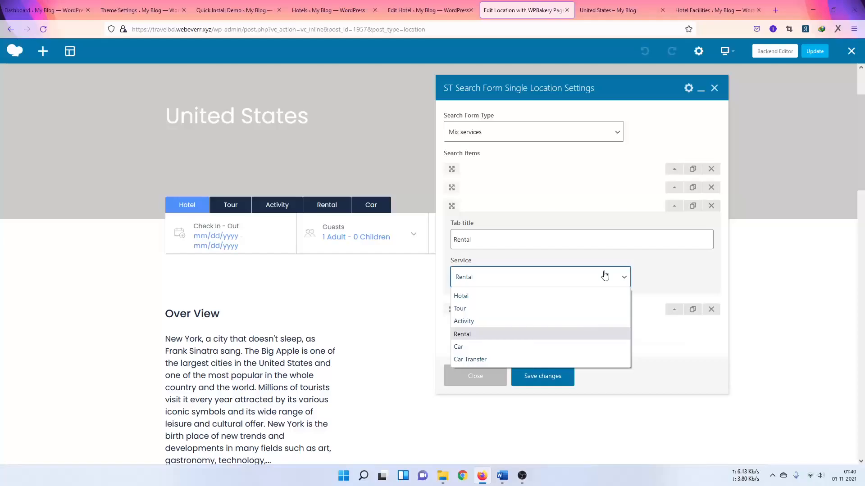
{"action": "left_click", "coordinate": [605, 276]}
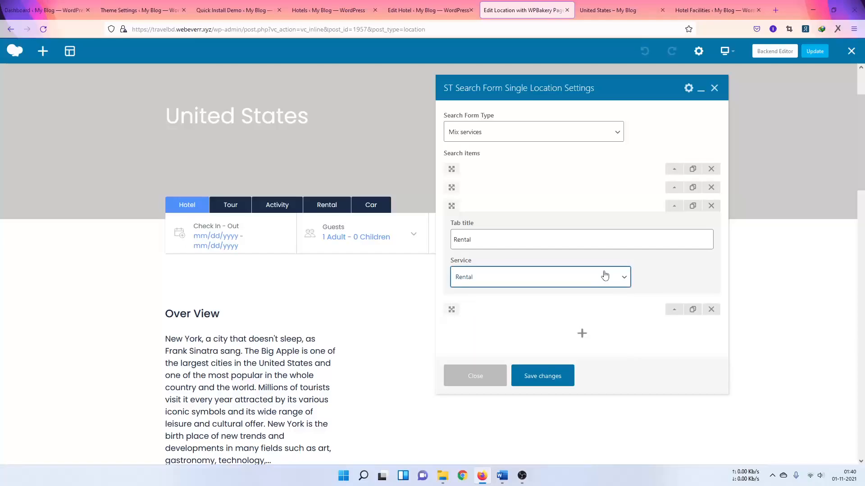
{"action": "left_click", "coordinate": [674, 206]}
{"action": "left_click", "coordinate": [715, 228]}
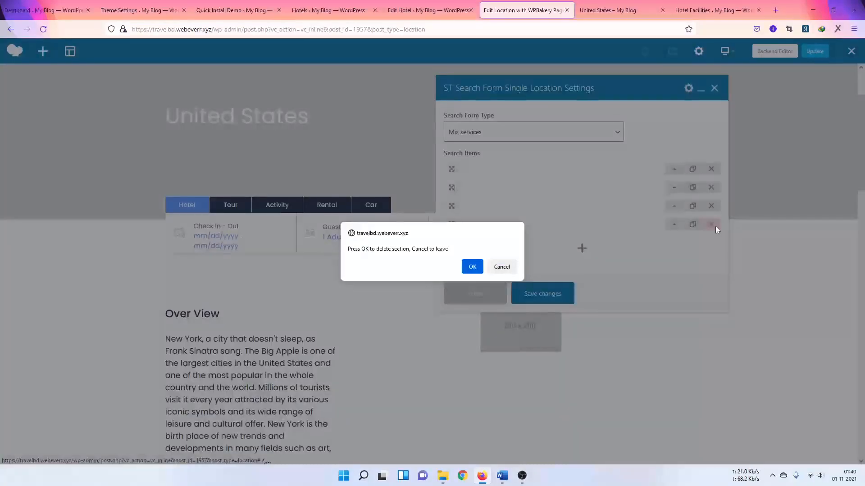
{"action": "left_click", "coordinate": [472, 268]}
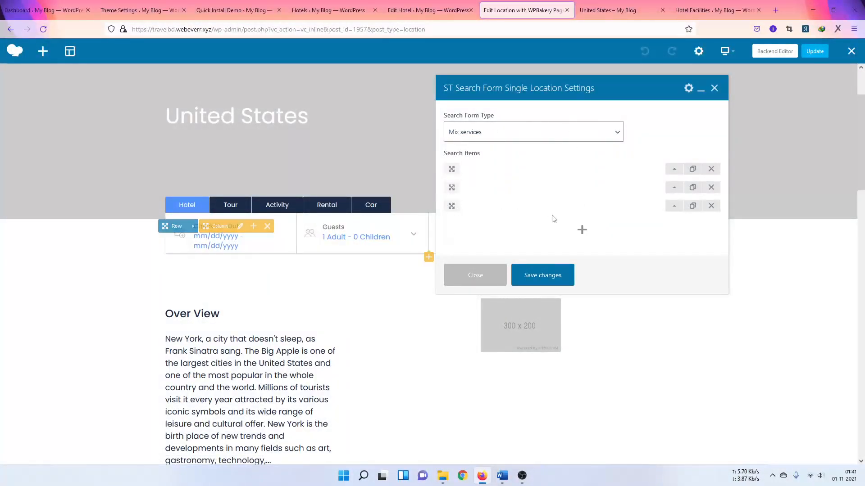
{"action": "left_click", "coordinate": [552, 277]}
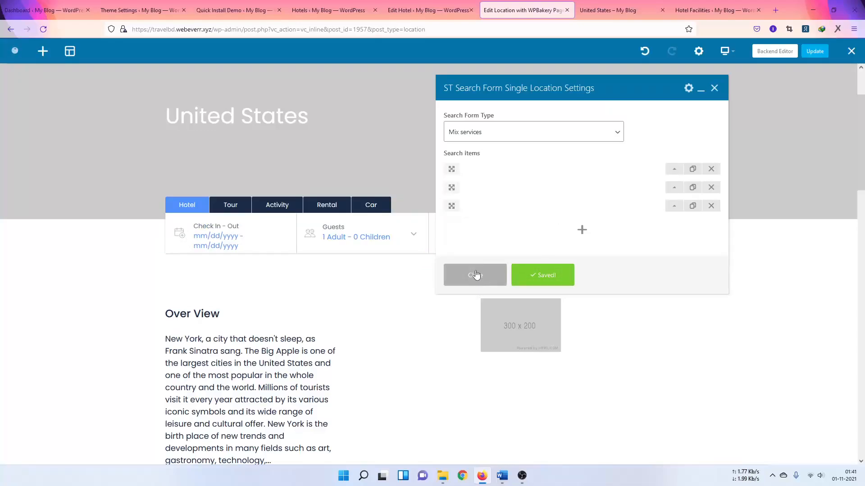
{"action": "left_click", "coordinate": [476, 275]}
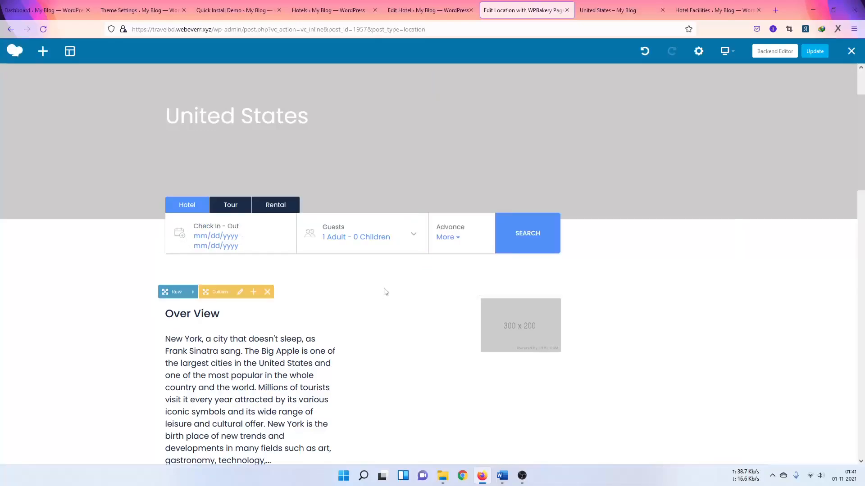
Step: Review the title, content and link in the Over View section's ST Overview settings, and close them without changes
{"action": "scroll", "coordinate": [384, 289], "scroll_direction": "down", "scroll_amount": 3}
{"action": "left_click", "coordinate": [263, 262]}
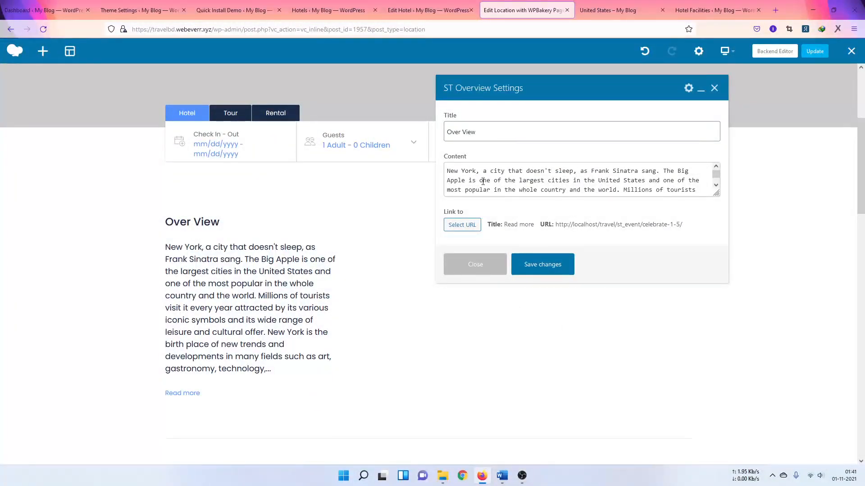
{"action": "scroll", "coordinate": [491, 178], "scroll_direction": "down", "scroll_amount": 5}
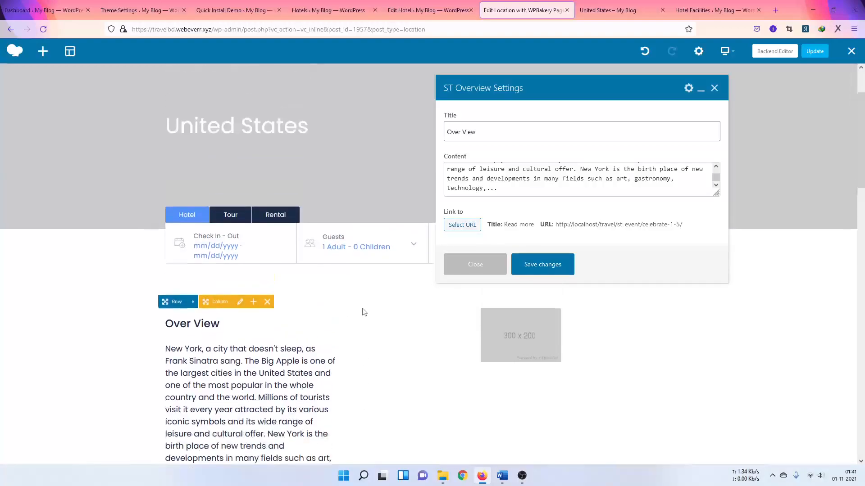
{"action": "left_click", "coordinate": [490, 269]}
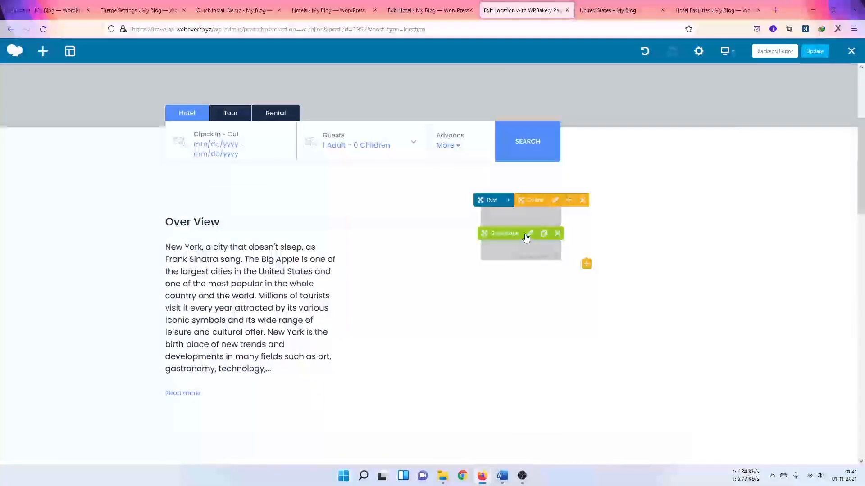
Step: Open the ST Tab Service Location settings of the Explore the City section and compare its filter items with the search form tabs
{"action": "scroll", "coordinate": [526, 241], "scroll_direction": "down", "scroll_amount": 3}
{"action": "scroll", "coordinate": [461, 203], "scroll_direction": "down", "scroll_amount": 3}
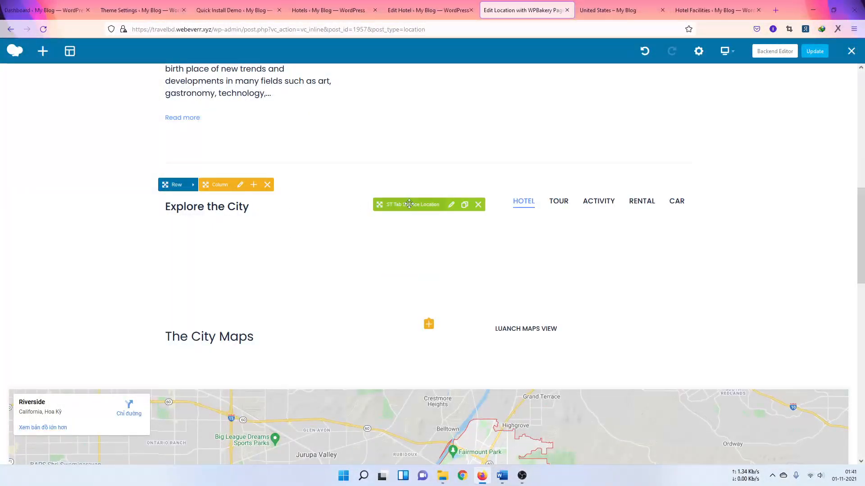
{"action": "left_click", "coordinate": [451, 205]}
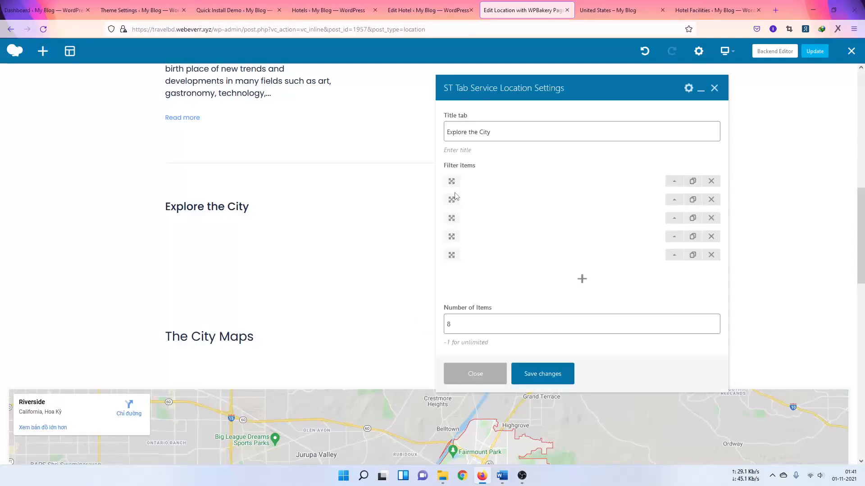
{"action": "left_click", "coordinate": [674, 181]}
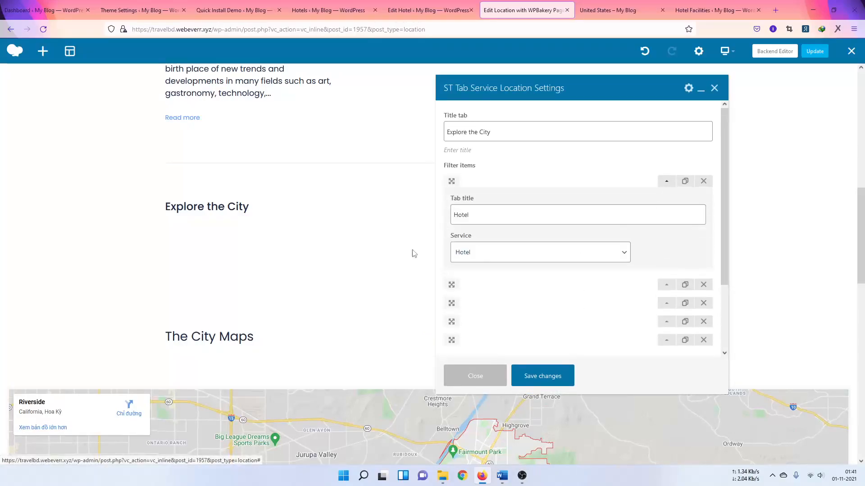
{"action": "scroll", "coordinate": [203, 159], "scroll_direction": "up", "scroll_amount": 4}
{"action": "scroll", "coordinate": [204, 158], "scroll_direction": "up", "scroll_amount": 5}
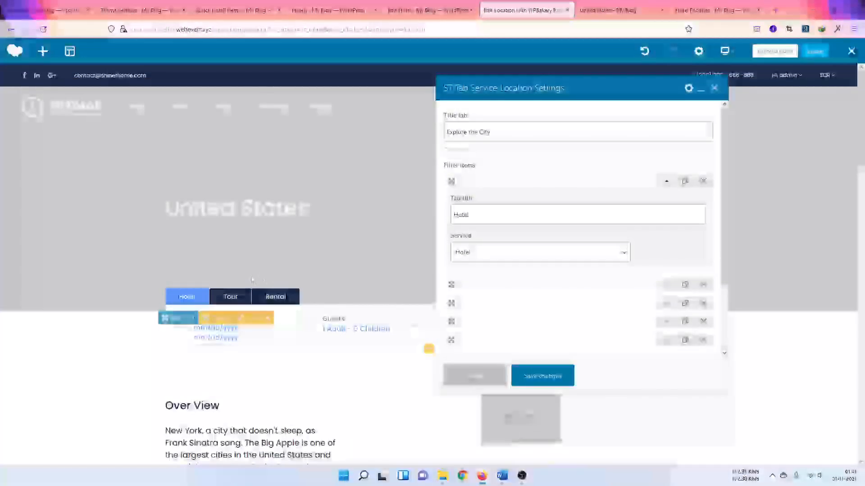
{"action": "scroll", "coordinate": [372, 270], "scroll_direction": "down", "scroll_amount": 6}
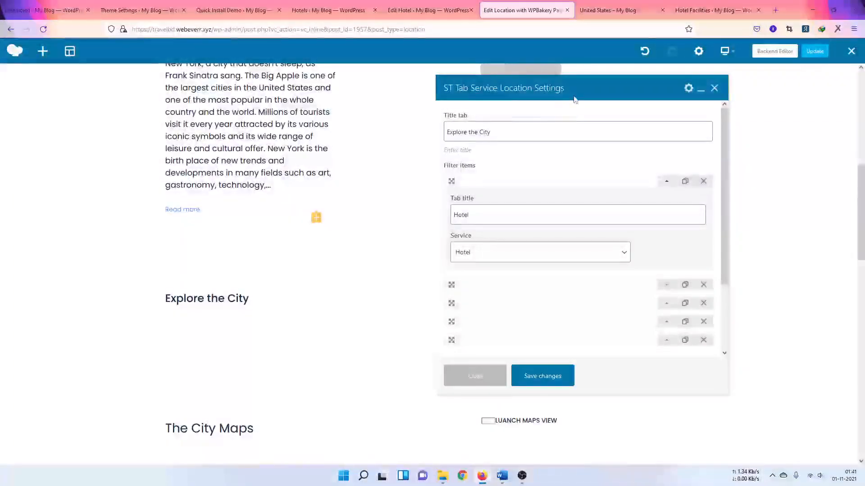
{"action": "left_click_drag", "start_coordinate": [575, 97], "coordinate": [337, 97]}
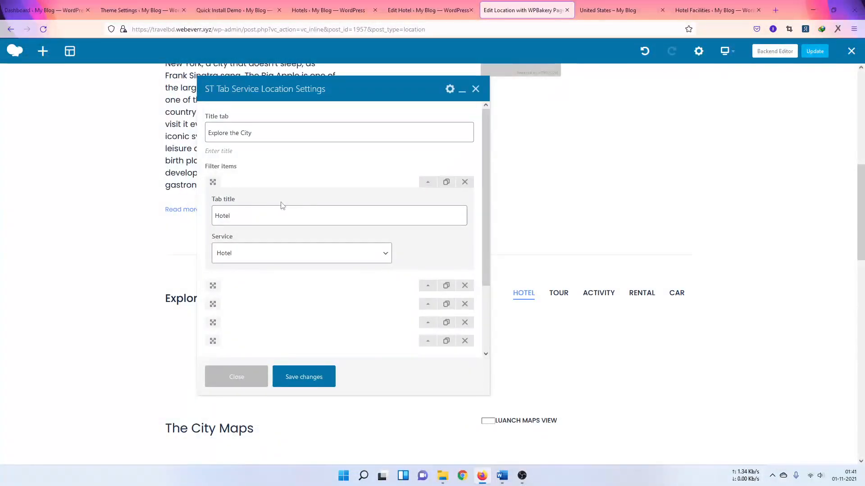
Step: Check the Tour filter item and delete the Activity item from the Explore the City filter items
{"action": "left_click", "coordinate": [427, 182]}
{"action": "left_click", "coordinate": [428, 201]}
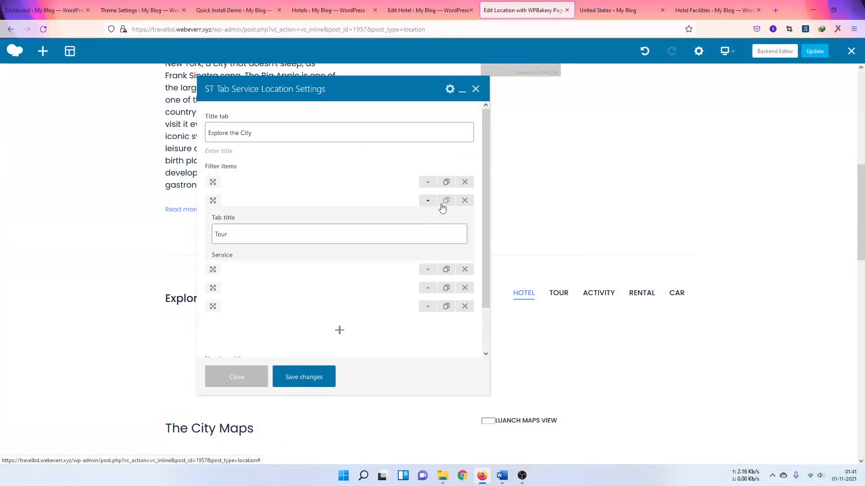
{"action": "left_click", "coordinate": [427, 201]}
{"action": "left_click", "coordinate": [428, 220]}
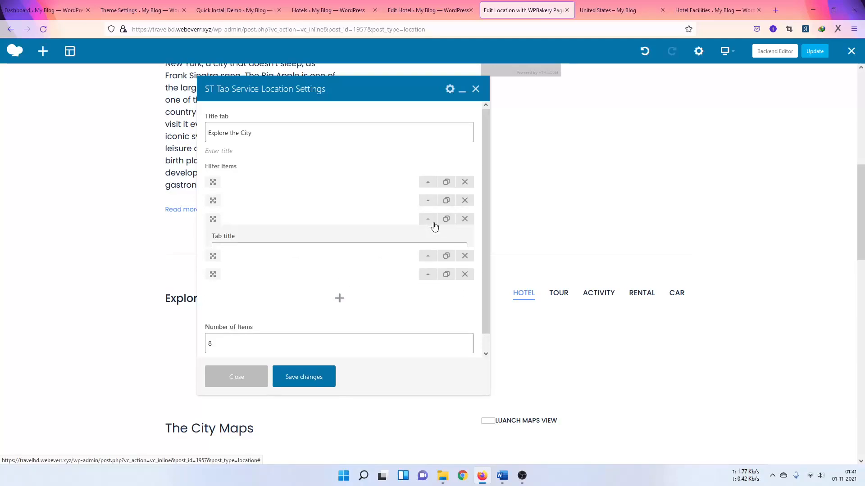
{"action": "left_click", "coordinate": [462, 221]}
{"action": "left_click", "coordinate": [471, 267]}
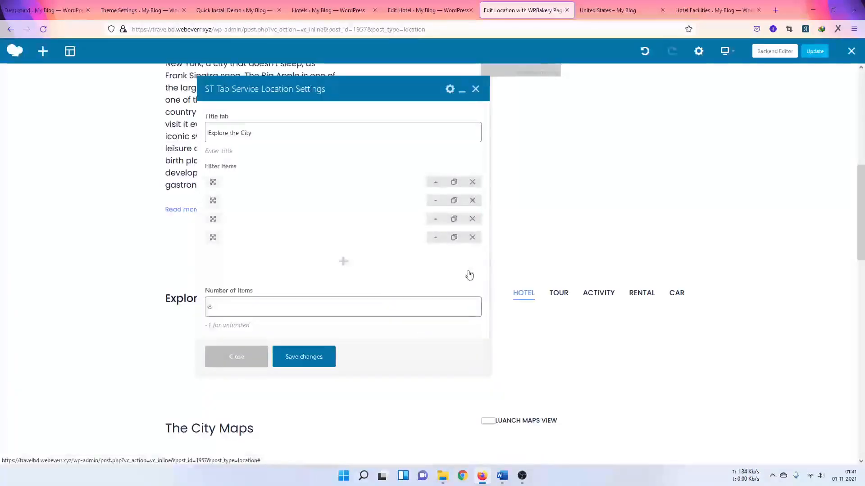
Step: Keep the Rental filter item, delete the Car item, and save and close the Explore the City settings
{"action": "left_click", "coordinate": [435, 221]}
{"action": "left_click", "coordinate": [435, 222]}
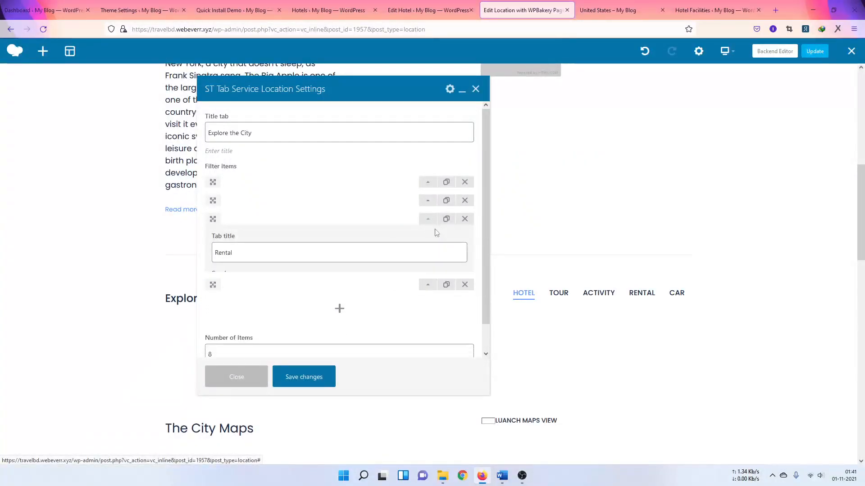
{"action": "left_click", "coordinate": [470, 238]}
{"action": "left_click", "coordinate": [472, 273]}
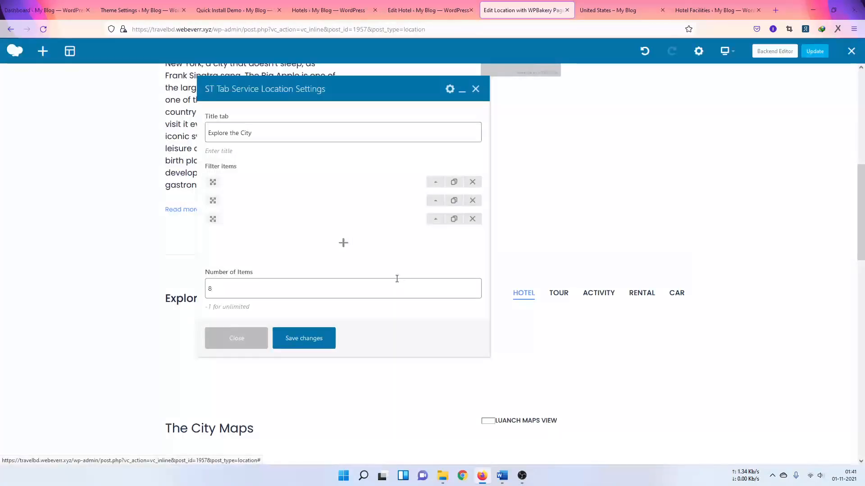
{"action": "left_click", "coordinate": [301, 341]}
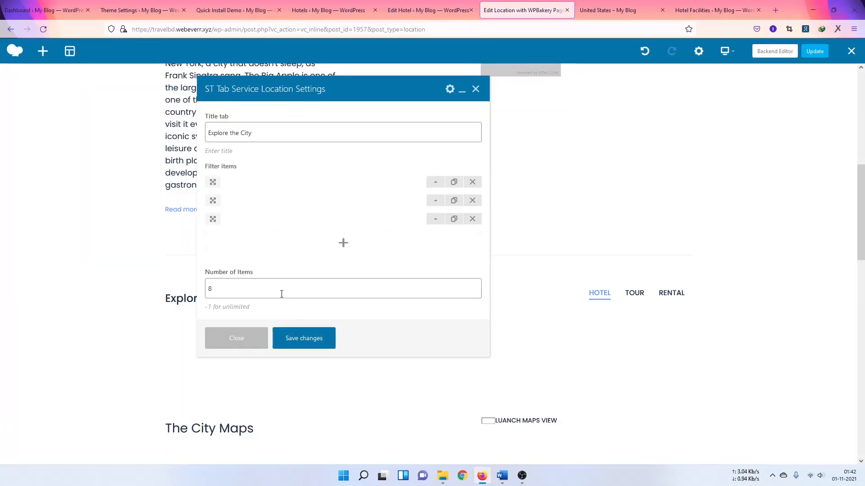
{"action": "left_click", "coordinate": [291, 338]}
{"action": "left_click", "coordinate": [238, 343]}
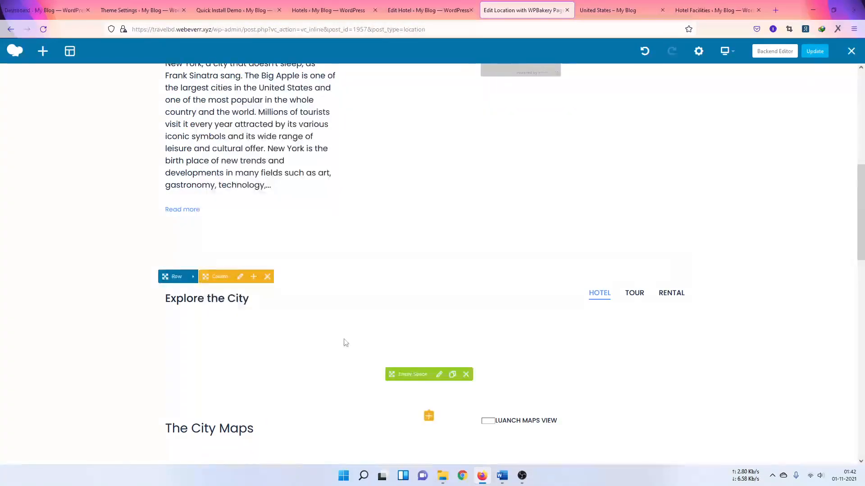
Step: Inspect the HTML of the map-link text block beside The City Maps heading, and close its settings without changes
{"action": "scroll", "coordinate": [345, 343], "scroll_direction": "down", "scroll_amount": 3}
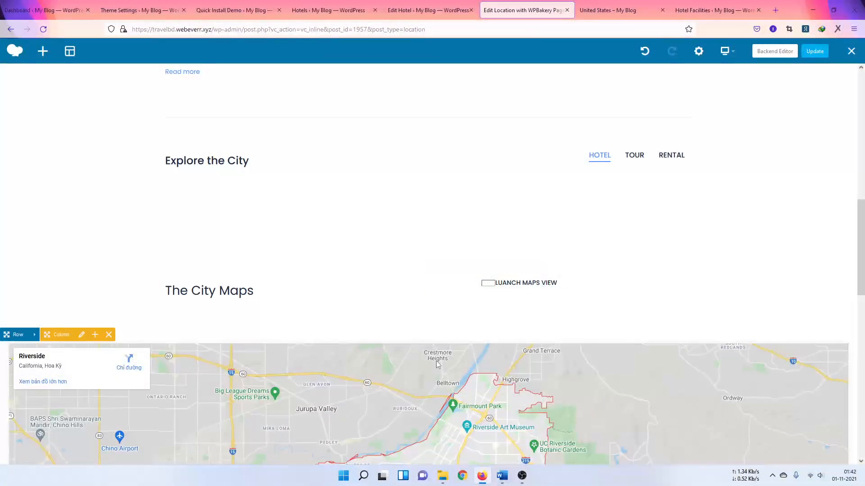
{"action": "scroll", "coordinate": [398, 348], "scroll_direction": "down", "scroll_amount": 2}
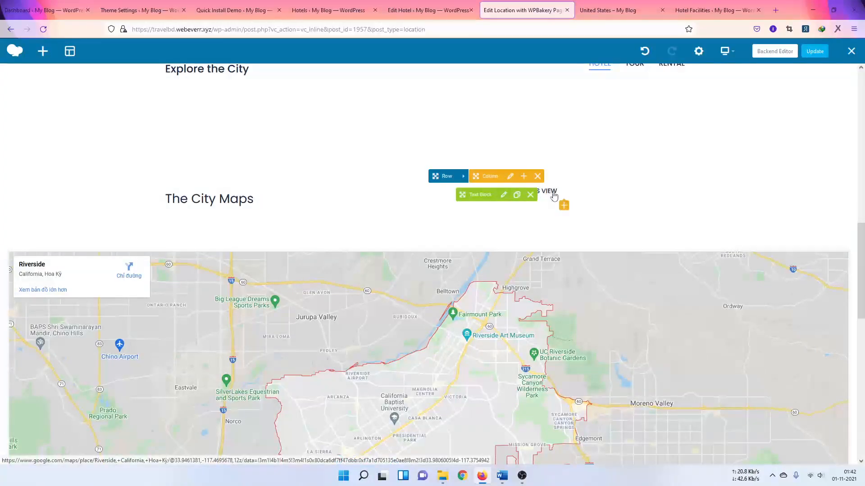
{"action": "left_click", "coordinate": [503, 195]}
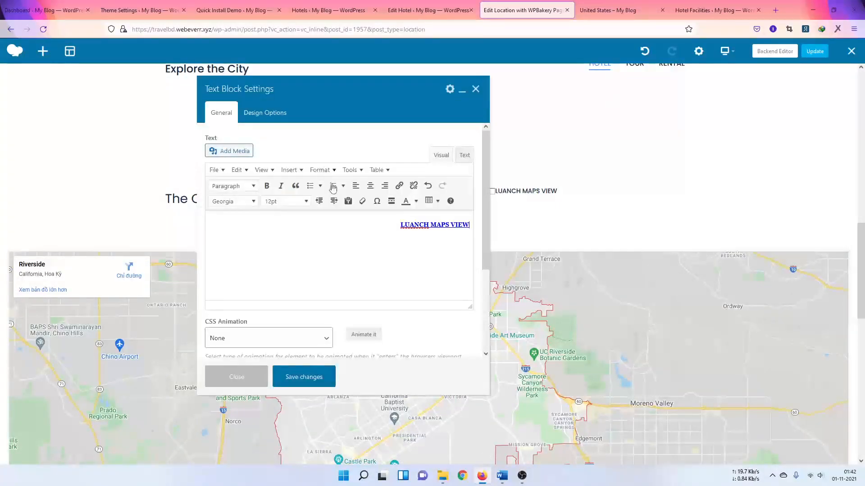
{"action": "left_click", "coordinate": [463, 155]}
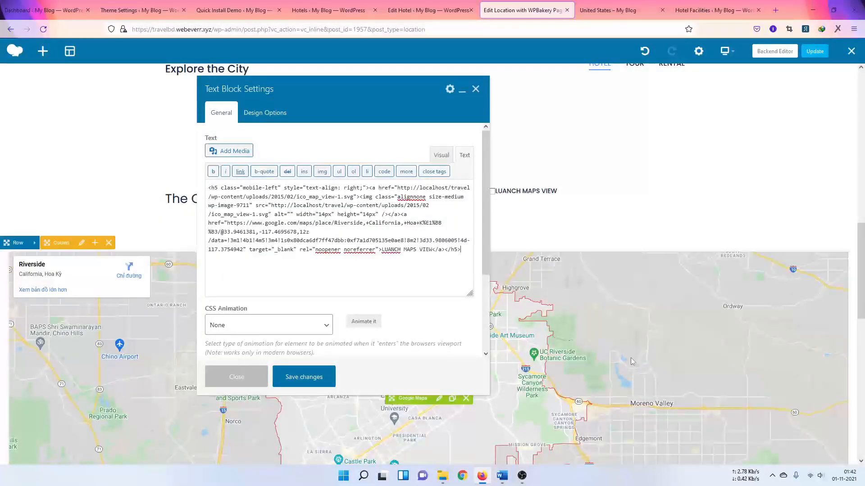
{"action": "left_click", "coordinate": [374, 291]}
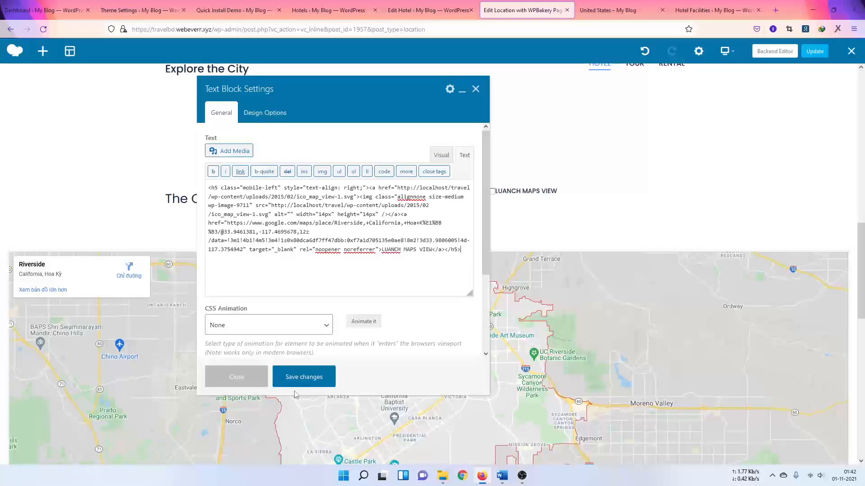
{"action": "left_click", "coordinate": [246, 377]}
Step: Review the ST List posts section and the rest of the location page below the city map
{"action": "scroll", "coordinate": [452, 318], "scroll_direction": "down", "scroll_amount": 10}
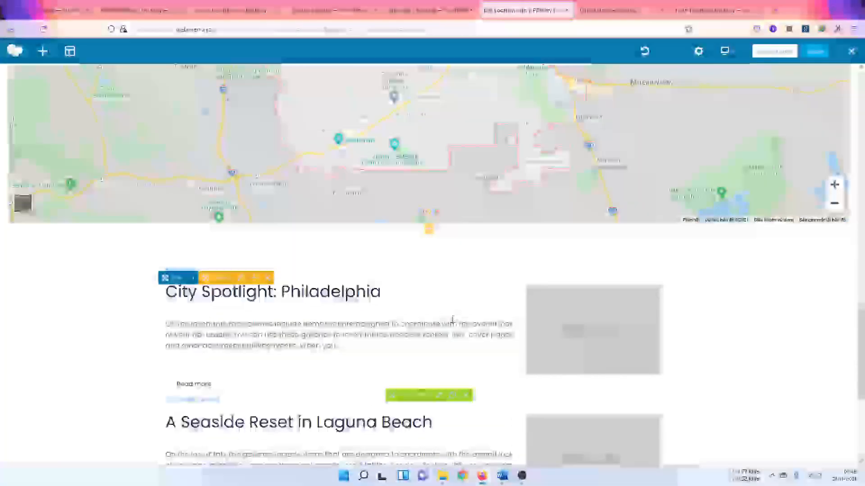
{"action": "scroll", "coordinate": [453, 318], "scroll_direction": "down", "scroll_amount": 2}
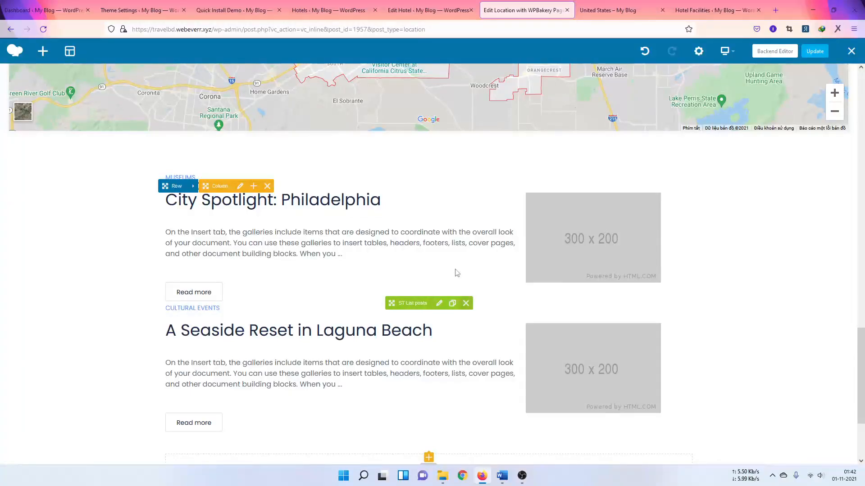
{"action": "scroll", "coordinate": [370, 257], "scroll_direction": "down", "scroll_amount": 3}
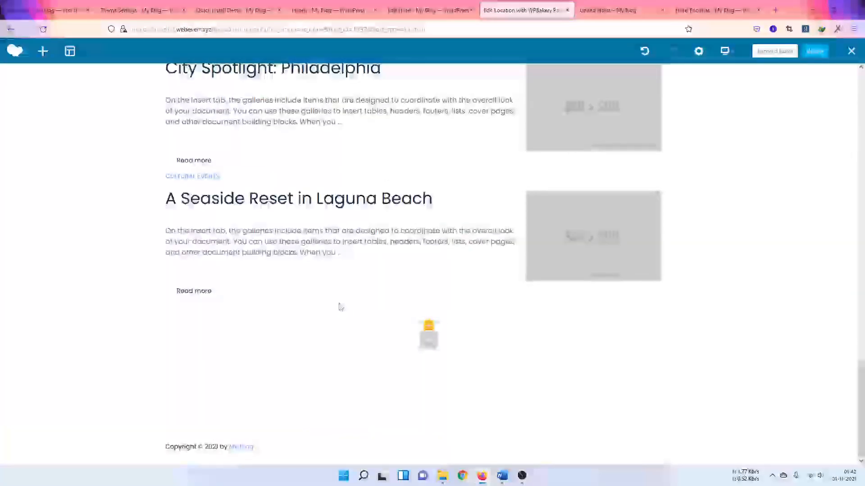
{"action": "scroll", "coordinate": [340, 307], "scroll_direction": "up", "scroll_amount": 3}
{"action": "scroll", "coordinate": [609, 279], "scroll_direction": "down", "scroll_amount": 3}
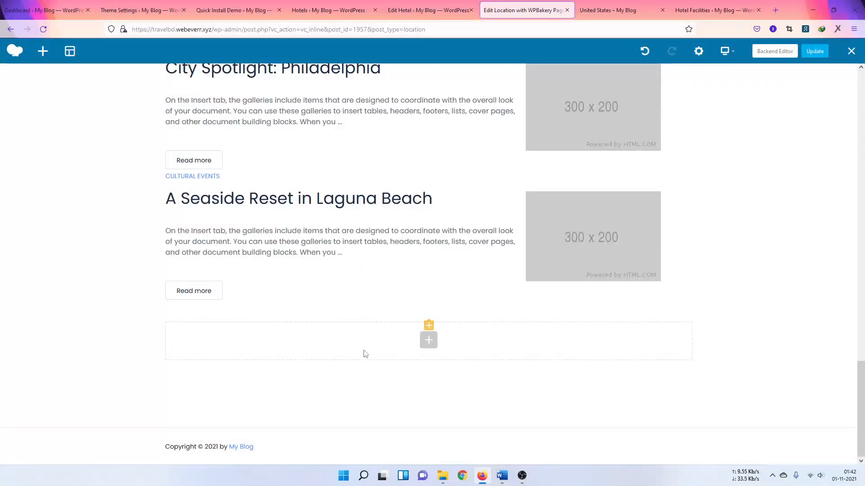
Step: Update the United States location page, exit the frontend editor and check the published page down to Explore the City
{"action": "scroll", "coordinate": [364, 342], "scroll_direction": "up", "scroll_amount": 20}
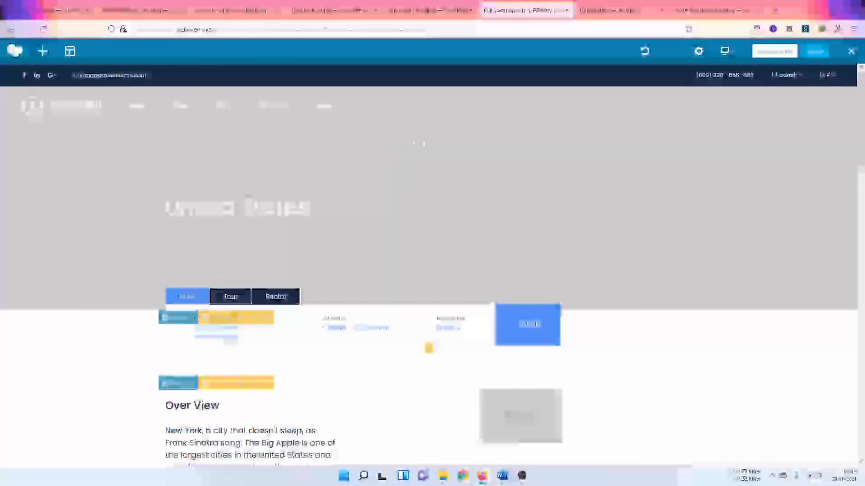
{"action": "left_click", "coordinate": [816, 52]}
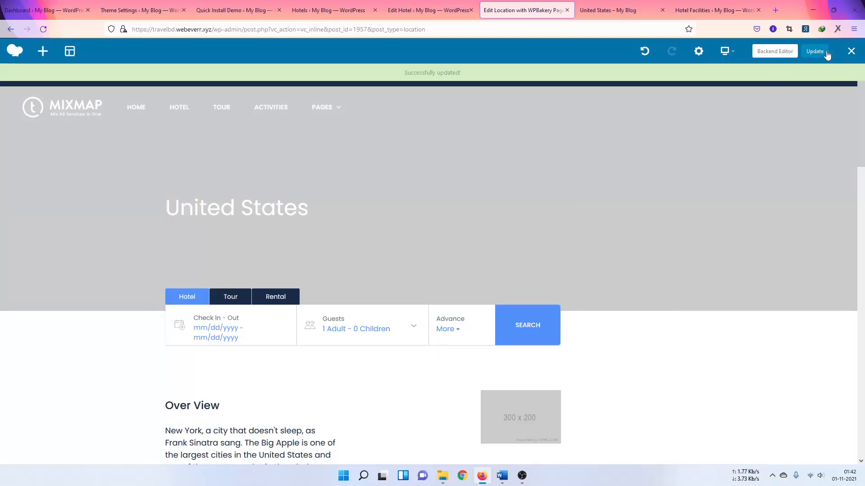
{"action": "left_click", "coordinate": [851, 51]}
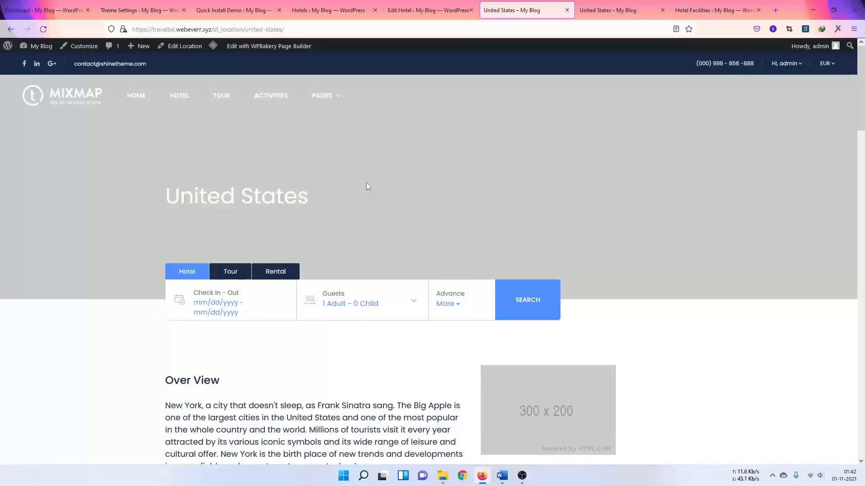
{"action": "scroll", "coordinate": [512, 302], "scroll_direction": "down", "scroll_amount": 4}
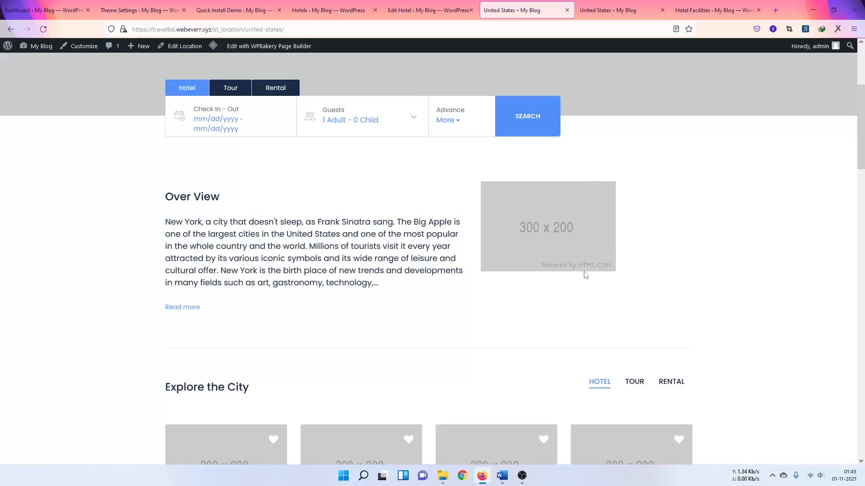
Step: Close the published location page and review the assigned locations, address and map settings of the Hyatt Centric Times Square hotel
{"action": "left_click", "coordinate": [566, 10]}
{"action": "left_click", "coordinate": [450, 9]}
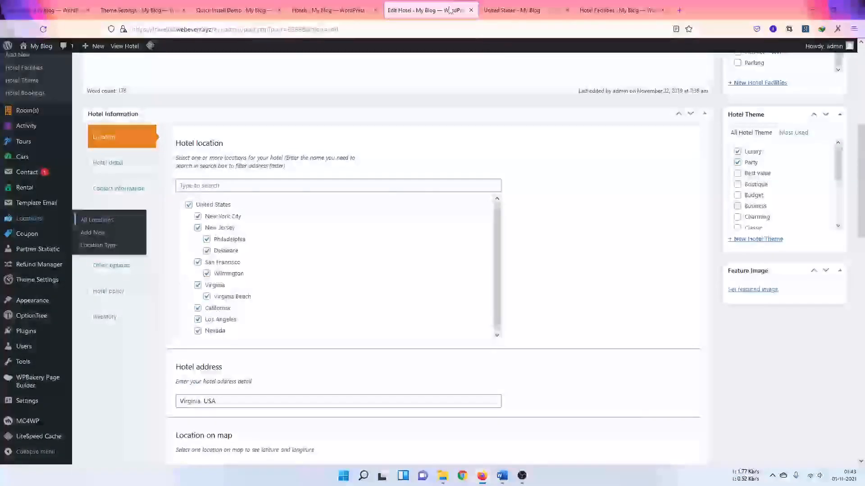
{"action": "scroll", "coordinate": [291, 198], "scroll_direction": "up", "scroll_amount": 6}
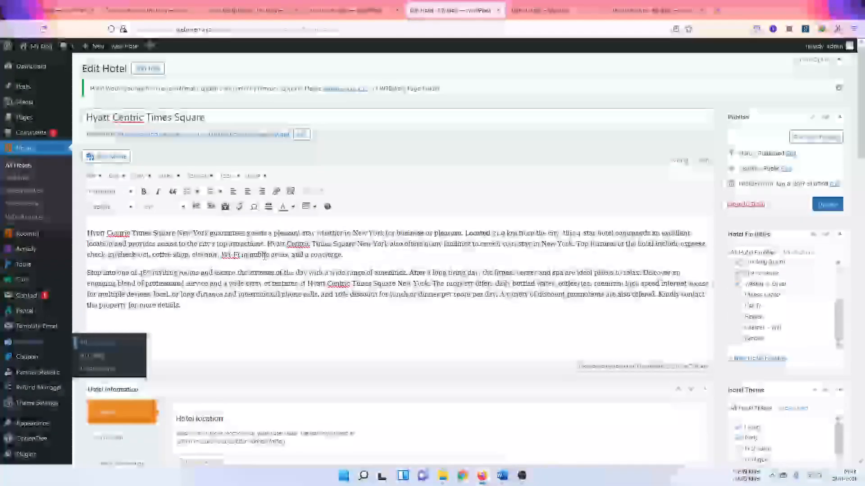
{"action": "scroll", "coordinate": [264, 256], "scroll_direction": "down", "scroll_amount": 6}
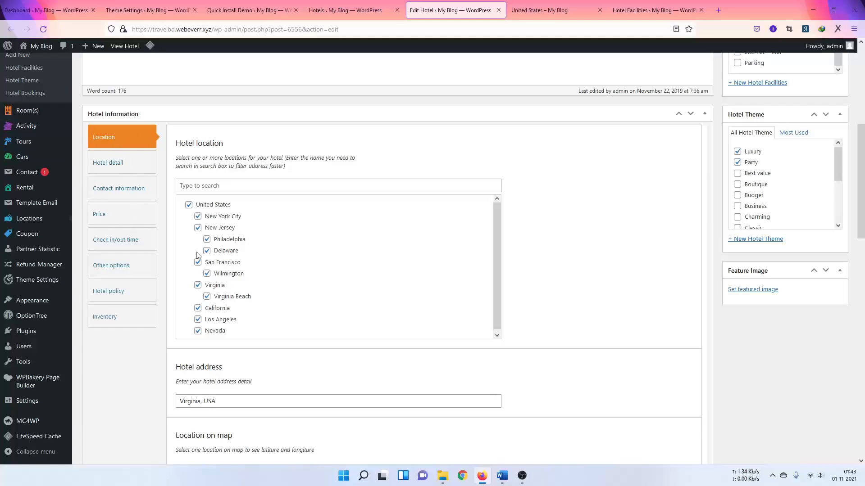
{"action": "scroll", "coordinate": [211, 313], "scroll_direction": "down", "scroll_amount": 1}
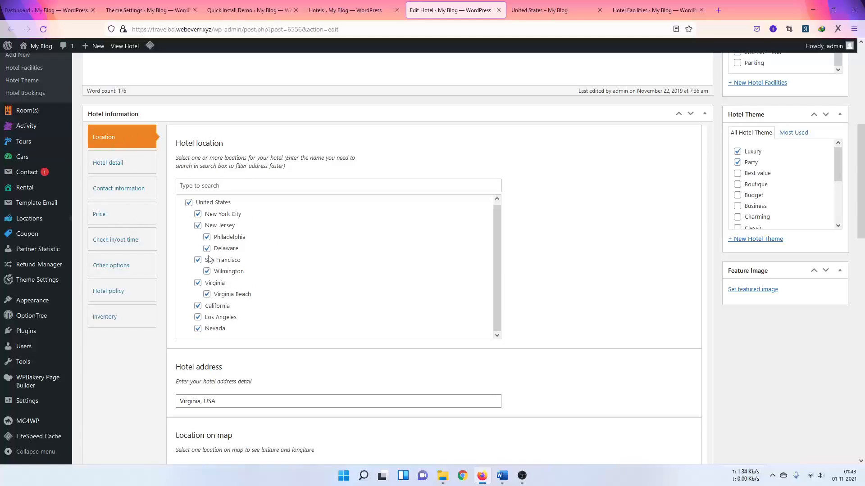
{"action": "scroll", "coordinate": [209, 258], "scroll_direction": "down", "scroll_amount": 3}
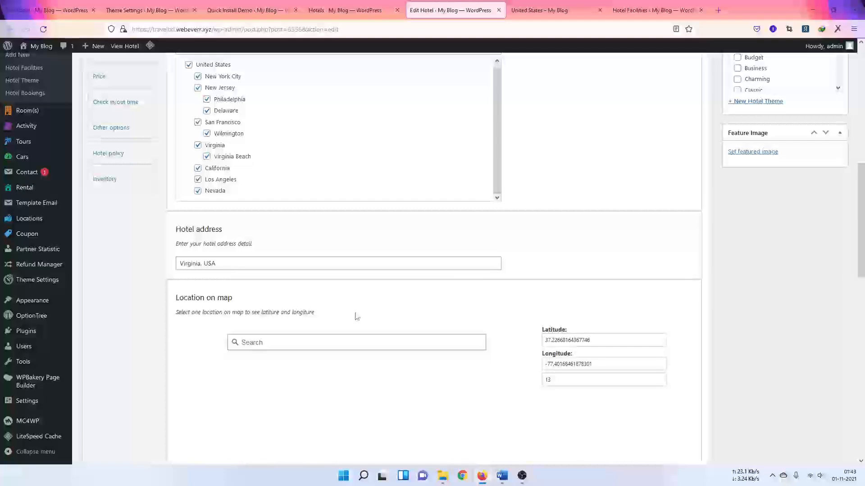
{"action": "scroll", "coordinate": [354, 315], "scroll_direction": "up", "scroll_amount": 3}
Step: Review the hotel detail settings for featured status, logo and accepted cards, and keep Layout 1 as the single hotel layout
{"action": "left_click", "coordinate": [112, 163]}
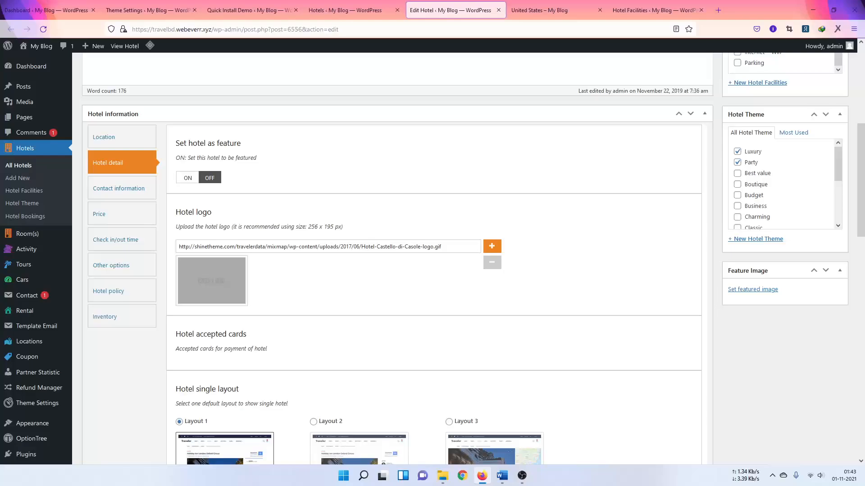
{"action": "key", "text": "alt+Tab"}
{"action": "scroll", "coordinate": [398, 317], "scroll_direction": "down", "scroll_amount": 3}
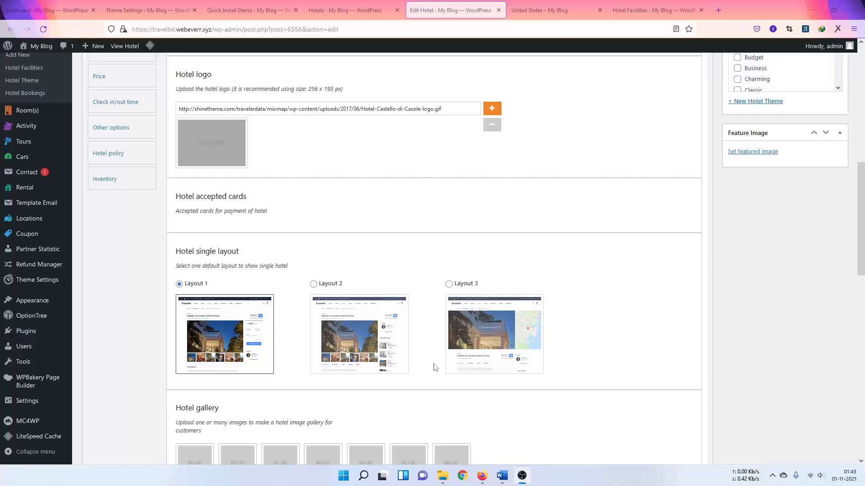
{"action": "left_click", "coordinate": [382, 344]}
{"action": "left_click", "coordinate": [244, 329]}
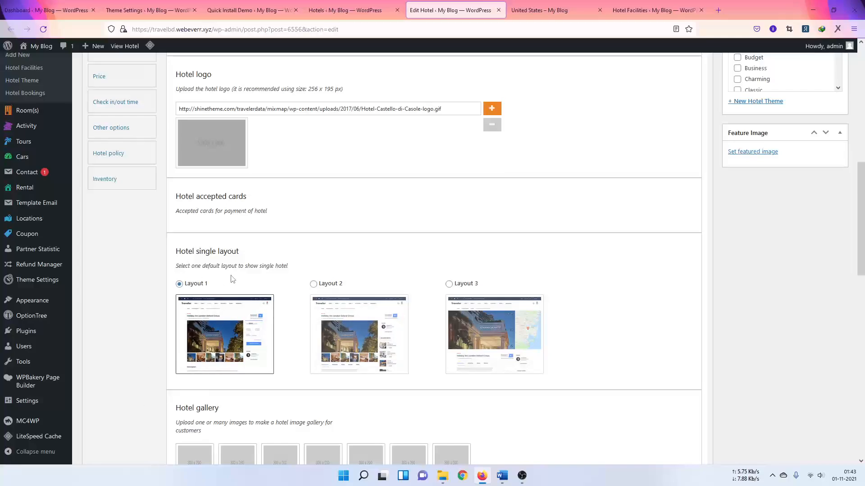
{"action": "scroll", "coordinate": [231, 279], "scroll_direction": "up", "scroll_amount": 2}
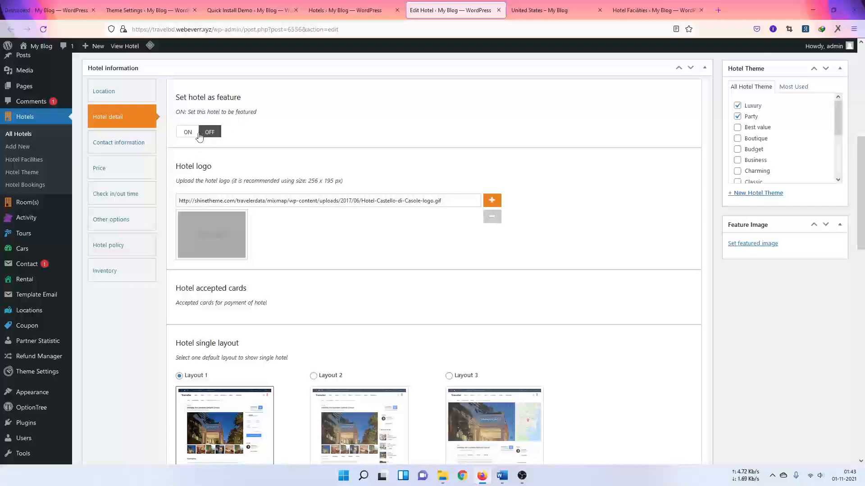
Step: Examine the hotel's gallery, video URL, rating standard, excerpt, discussion and comments, dismissing the chat notification
{"action": "scroll", "coordinate": [303, 253], "scroll_direction": "down", "scroll_amount": 7}
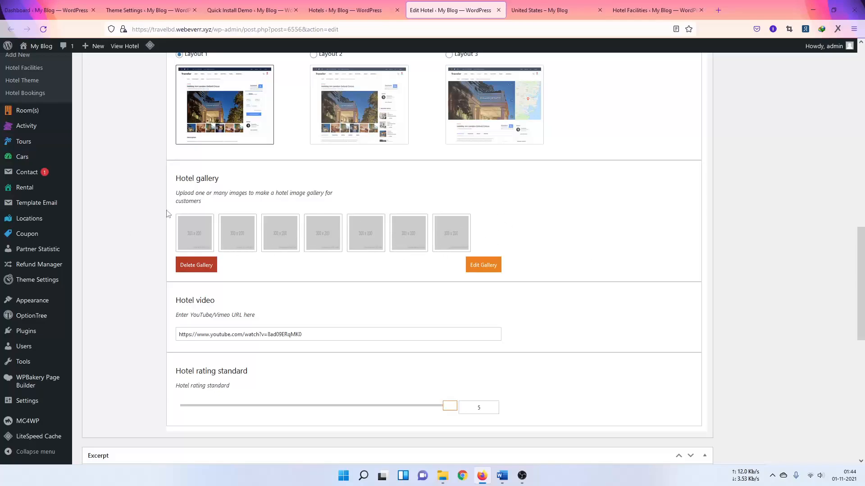
{"action": "scroll", "coordinate": [363, 258], "scroll_direction": "down", "scroll_amount": 3}
{"action": "left_click_drag", "start_coordinate": [303, 243], "coordinate": [143, 251]}
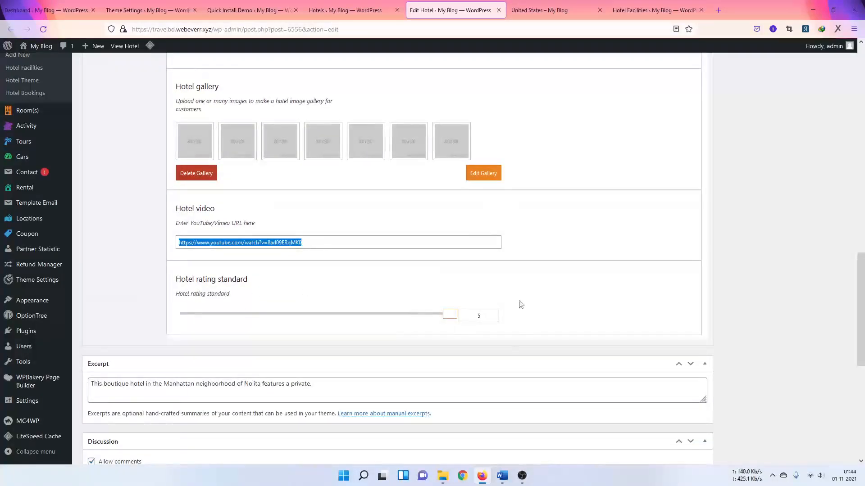
{"action": "scroll", "coordinate": [485, 297], "scroll_direction": "down", "scroll_amount": 3}
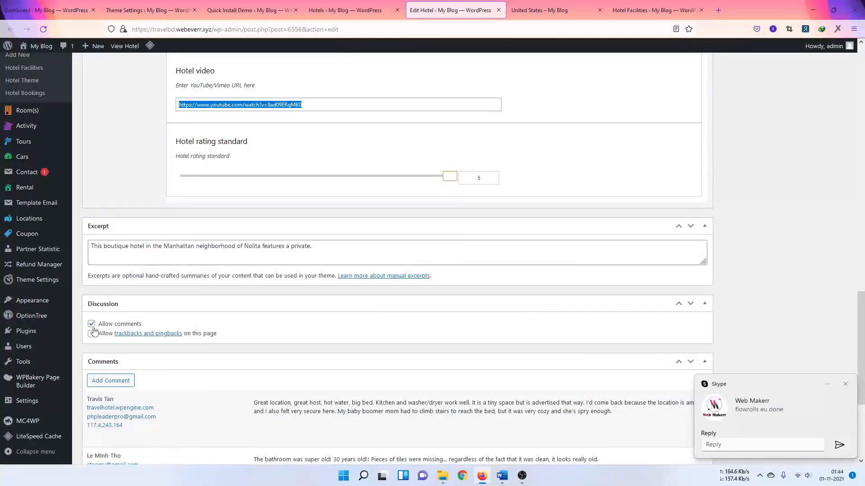
{"action": "left_click", "coordinate": [845, 386]}
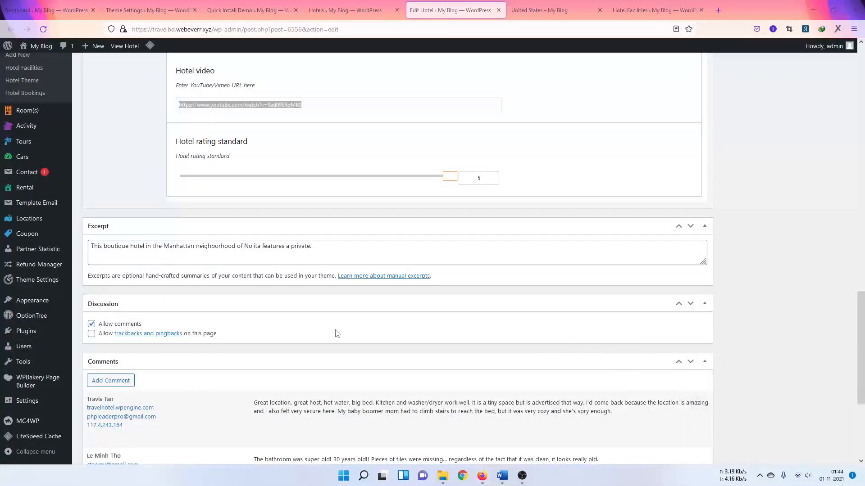
{"action": "scroll", "coordinate": [334, 332], "scroll_direction": "down", "scroll_amount": 3}
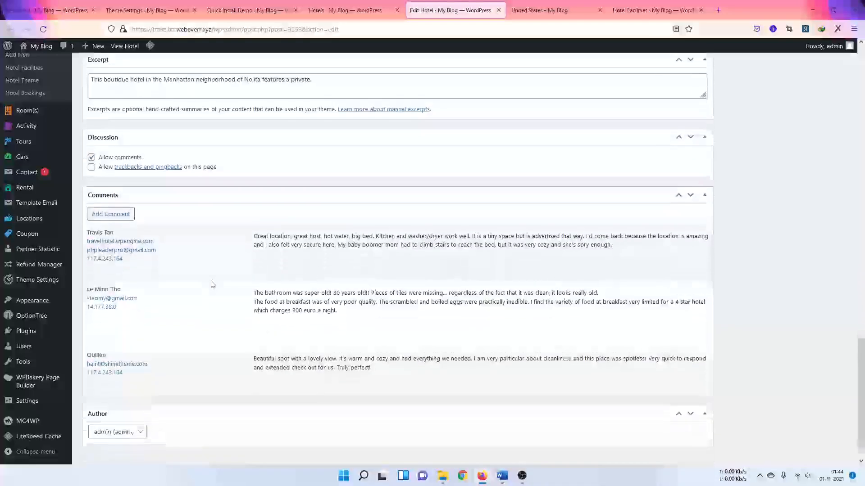
Step: Review the hotel's contact information, including the Contact Info source options, email, website, phone and fax fields, without changing them
{"action": "scroll", "coordinate": [208, 282], "scroll_direction": "up", "scroll_amount": 7}
{"action": "scroll", "coordinate": [205, 280], "scroll_direction": "up", "scroll_amount": 11}
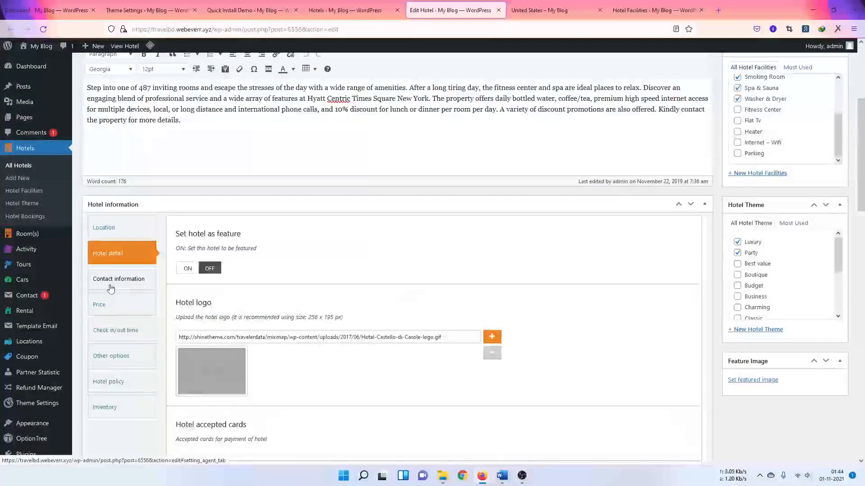
{"action": "left_click", "coordinate": [112, 287]}
{"action": "scroll", "coordinate": [451, 290], "scroll_direction": "down", "scroll_amount": 2}
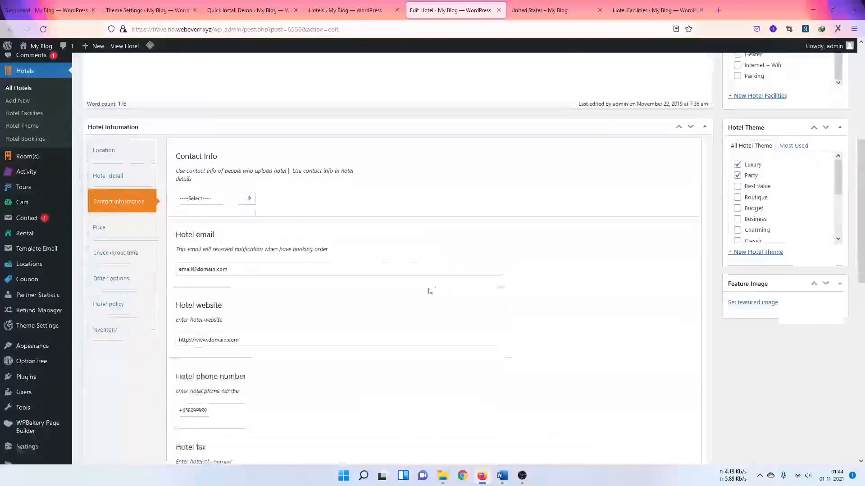
{"action": "left_click", "coordinate": [227, 188]}
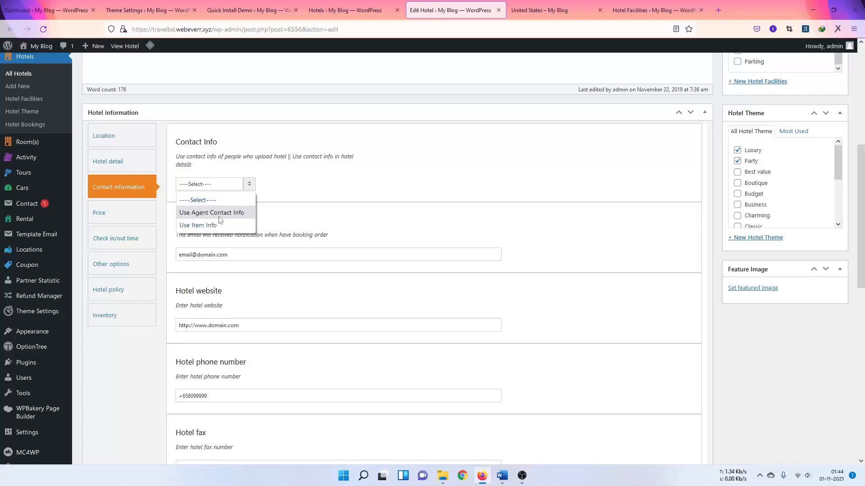
{"action": "left_click", "coordinate": [323, 204]}
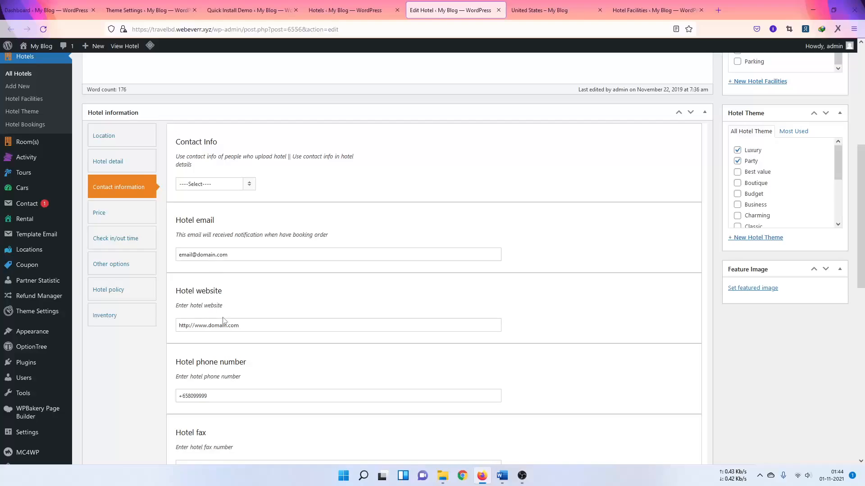
{"action": "scroll", "coordinate": [226, 324], "scroll_direction": "down", "scroll_amount": 3}
{"action": "left_click", "coordinate": [239, 263]}
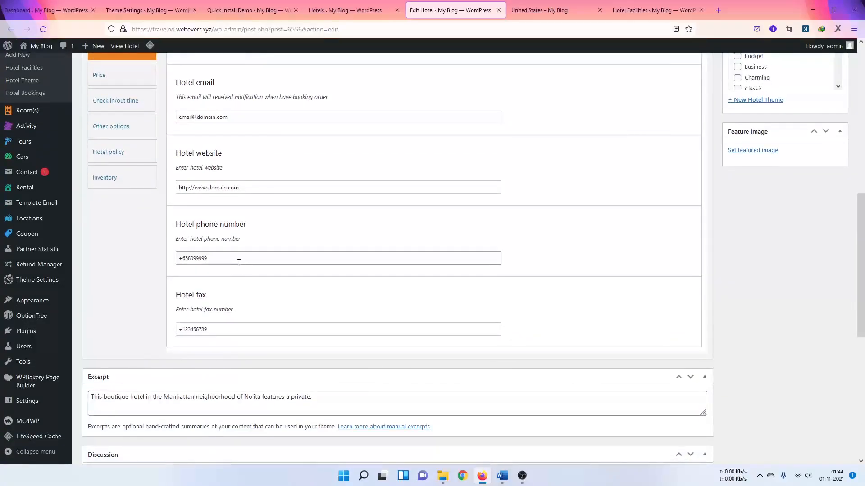
Step: Review the hotel's average price settings and its full day booking, check-in and check-out time settings
{"action": "scroll", "coordinate": [220, 319], "scroll_direction": "up", "scroll_amount": 3}
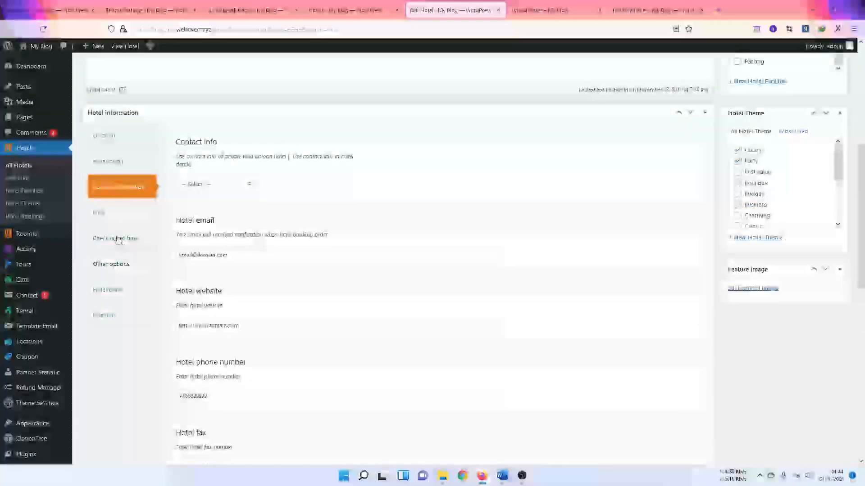
{"action": "left_click", "coordinate": [114, 210]}
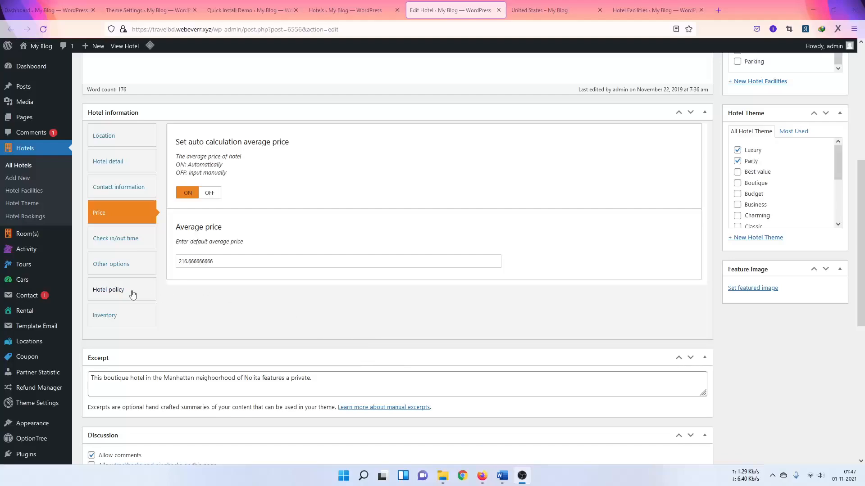
{"action": "left_click", "coordinate": [110, 240]}
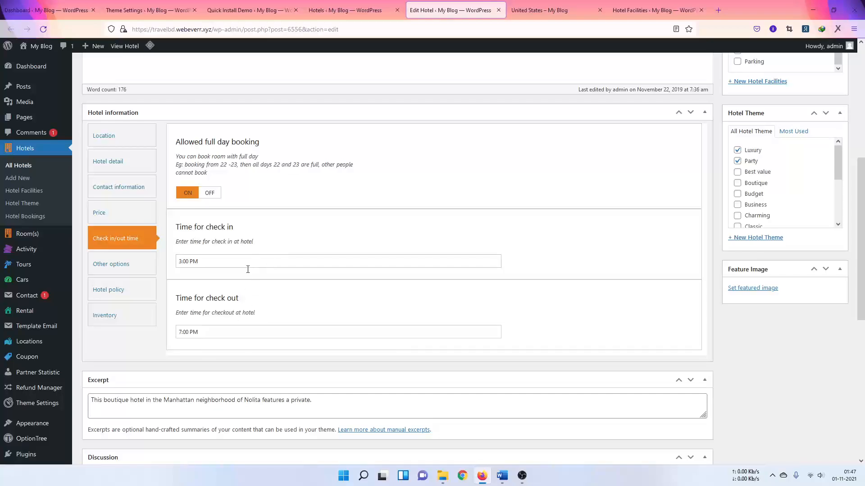
Step: In the hotel's other options, set the minimum days to book before arrival to 1, trying book before number of day at 1 and resetting it
{"action": "left_click", "coordinate": [148, 268]}
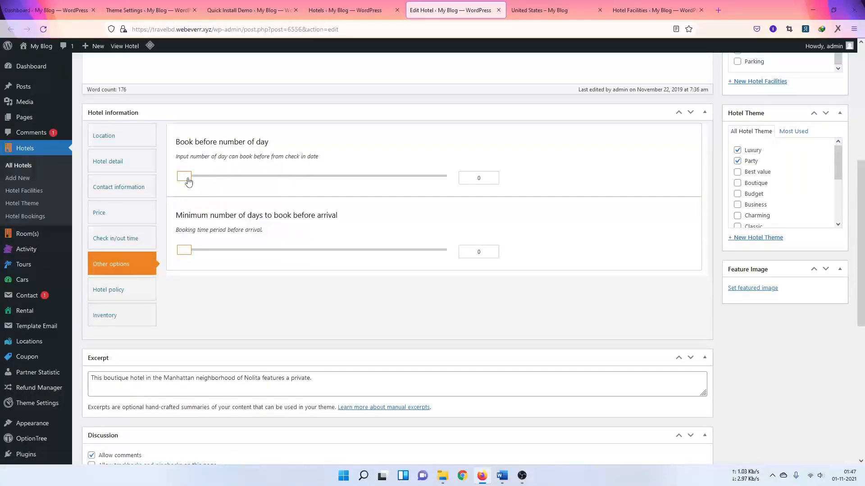
{"action": "left_click_drag", "start_coordinate": [184, 178], "coordinate": [192, 178]}
{"action": "left_click_drag", "start_coordinate": [187, 250], "coordinate": [193, 251]}
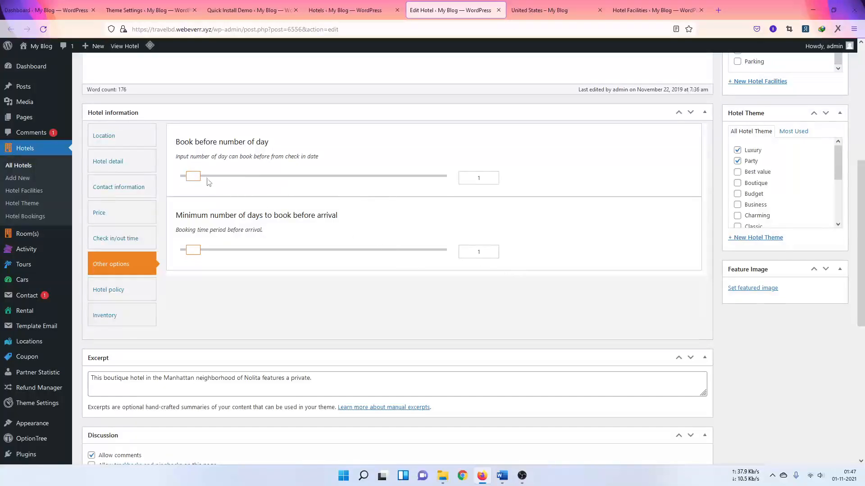
{"action": "left_click_drag", "start_coordinate": [193, 176], "coordinate": [176, 185]}
Step: Review the hotel policy entries and the inventory calendar's daily availability and prices for each room
{"action": "left_click", "coordinate": [101, 290]}
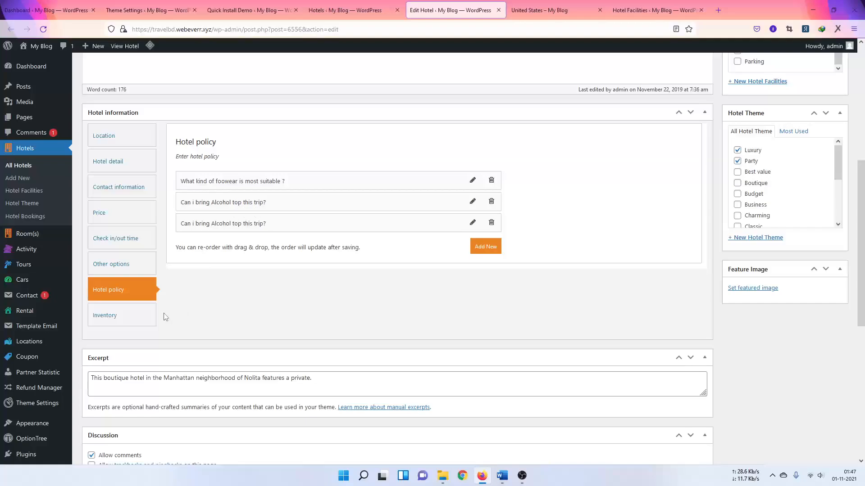
{"action": "left_click", "coordinate": [119, 316]}
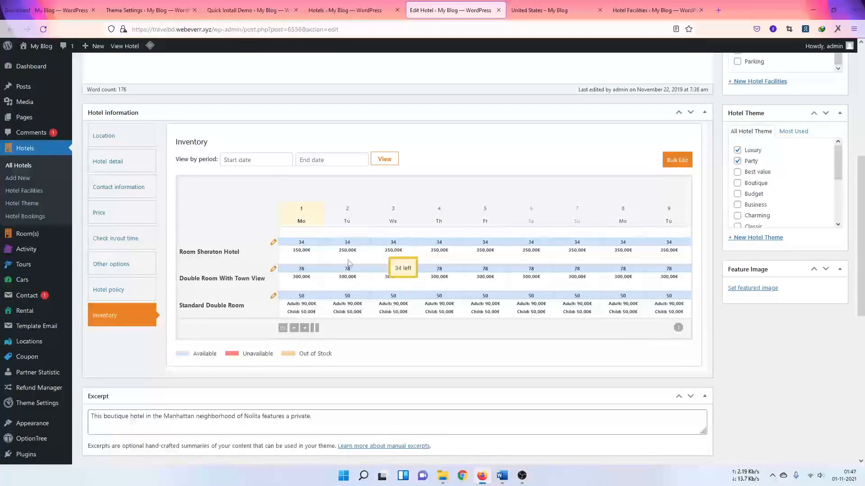
{"action": "scroll", "coordinate": [333, 253], "scroll_direction": "down", "scroll_amount": 2}
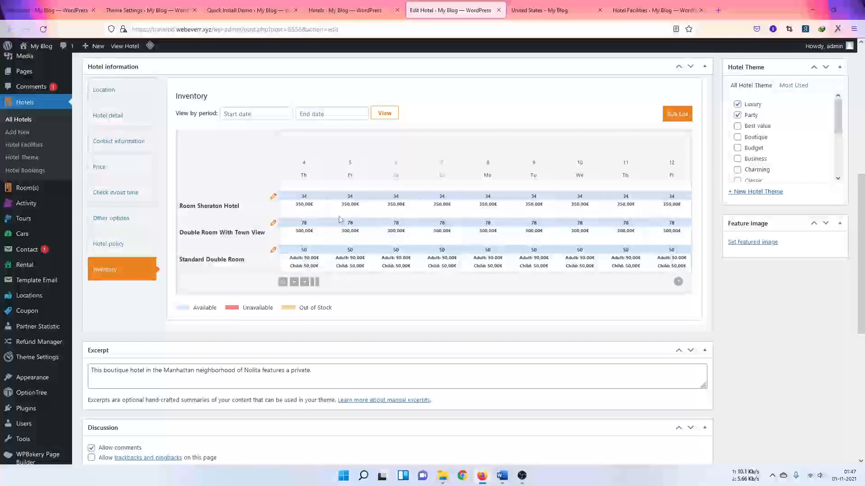
{"action": "scroll", "coordinate": [340, 219], "scroll_direction": "up", "scroll_amount": 2}
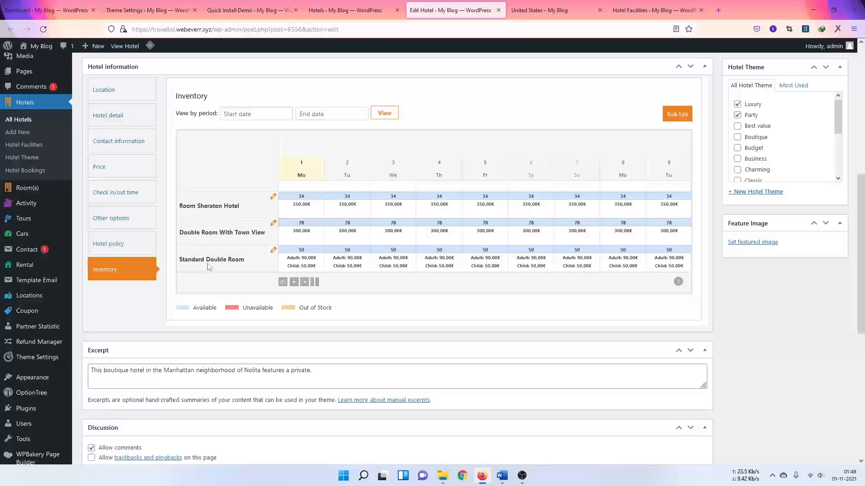
{"action": "scroll", "coordinate": [494, 216], "scroll_direction": "down", "scroll_amount": 7}
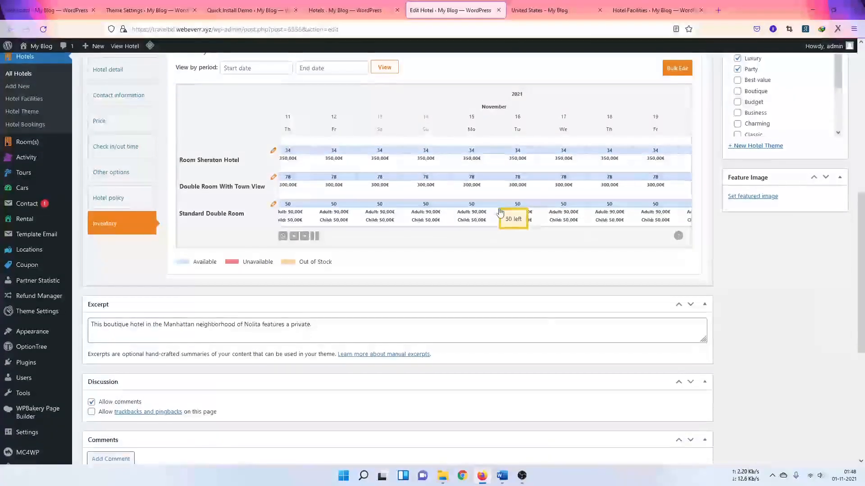
{"action": "scroll", "coordinate": [500, 212], "scroll_direction": "up", "scroll_amount": 7}
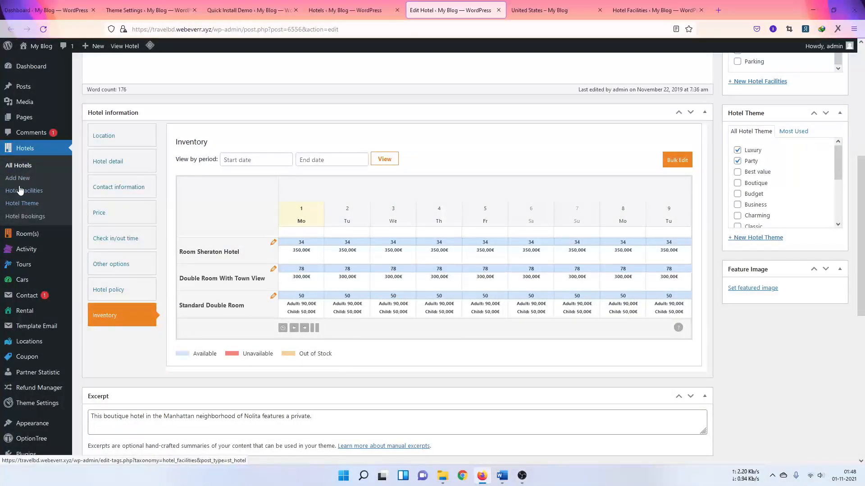
{"action": "mouse_move", "coordinate": [21, 242]}
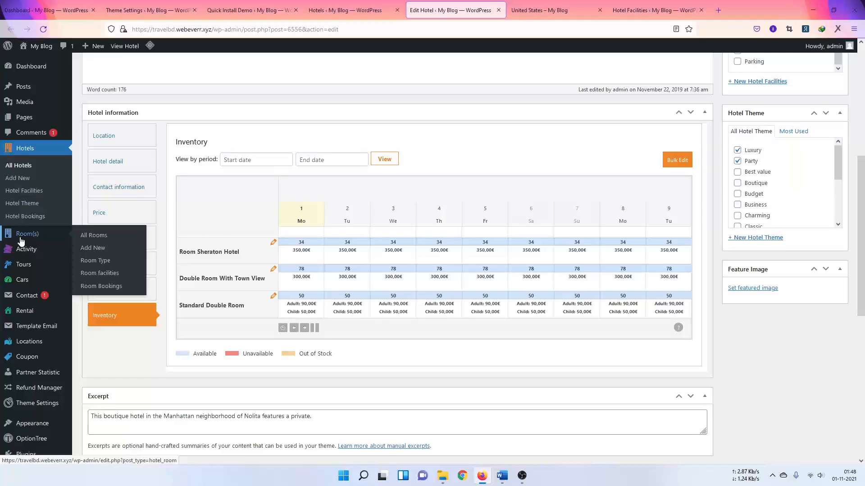
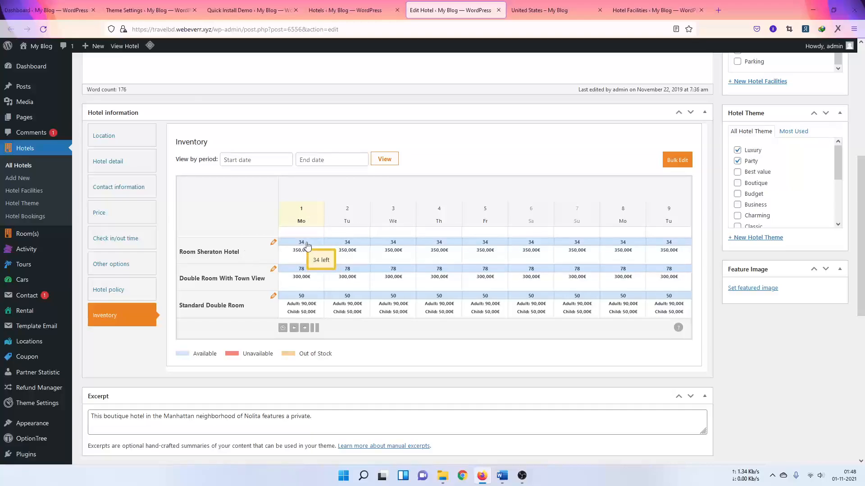
{"action": "mouse_move", "coordinate": [350, 244]}
{"action": "mouse_move", "coordinate": [400, 247]}
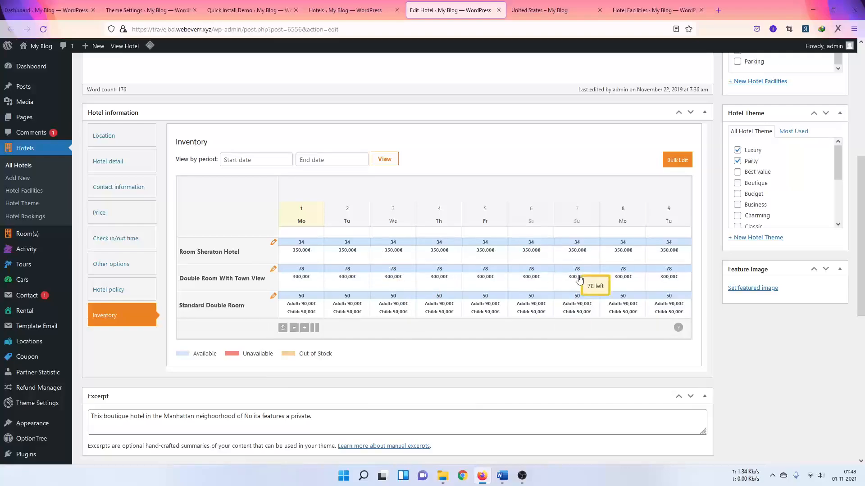
{"action": "mouse_move", "coordinate": [447, 301]}
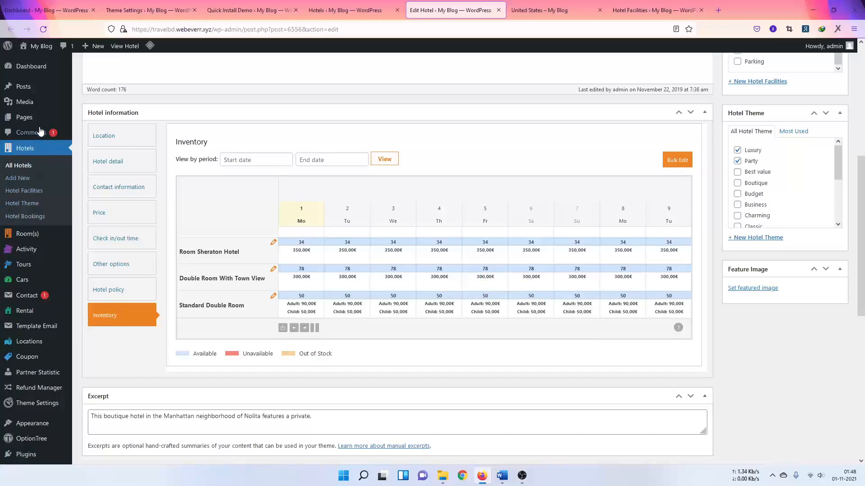
Step: Open the list of all rooms in a new tab, open Room Sheraton Hotel for editing and dismiss the page builder welcome tip
{"action": "mouse_move", "coordinate": [35, 239]}
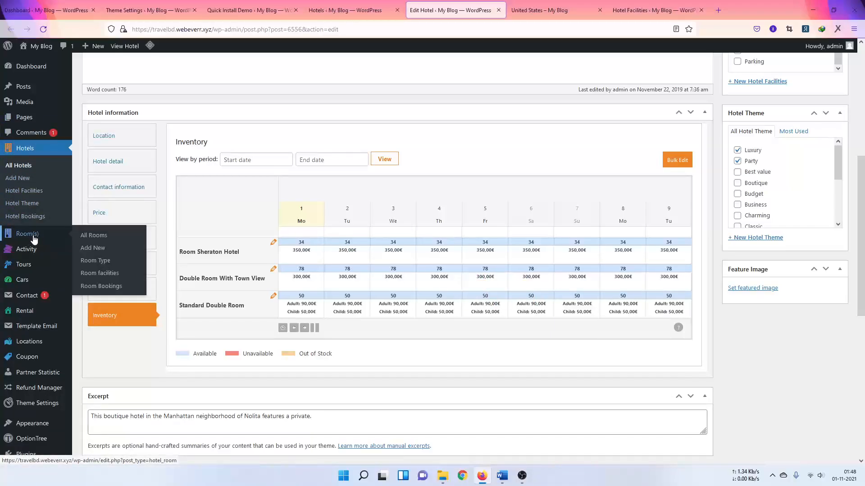
{"action": "middle_click", "coordinate": [90, 239]}
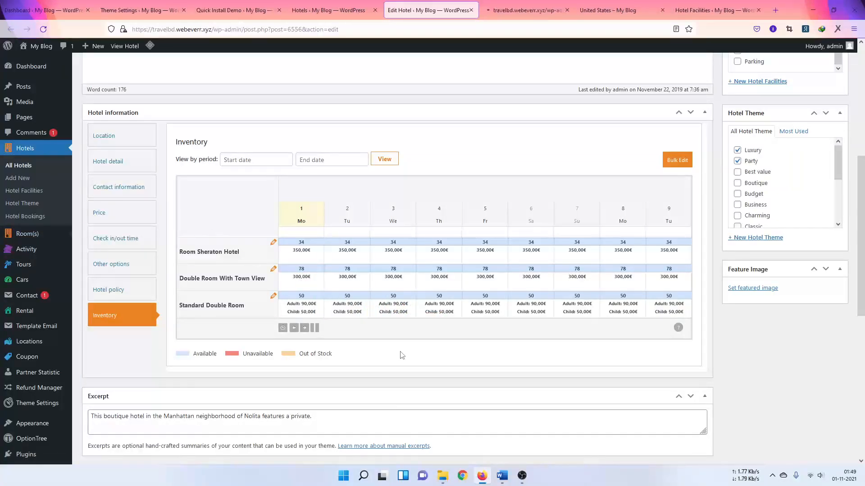
{"action": "left_click", "coordinate": [525, 9]}
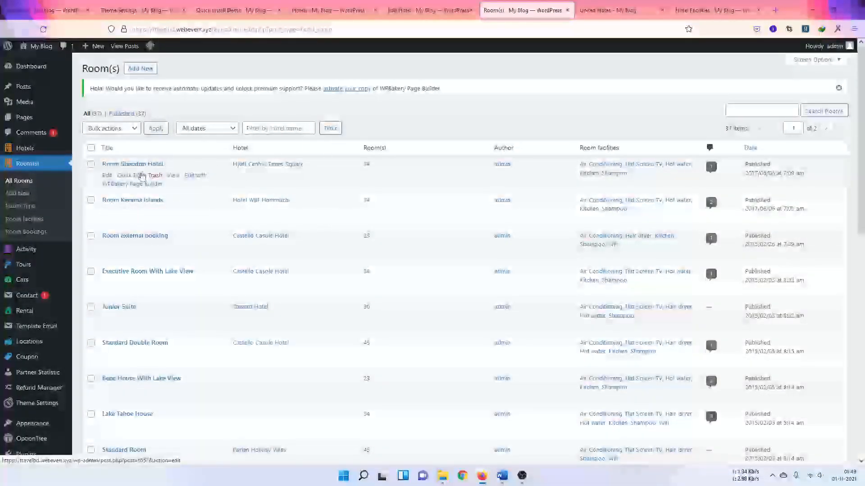
{"action": "left_click", "coordinate": [106, 176]}
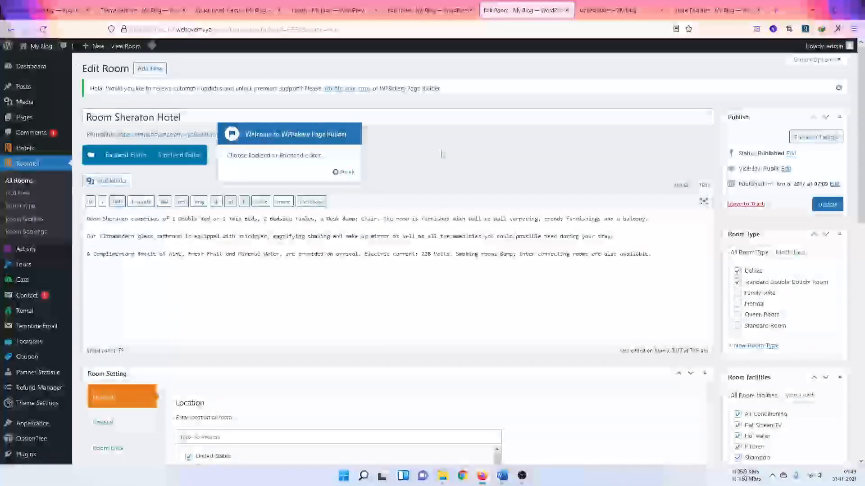
{"action": "left_click", "coordinate": [207, 113]}
{"action": "left_click", "coordinate": [347, 173]}
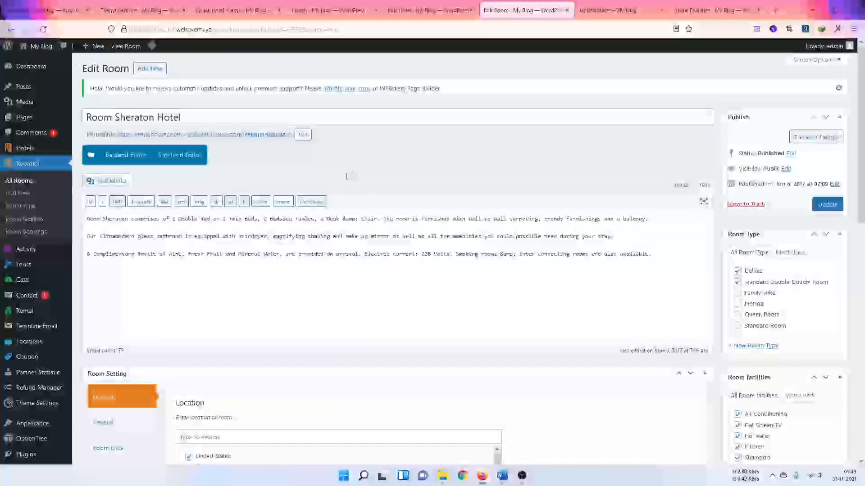
Step: Review the room's title, description, room types, room facilities, and location and address settings
{"action": "left_click_drag", "start_coordinate": [190, 119], "coordinate": [88, 131]}
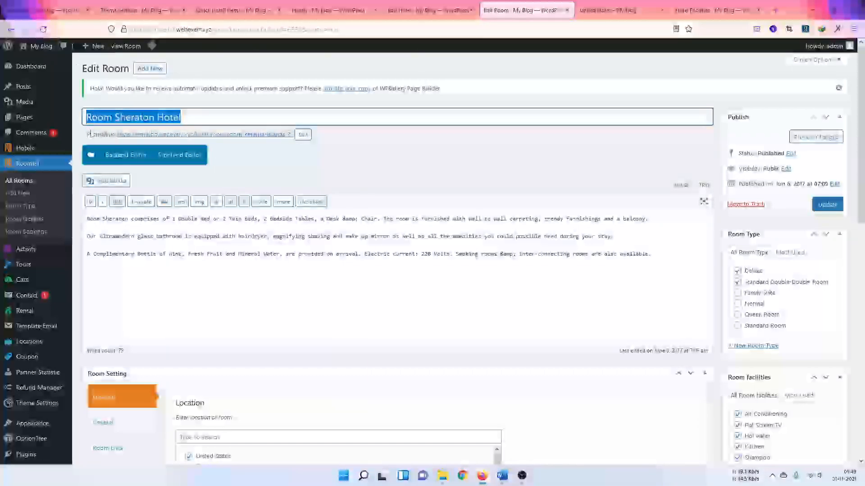
{"action": "left_click", "coordinate": [272, 160]}
{"action": "scroll", "coordinate": [493, 233], "scroll_direction": "down", "scroll_amount": 3}
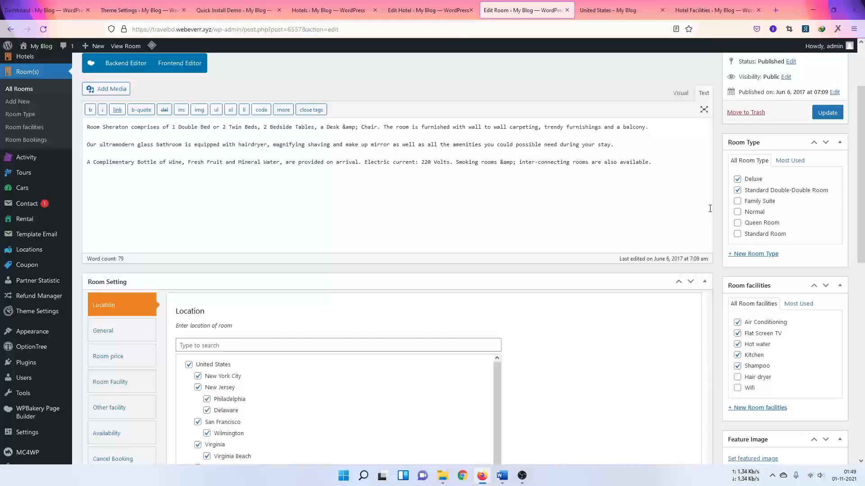
{"action": "scroll", "coordinate": [755, 214], "scroll_direction": "down", "scroll_amount": 2}
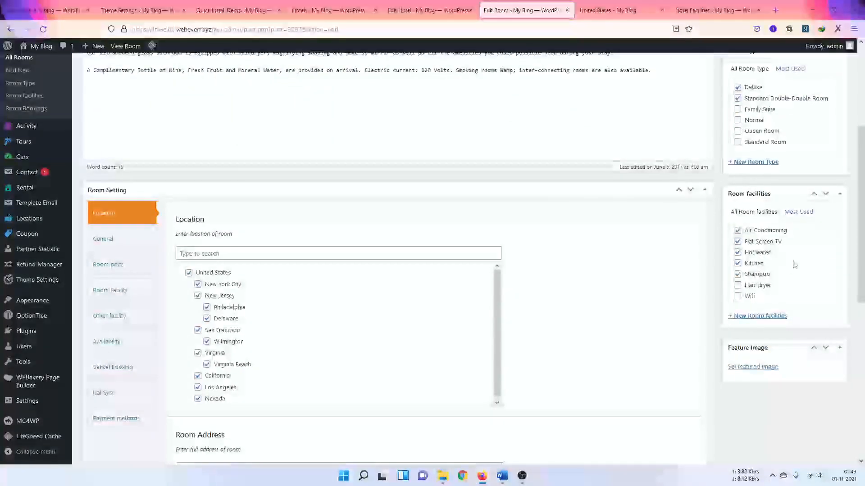
{"action": "scroll", "coordinate": [784, 259], "scroll_direction": "up", "scroll_amount": 1}
{"action": "scroll", "coordinate": [784, 259], "scroll_direction": "up", "scroll_amount": 2}
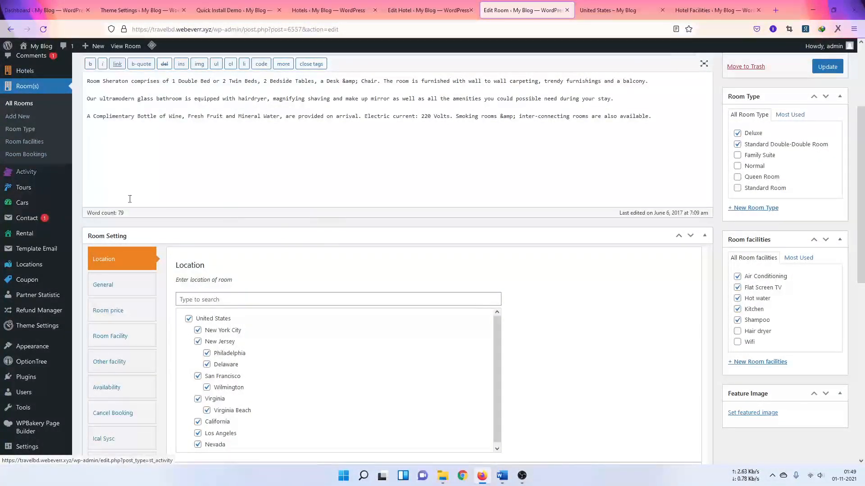
{"action": "scroll", "coordinate": [150, 178], "scroll_direction": "down", "scroll_amount": 2}
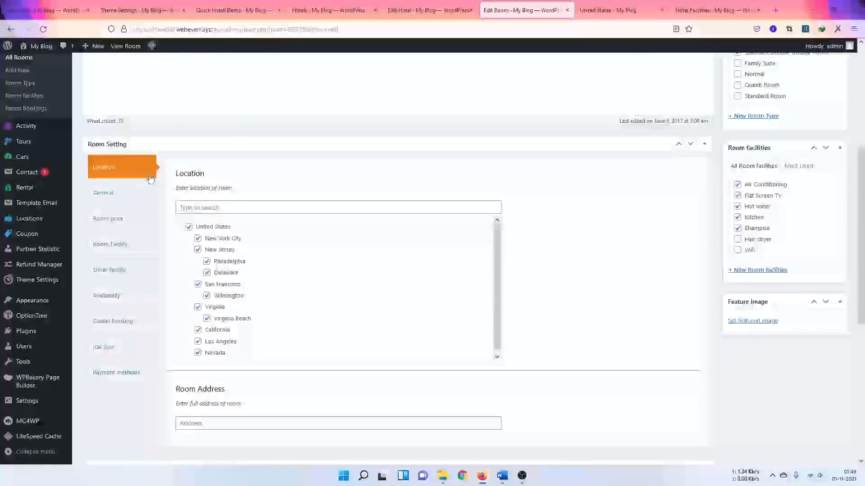
Step: Examine the room's general settings, opening the hotel assignment search and keeping Hyatt Centric Times Square selected
{"action": "left_click", "coordinate": [119, 193]}
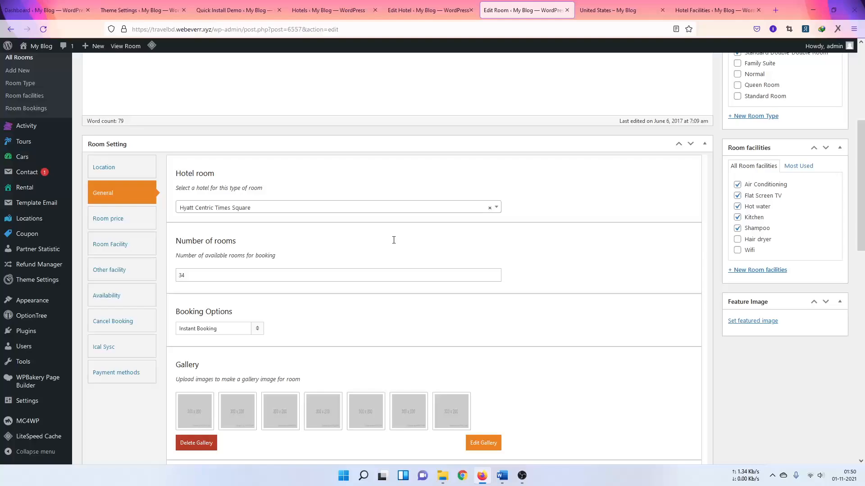
{"action": "left_click", "coordinate": [423, 213]}
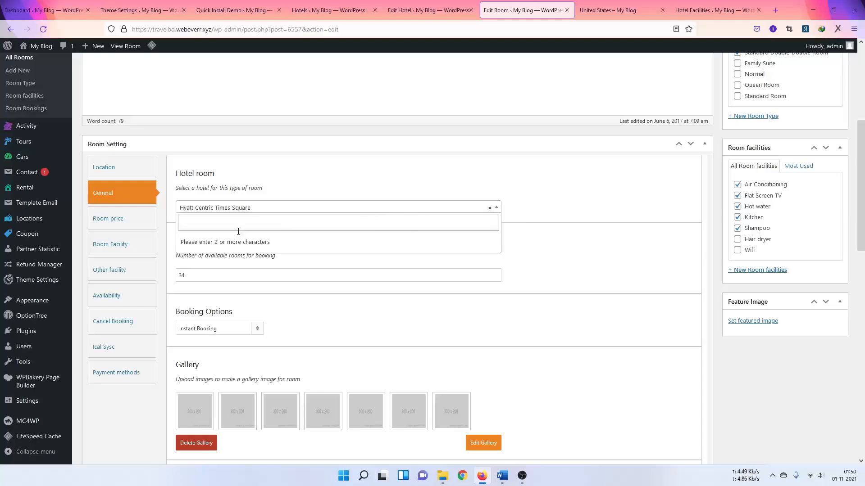
{"action": "left_click", "coordinate": [276, 207]}
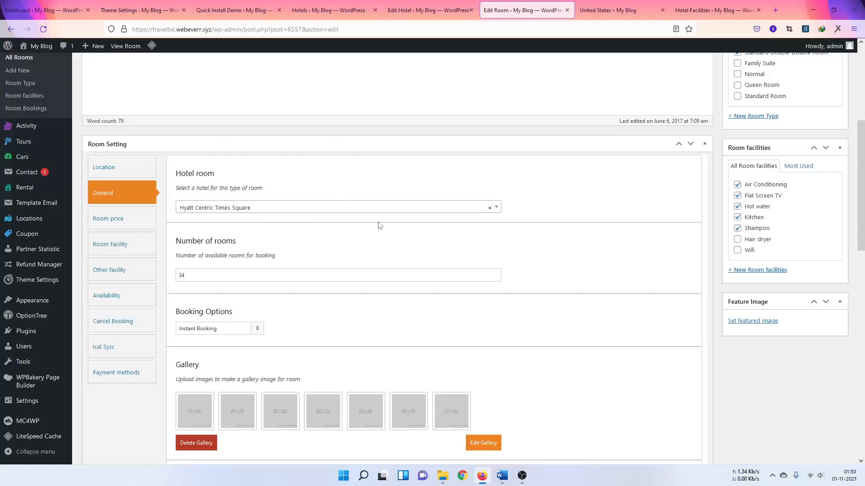
{"action": "scroll", "coordinate": [630, 295], "scroll_direction": "up", "scroll_amount": 2}
{"action": "scroll", "coordinate": [558, 317], "scroll_direction": "up", "scroll_amount": 2}
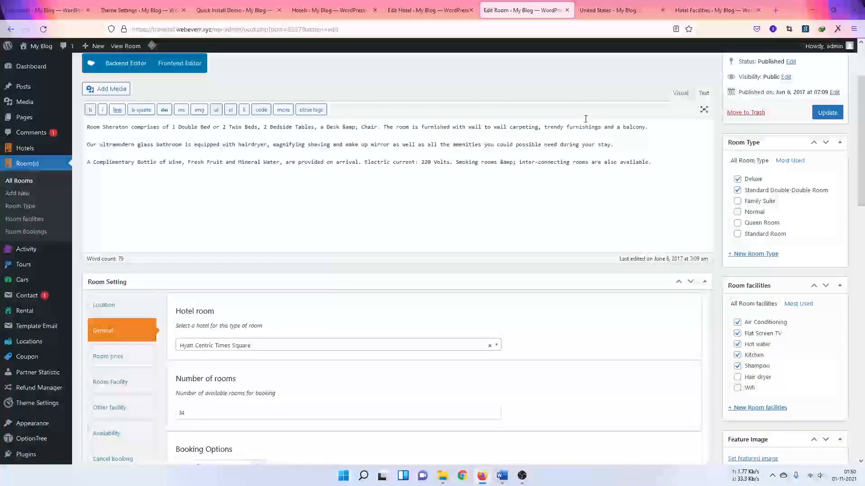
Step: Review the room's number of rooms, booking options, gallery, room layouts, and adult and children name requirement settings
{"action": "scroll", "coordinate": [668, 303], "scroll_direction": "down", "scroll_amount": 3}
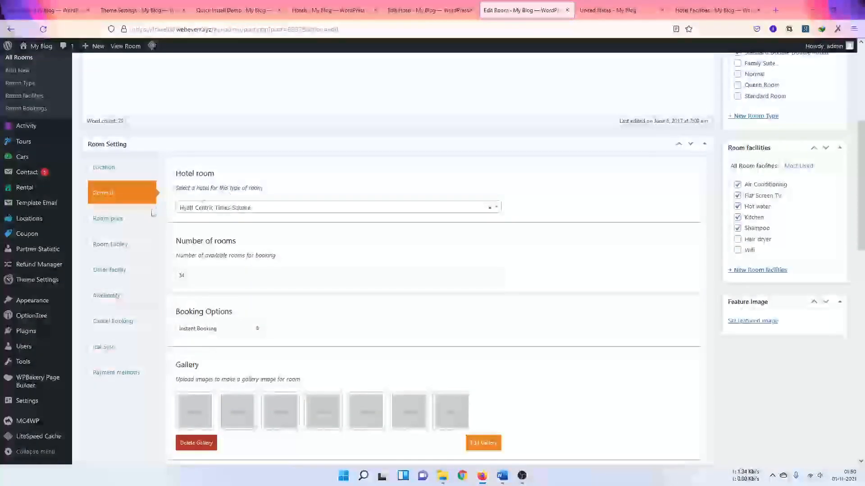
{"action": "scroll", "coordinate": [153, 213], "scroll_direction": "down", "scroll_amount": 2}
{"action": "left_click_drag", "start_coordinate": [198, 186], "coordinate": [176, 188]}
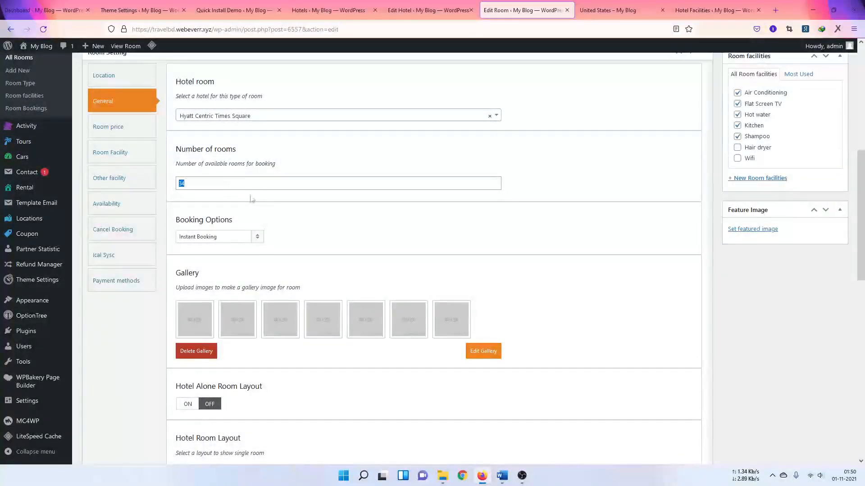
{"action": "scroll", "coordinate": [333, 263], "scroll_direction": "down", "scroll_amount": 2}
{"action": "scroll", "coordinate": [315, 247], "scroll_direction": "down", "scroll_amount": 3}
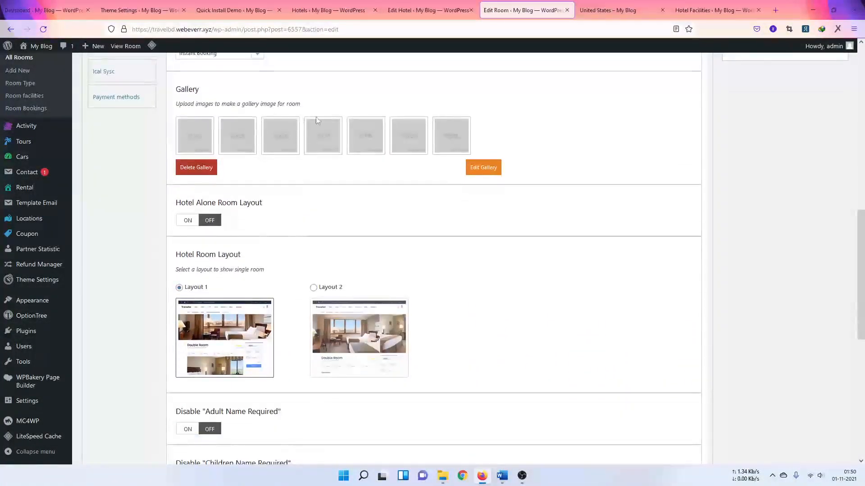
{"action": "scroll", "coordinate": [219, 225], "scroll_direction": "down", "scroll_amount": 1}
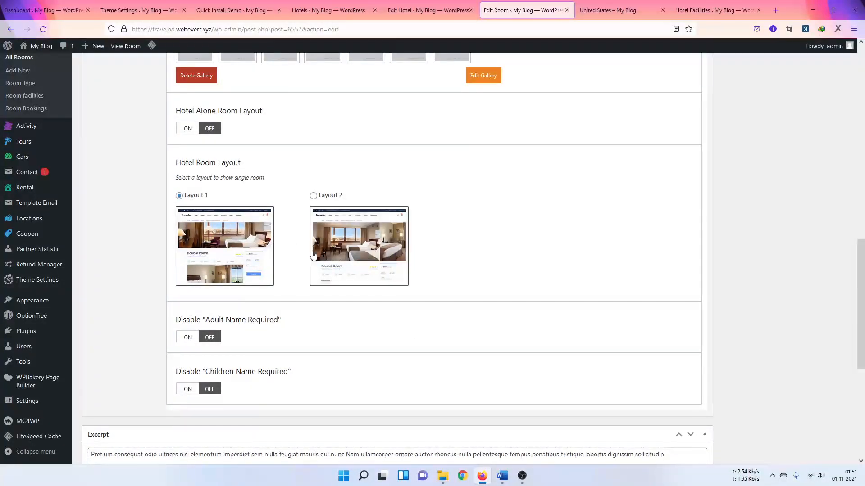
{"action": "scroll", "coordinate": [311, 234], "scroll_direction": "down", "scroll_amount": 1}
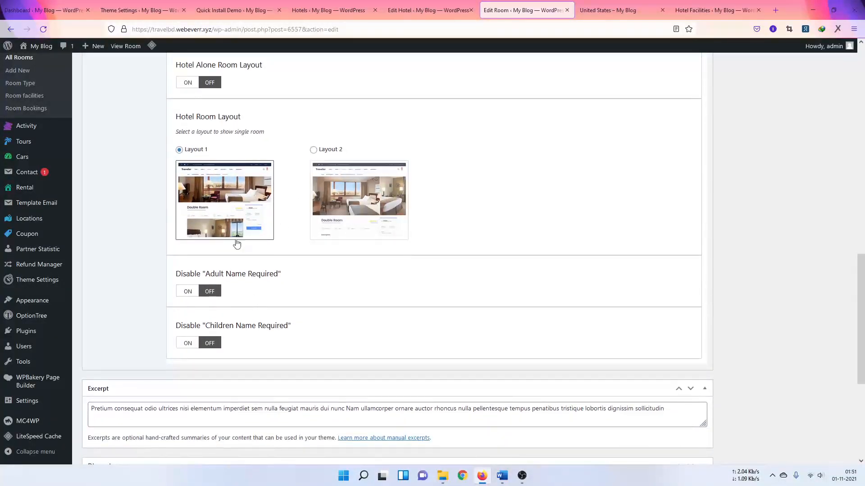
{"action": "scroll", "coordinate": [252, 239], "scroll_direction": "up", "scroll_amount": 10}
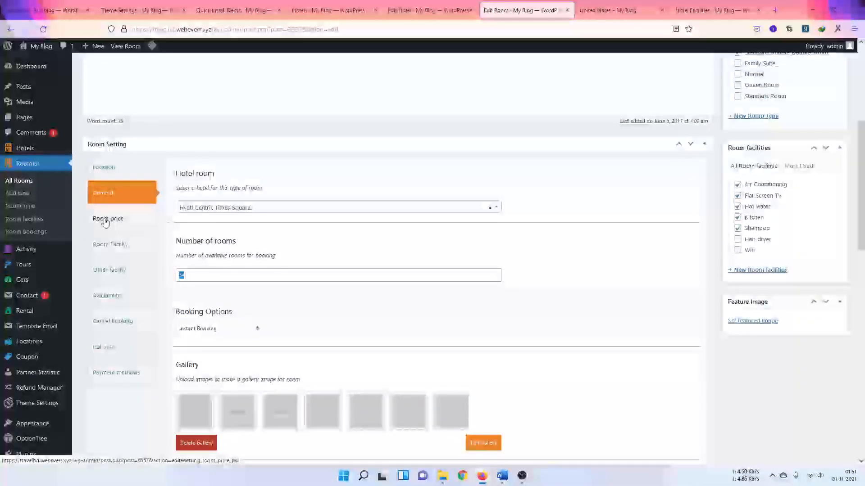
Step: Open the room's price settings and examine the title, day range and discount of the Package 3 - 5 days discount
{"action": "left_click", "coordinate": [95, 222]}
{"action": "scroll", "coordinate": [331, 270], "scroll_direction": "down", "scroll_amount": 2}
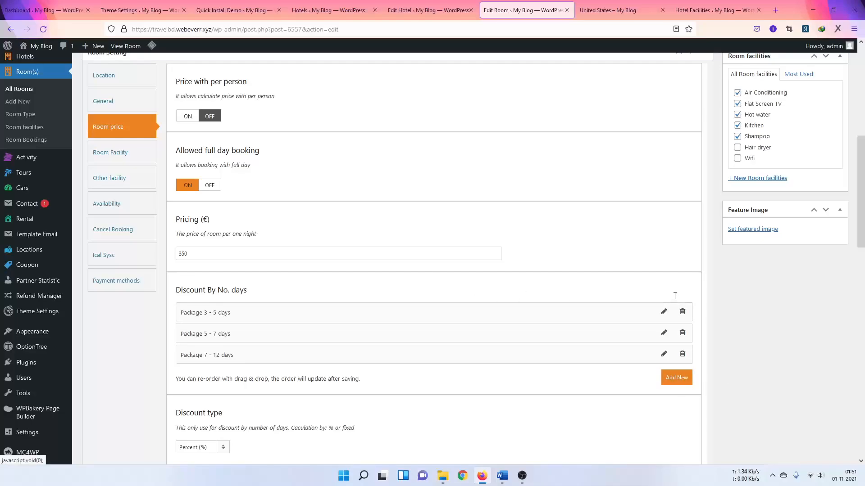
{"action": "left_click", "coordinate": [663, 311]}
{"action": "scroll", "coordinate": [536, 247], "scroll_direction": "down", "scroll_amount": 4}
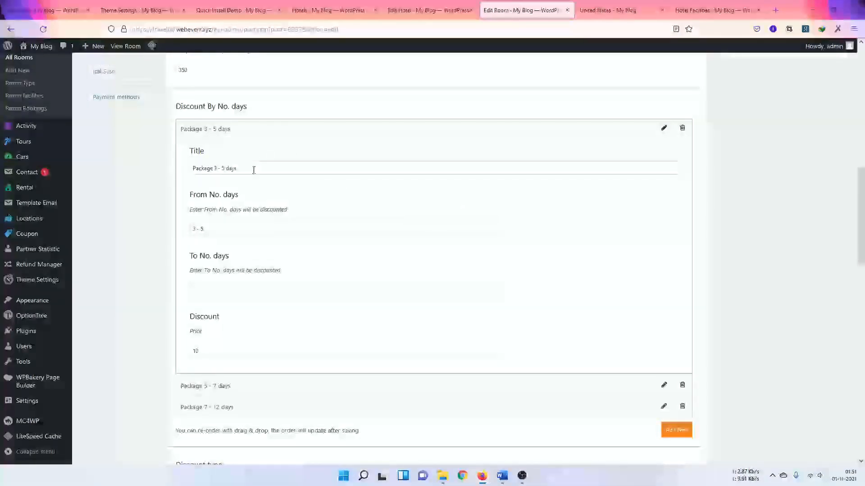
{"action": "left_click_drag", "start_coordinate": [238, 168], "coordinate": [188, 177]}
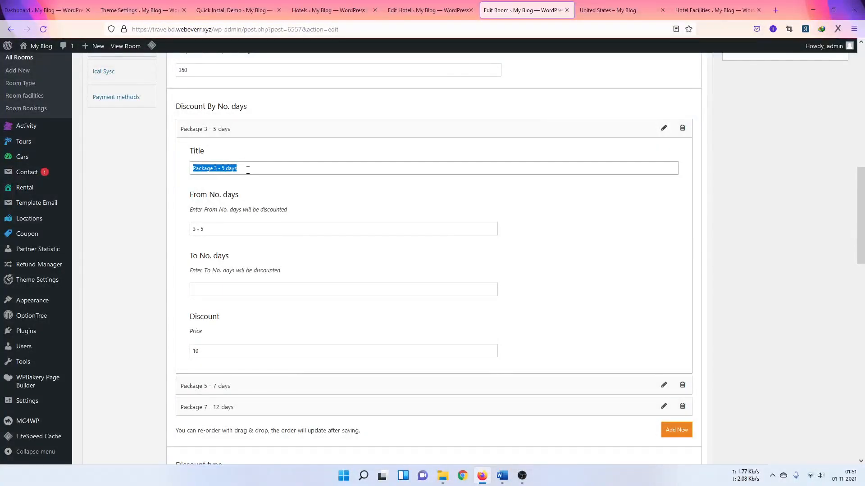
{"action": "left_click", "coordinate": [251, 184]}
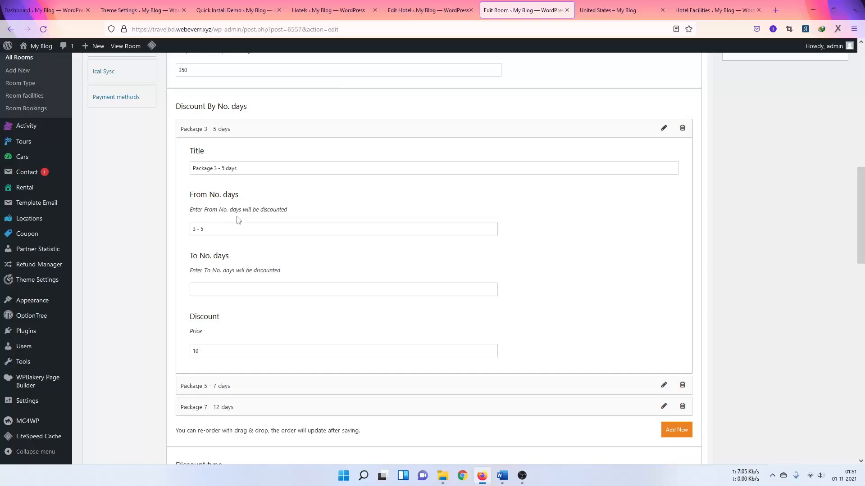
{"action": "left_click", "coordinate": [215, 229]}
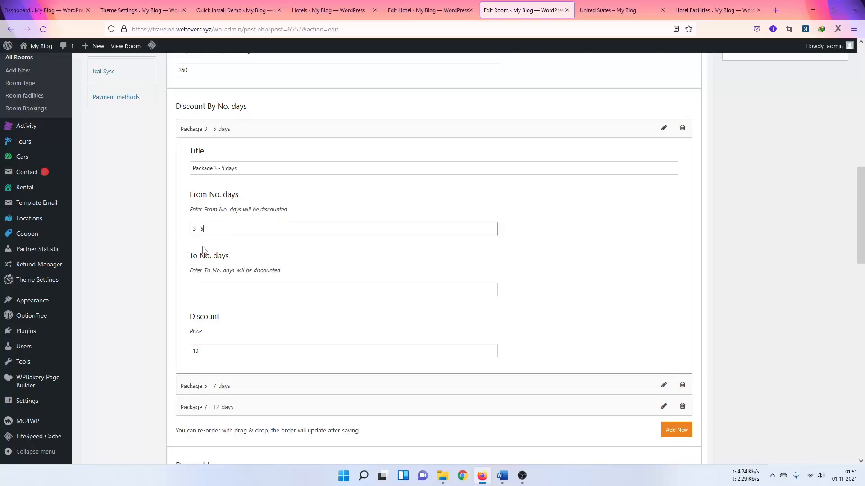
{"action": "double_click", "coordinate": [206, 351]}
{"action": "scroll", "coordinate": [599, 284], "scroll_direction": "down", "scroll_amount": 2}
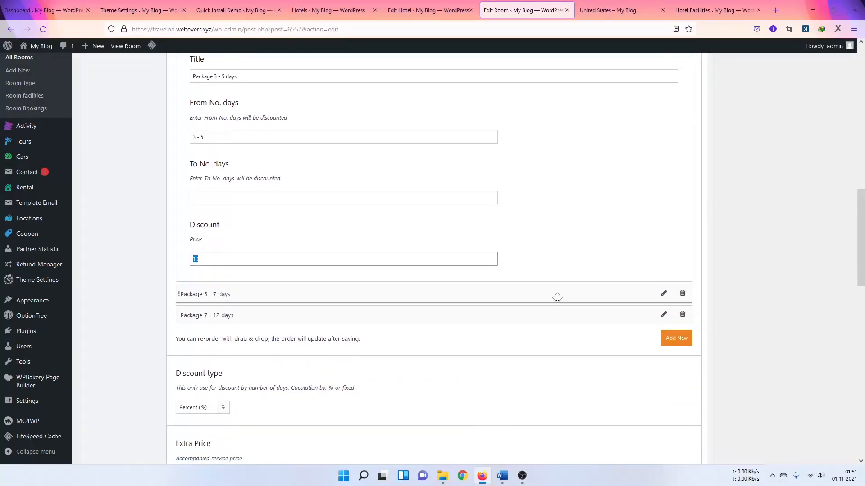
Step: Expand the Package 5 - 7 days discount and compare its day range and discount with the room's nightly price
{"action": "left_click", "coordinate": [663, 295]}
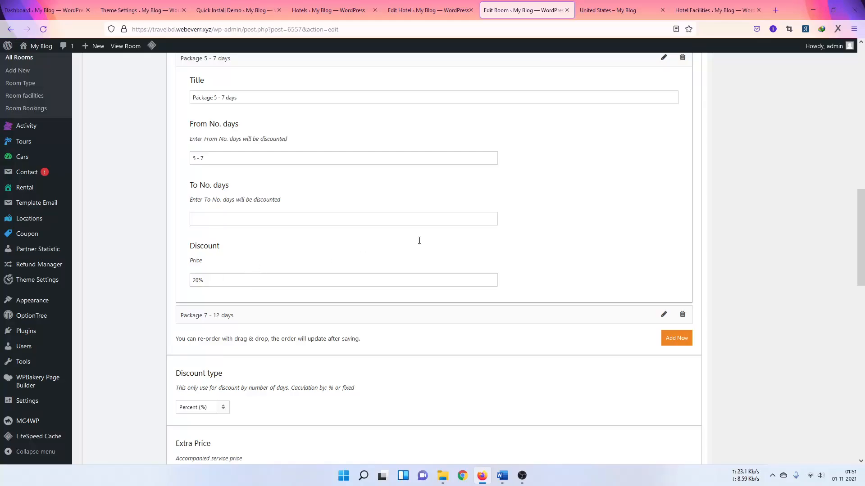
{"action": "scroll", "coordinate": [419, 239], "scroll_direction": "up", "scroll_amount": 6}
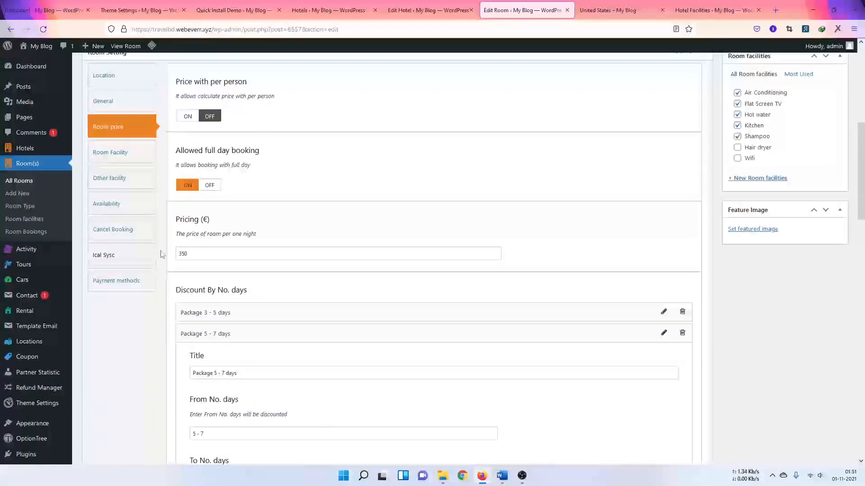
{"action": "scroll", "coordinate": [326, 292], "scroll_direction": "down", "scroll_amount": 2}
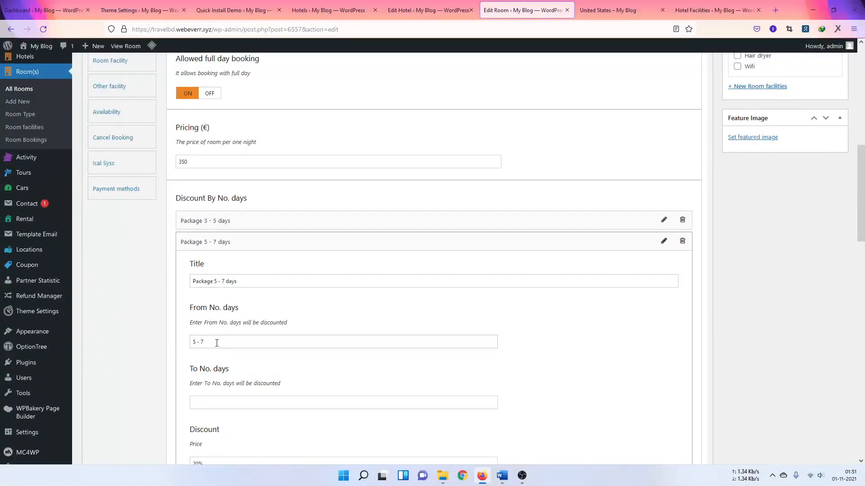
{"action": "scroll", "coordinate": [220, 340], "scroll_direction": "down", "scroll_amount": 3}
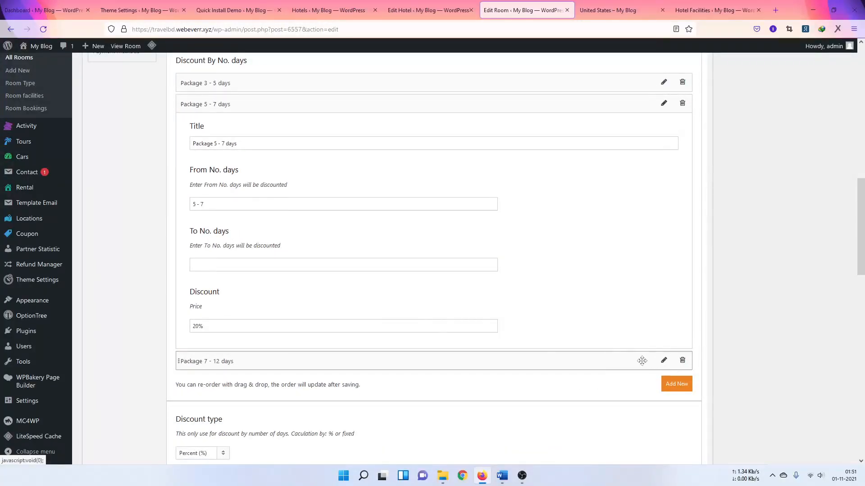
{"action": "scroll", "coordinate": [423, 288], "scroll_direction": "up", "scroll_amount": 4}
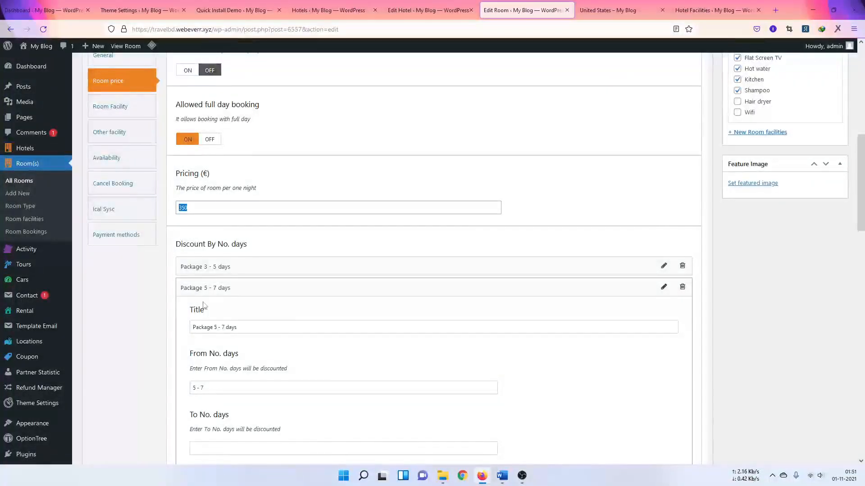
{"action": "scroll", "coordinate": [200, 209], "scroll_direction": "down", "scroll_amount": 4}
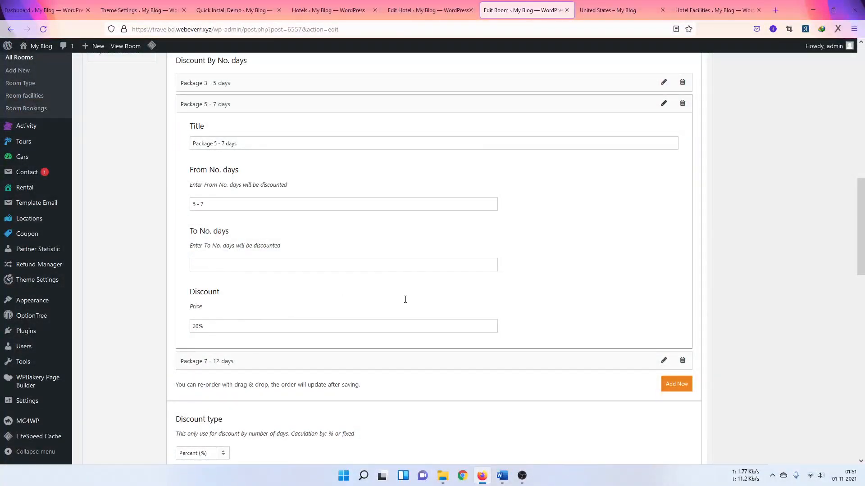
Step: Expand the Package 7 - 12 days discount and examine its day range and discount value
{"action": "left_click", "coordinate": [663, 360]}
{"action": "scroll", "coordinate": [471, 246], "scroll_direction": "down", "scroll_amount": 6}
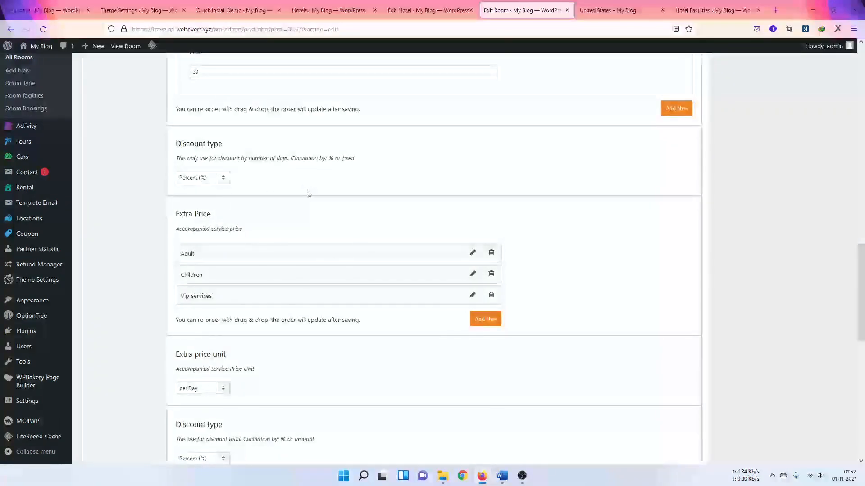
{"action": "scroll", "coordinate": [208, 268], "scroll_direction": "up", "scroll_amount": 2}
{"action": "scroll", "coordinate": [207, 269], "scroll_direction": "up", "scroll_amount": 3}
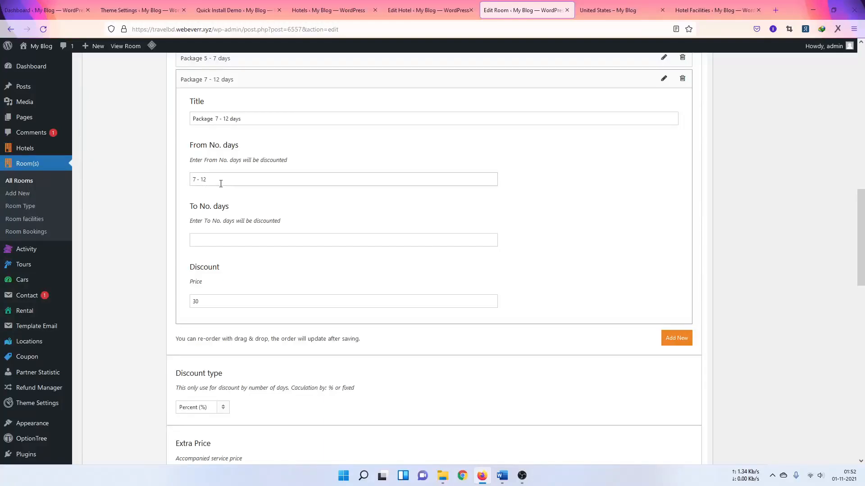
{"action": "left_click_drag", "start_coordinate": [221, 184], "coordinate": [189, 186]}
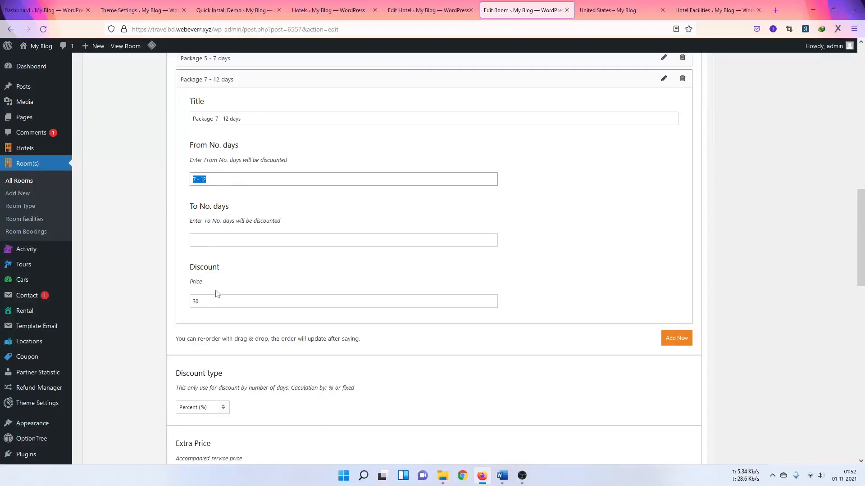
{"action": "left_click_drag", "start_coordinate": [251, 304], "coordinate": [158, 283]}
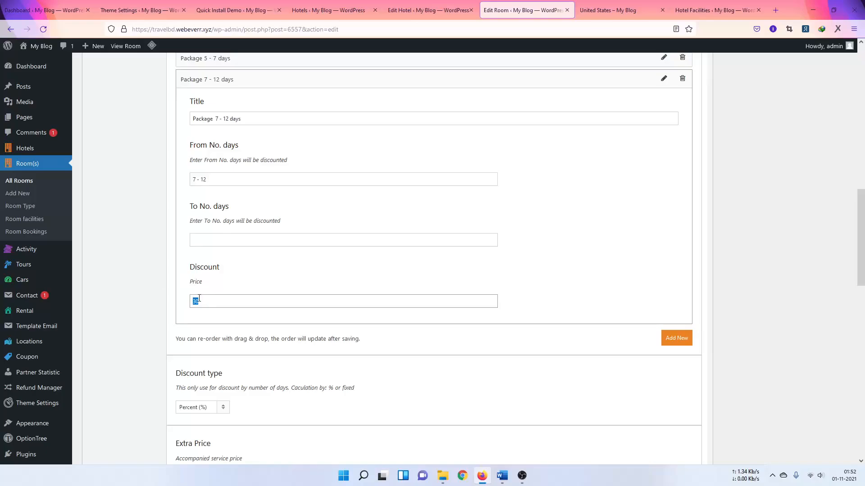
{"action": "scroll", "coordinate": [188, 171], "scroll_direction": "up", "scroll_amount": 4}
{"action": "scroll", "coordinate": [209, 221], "scroll_direction": "down", "scroll_amount": 6}
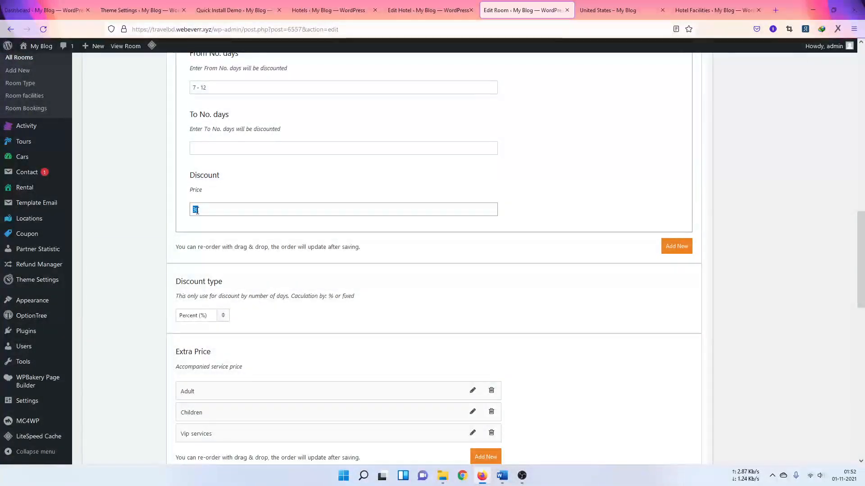
Step: Expand the Adult, Children and Vip services extra price items and examine their maximum number, price and required settings
{"action": "scroll", "coordinate": [338, 313], "scroll_direction": "down", "scroll_amount": 4}
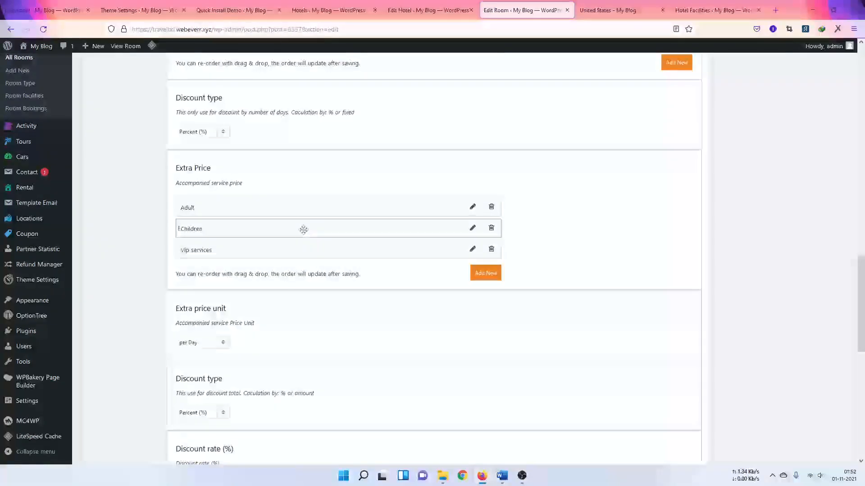
{"action": "left_click", "coordinate": [473, 207]}
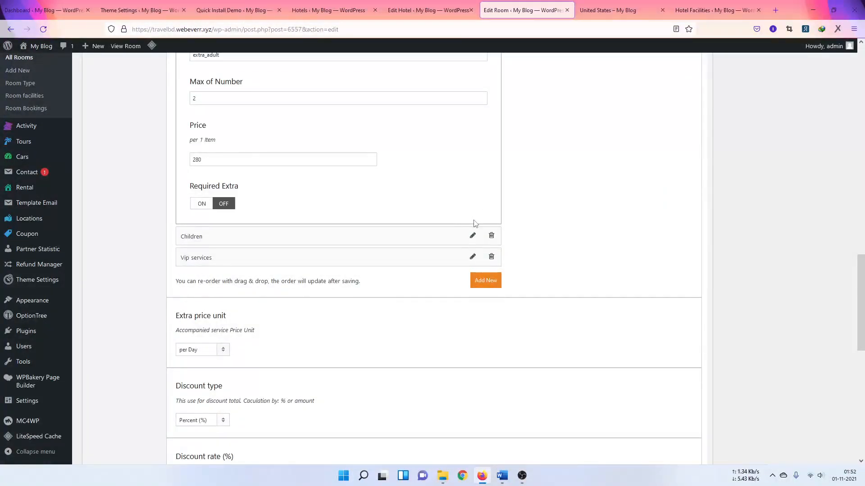
{"action": "scroll", "coordinate": [409, 191], "scroll_direction": "up", "scroll_amount": 2}
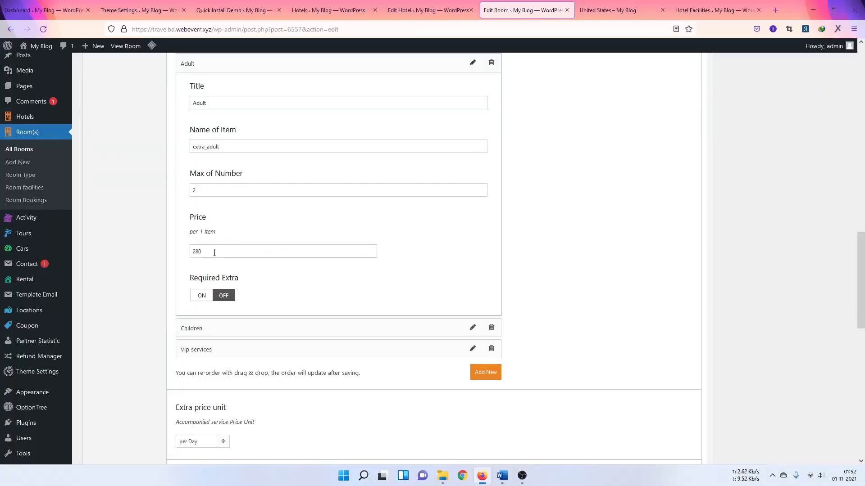
{"action": "scroll", "coordinate": [221, 249], "scroll_direction": "down", "scroll_amount": 3}
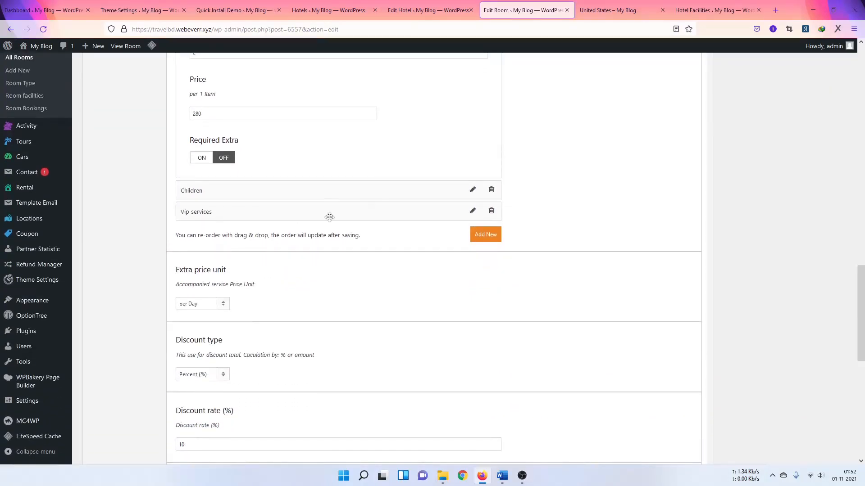
{"action": "left_click", "coordinate": [473, 190]}
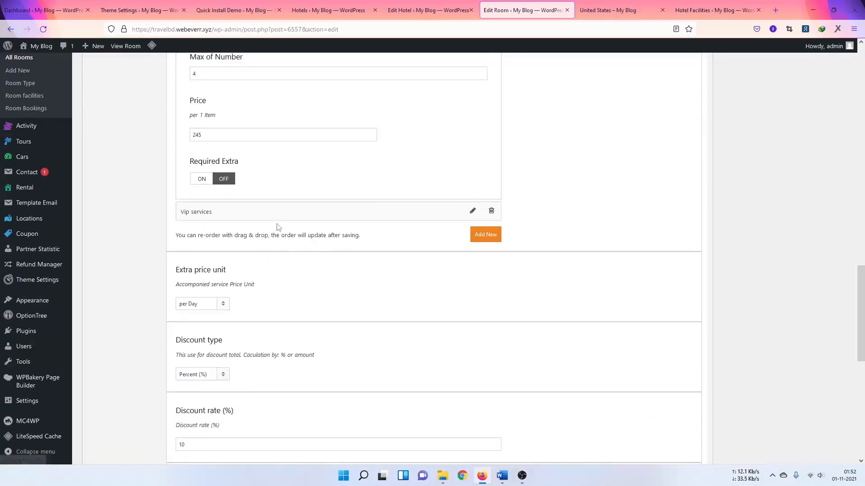
{"action": "scroll", "coordinate": [284, 270], "scroll_direction": "up", "scroll_amount": 2}
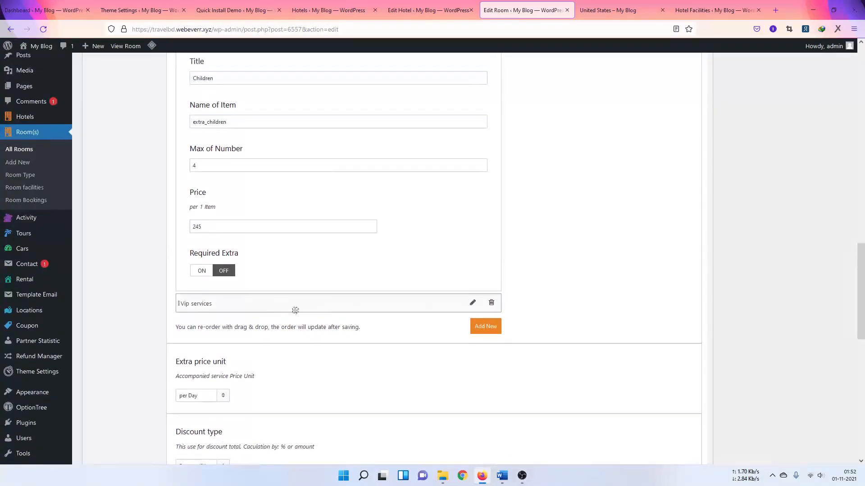
{"action": "left_click", "coordinate": [472, 303]}
{"action": "scroll", "coordinate": [329, 265], "scroll_direction": "down", "scroll_amount": 1}
Step: Review the room's extra price unit, total discount type, discount rate and deposit options
{"action": "scroll", "coordinate": [234, 201], "scroll_direction": "down", "scroll_amount": 6}
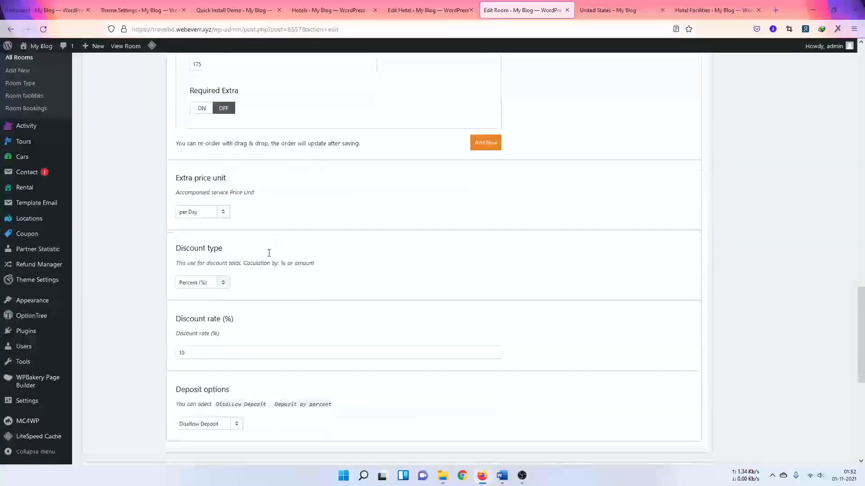
{"action": "scroll", "coordinate": [247, 305], "scroll_direction": "up", "scroll_amount": 18}
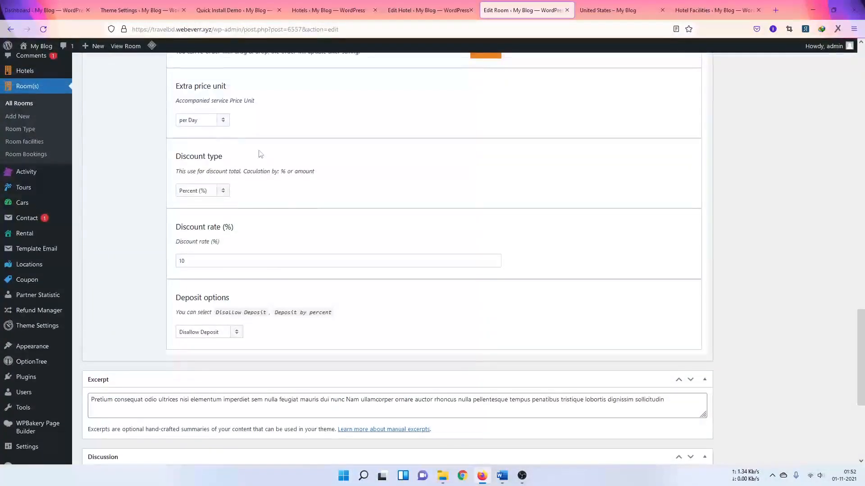
{"action": "scroll", "coordinate": [248, 305], "scroll_direction": "up", "scroll_amount": 4}
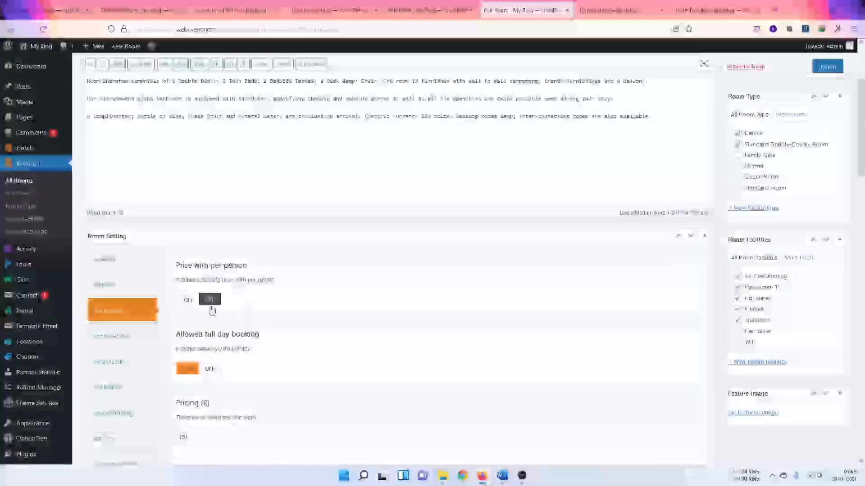
Step: Open the room facility settings and review the facility preview, adults, children, beds, room footage and external booking options
{"action": "scroll", "coordinate": [180, 315], "scroll_direction": "down", "scroll_amount": 3}
{"action": "left_click", "coordinate": [115, 201]}
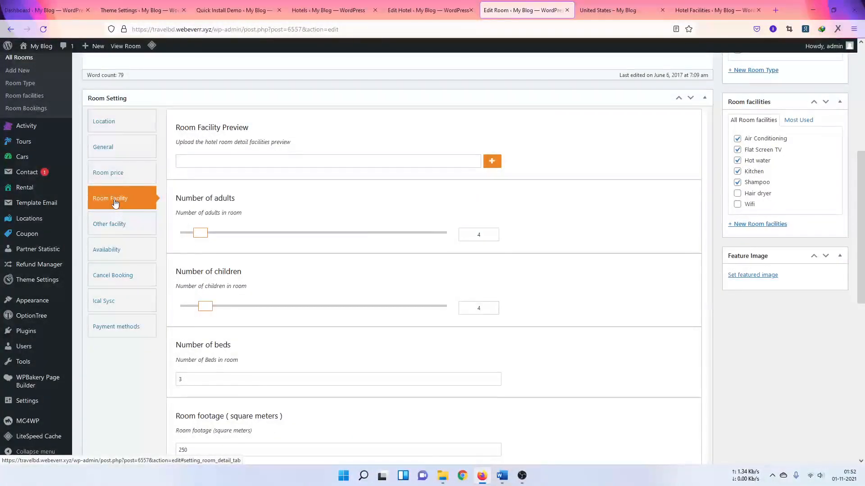
{"action": "left_click", "coordinate": [207, 161]}
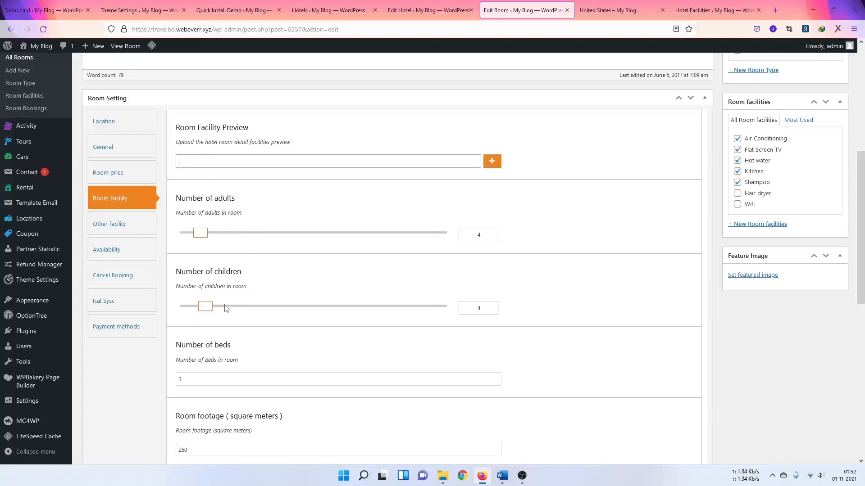
{"action": "scroll", "coordinate": [247, 323], "scroll_direction": "down", "scroll_amount": 3}
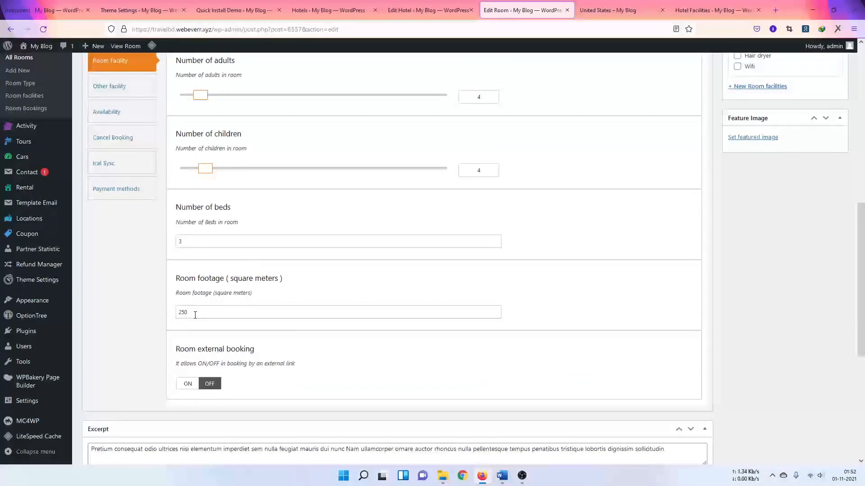
Step: Review the room's other facility settings and its availability calendar with the daily prices
{"action": "left_click", "coordinate": [115, 92]}
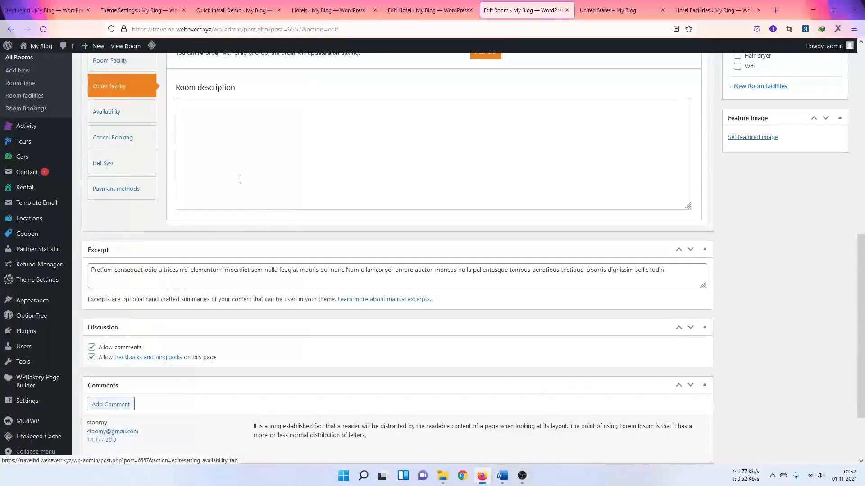
{"action": "scroll", "coordinate": [239, 180], "scroll_direction": "up", "scroll_amount": 3}
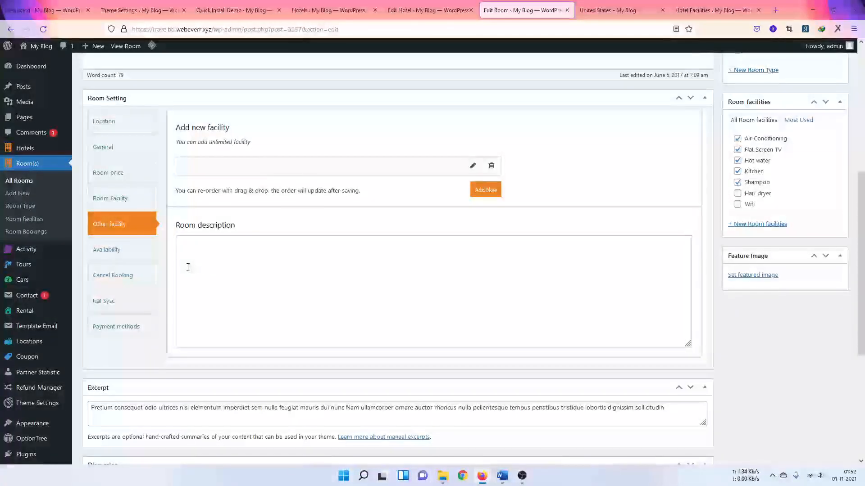
{"action": "left_click", "coordinate": [115, 251]}
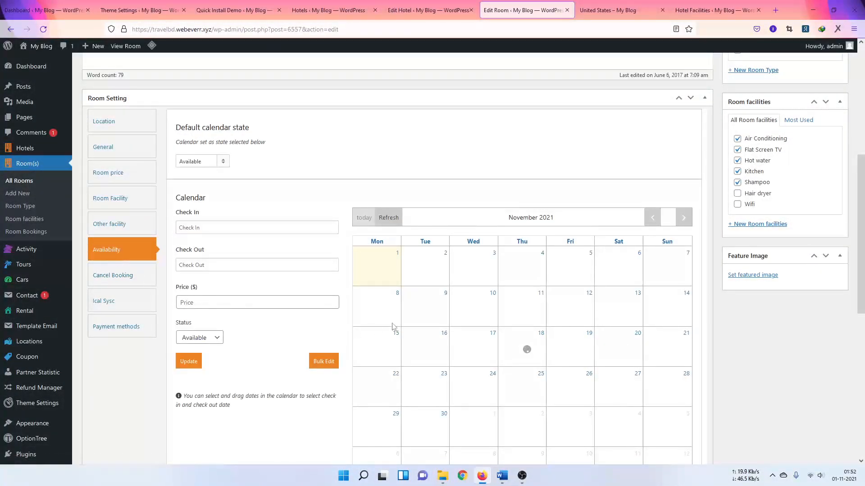
{"action": "scroll", "coordinate": [485, 317], "scroll_direction": "down", "scroll_amount": 1}
{"action": "scroll", "coordinate": [485, 317], "scroll_direction": "down", "scroll_amount": 3}
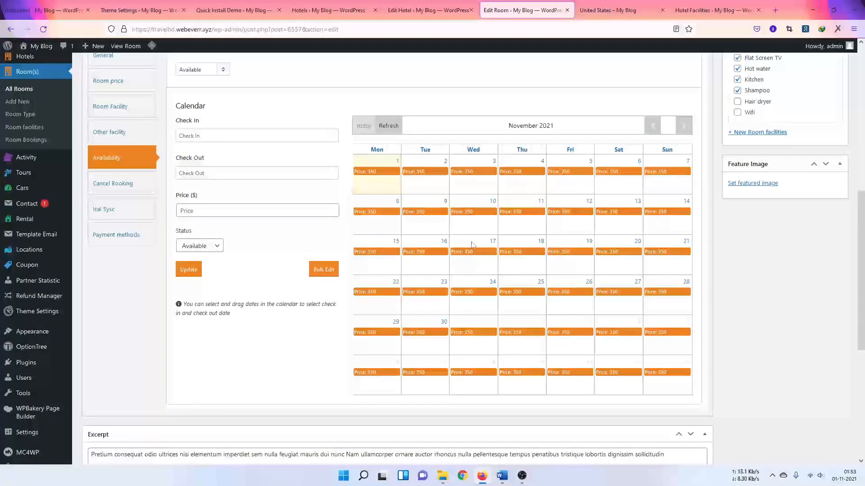
Step: Review the room's booking cancellation setting and the iCal URL import settings
{"action": "left_click", "coordinate": [112, 183]}
{"action": "scroll", "coordinate": [356, 280], "scroll_direction": "up", "scroll_amount": 2}
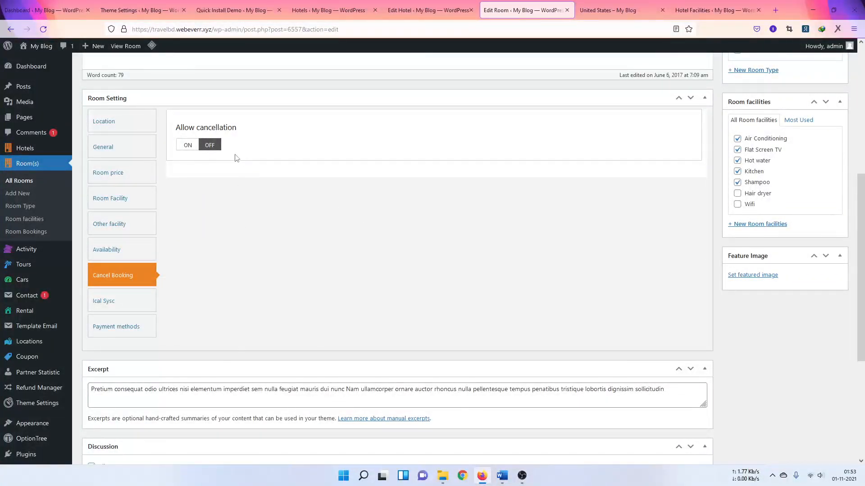
{"action": "left_click", "coordinate": [111, 302]}
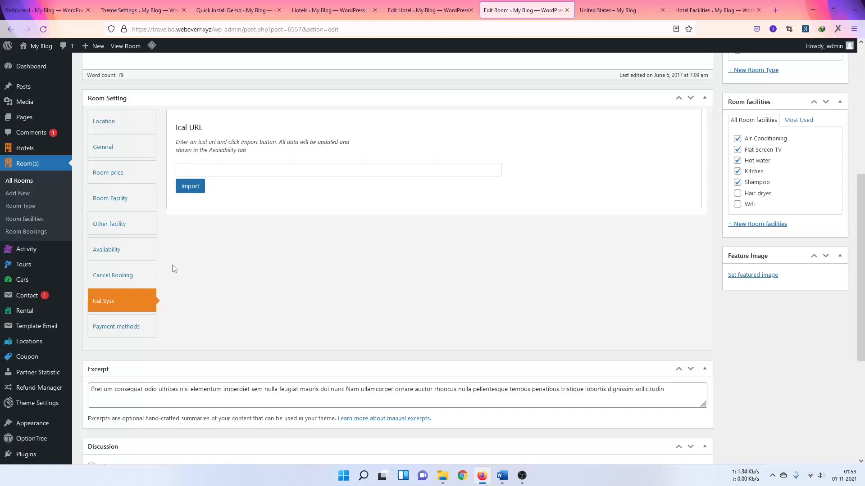
Step: Review the room's payment method settings, including the bank transfer option
{"action": "left_click", "coordinate": [123, 325]}
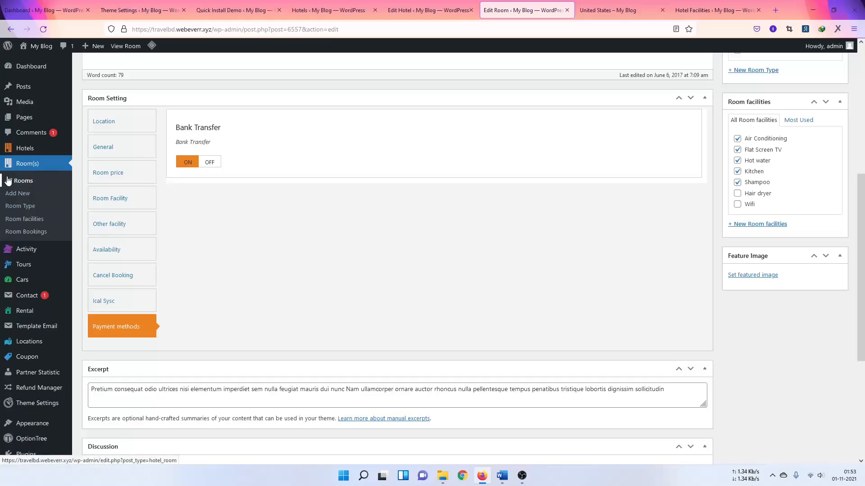
{"action": "mouse_move", "coordinate": [19, 272]}
{"action": "mouse_move", "coordinate": [33, 347]}
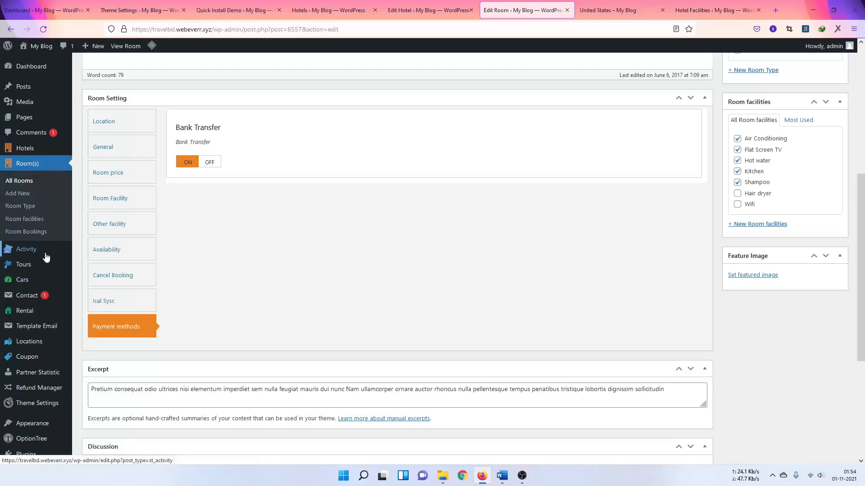
Step: Close the United States and Hotel Facilities pages and open the Western Express Northbound tour from the tours list for editing
{"action": "left_click", "coordinate": [87, 270]}
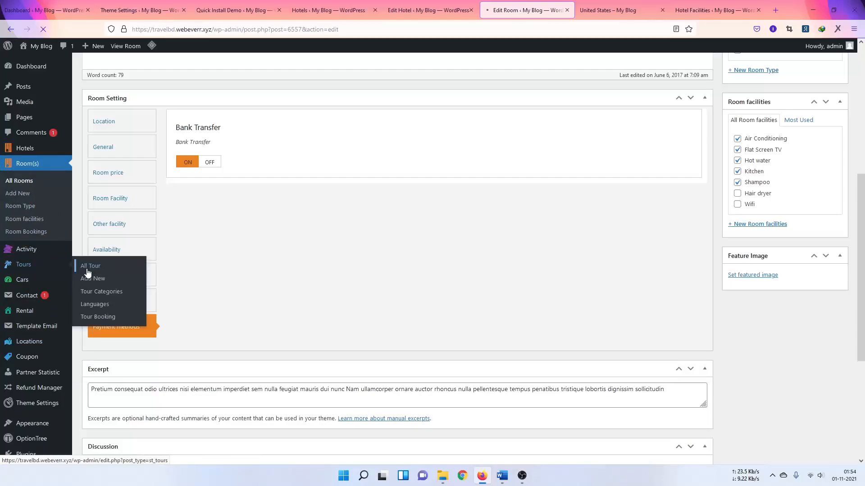
{"action": "left_click", "coordinate": [631, 10]}
{"action": "left_click", "coordinate": [662, 10]}
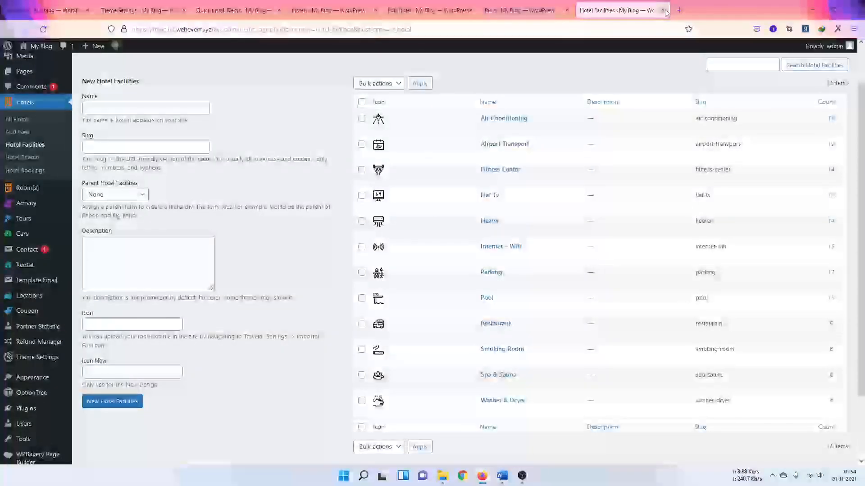
{"action": "left_click", "coordinate": [664, 10]}
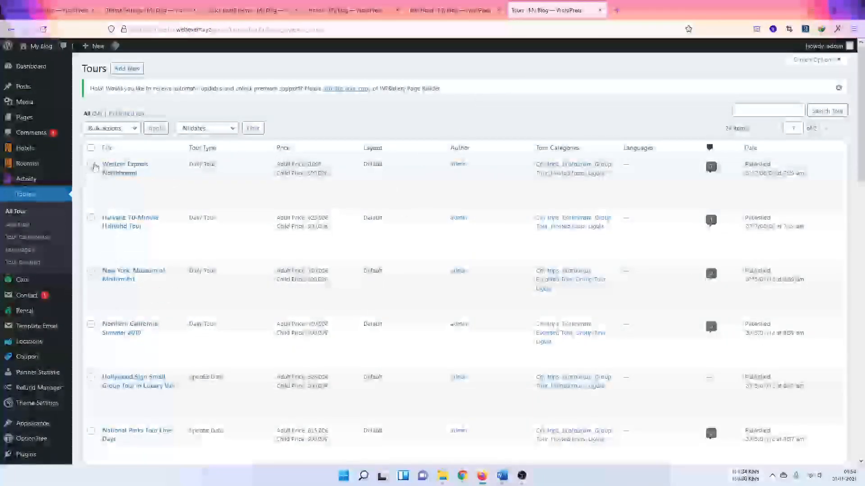
{"action": "left_click", "coordinate": [111, 186]}
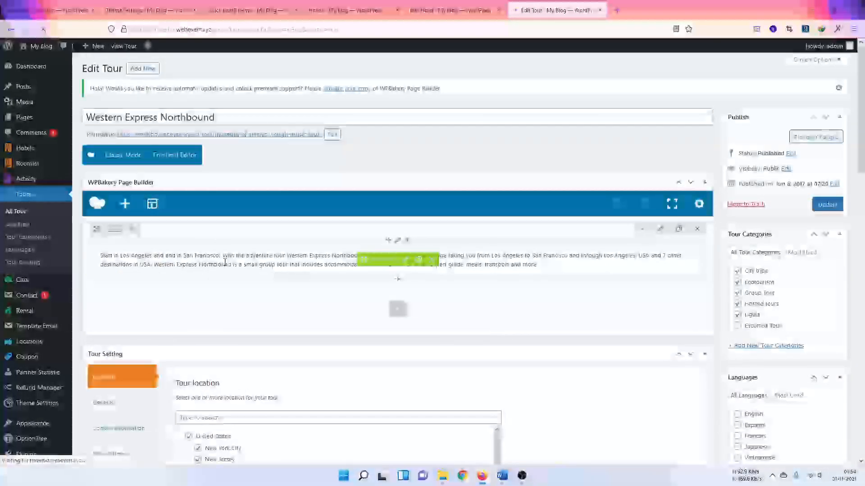
Step: Examine the tour's description, categories, languages, feature image option and selected tour locations
{"action": "scroll", "coordinate": [269, 248], "scroll_direction": "down", "scroll_amount": 1}
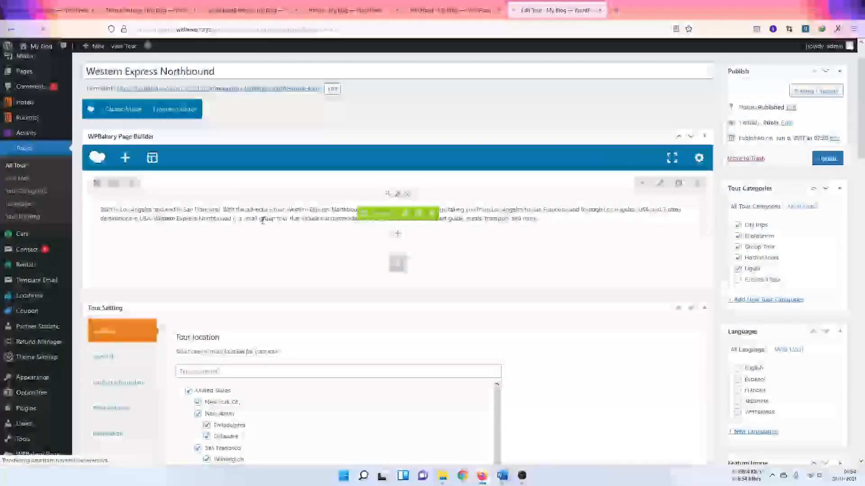
{"action": "scroll", "coordinate": [216, 204], "scroll_direction": "up", "scroll_amount": 1}
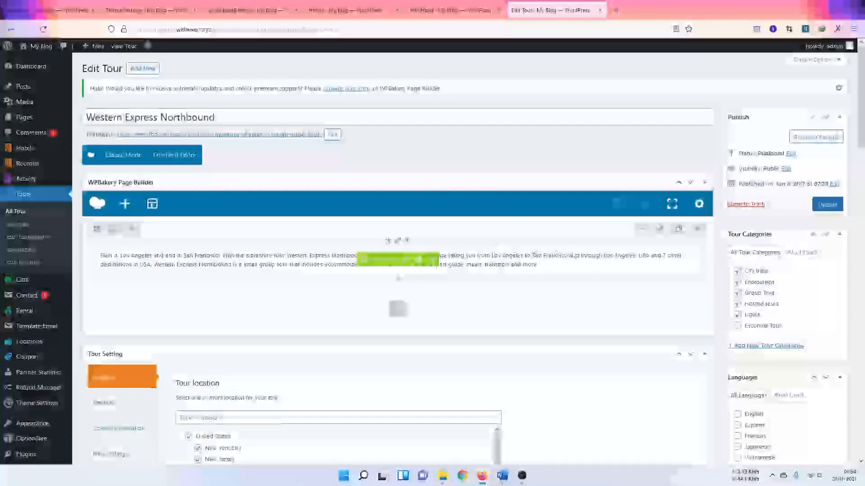
{"action": "scroll", "coordinate": [496, 247], "scroll_direction": "down", "scroll_amount": 2}
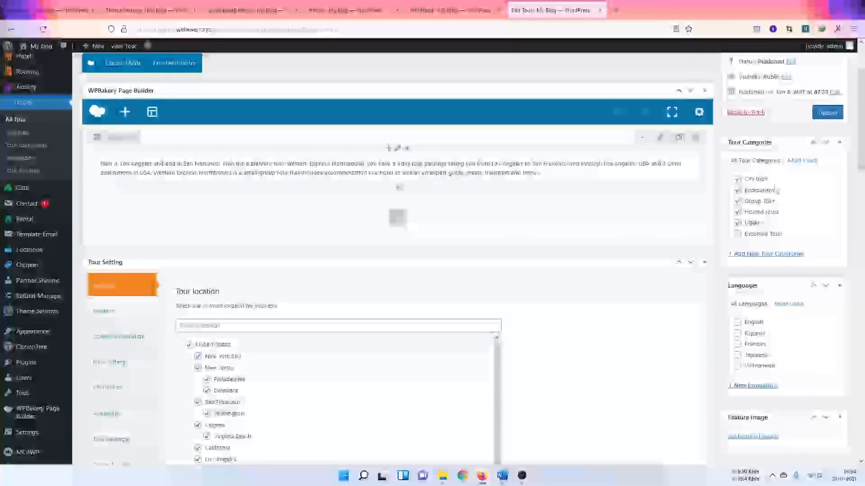
{"action": "scroll", "coordinate": [755, 330], "scroll_direction": "down", "scroll_amount": 2}
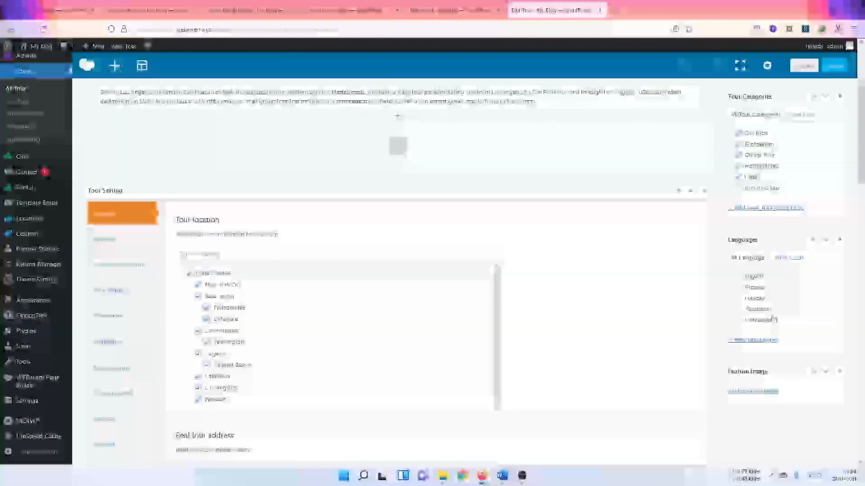
{"action": "scroll", "coordinate": [755, 302], "scroll_direction": "up", "scroll_amount": 3}
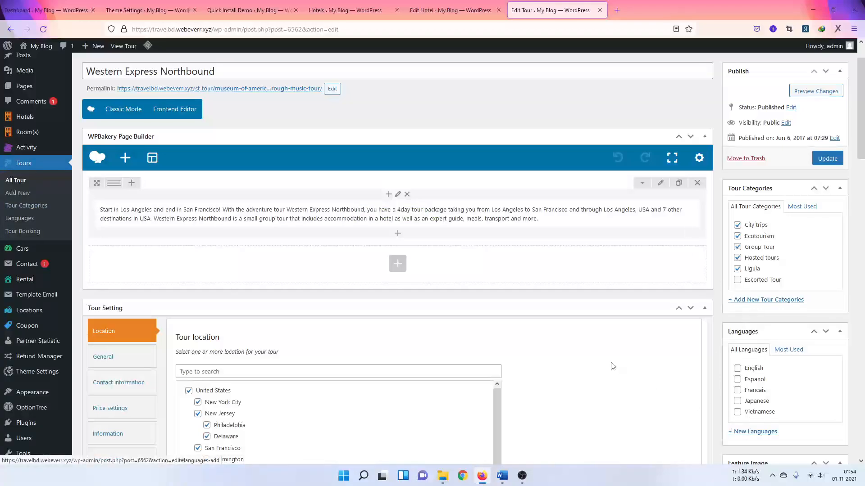
{"action": "scroll", "coordinate": [612, 366], "scroll_direction": "down", "scroll_amount": 3}
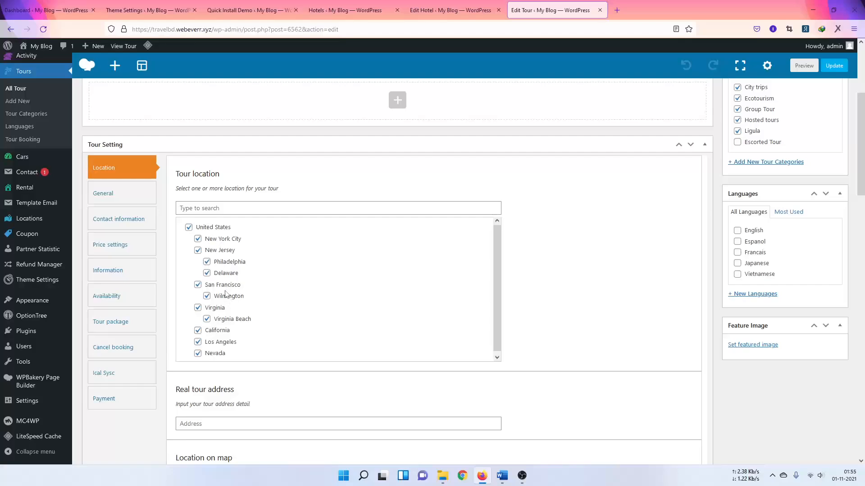
{"action": "scroll", "coordinate": [276, 309], "scroll_direction": "up", "scroll_amount": 3}
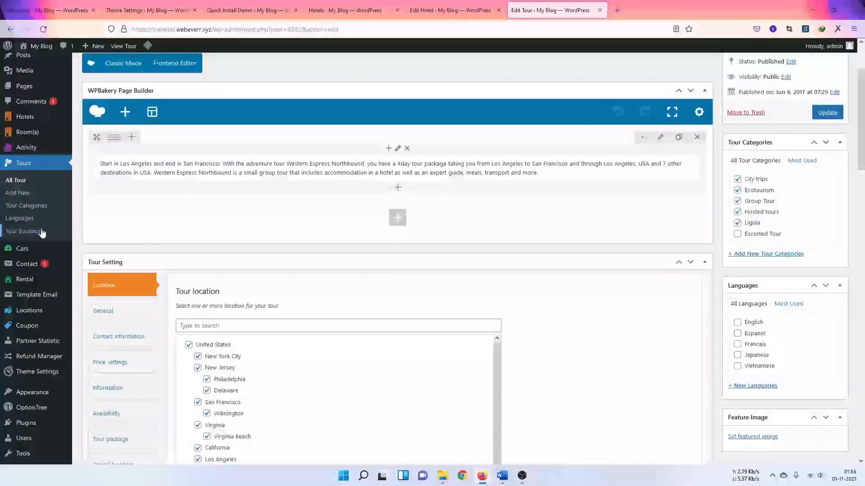
{"action": "scroll", "coordinate": [242, 306], "scroll_direction": "up", "scroll_amount": 2}
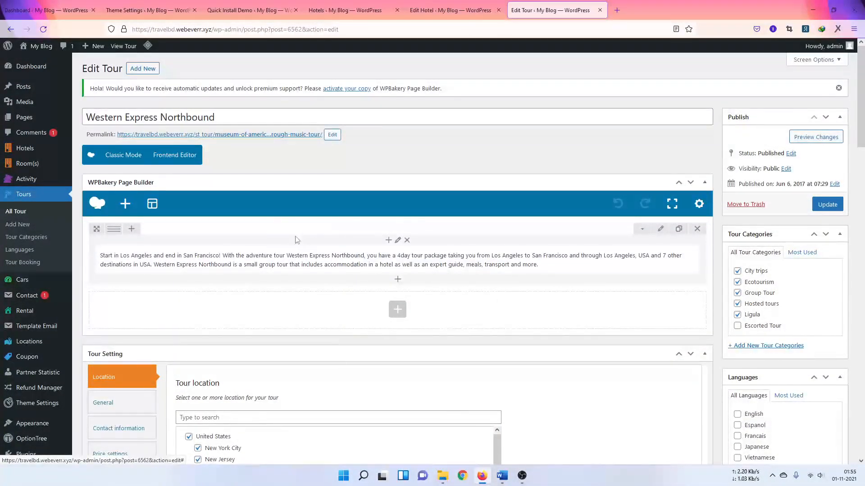
{"action": "scroll", "coordinate": [297, 239], "scroll_direction": "down", "scroll_amount": 2}
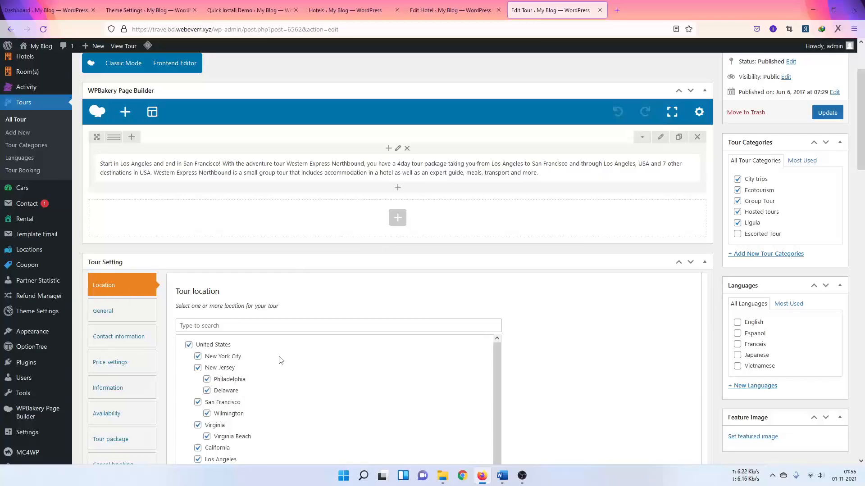
{"action": "scroll", "coordinate": [487, 174], "scroll_direction": "down", "scroll_amount": 3}
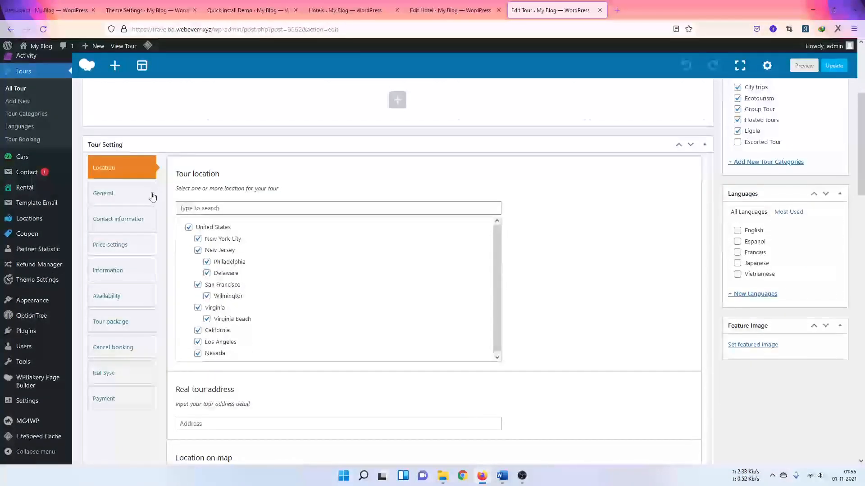
Step: Review the tour's general booking and layout options and its contact information fields, including the choices for which contact info to show
{"action": "left_click", "coordinate": [135, 195]}
{"action": "scroll", "coordinate": [272, 217], "scroll_direction": "down", "scroll_amount": 2}
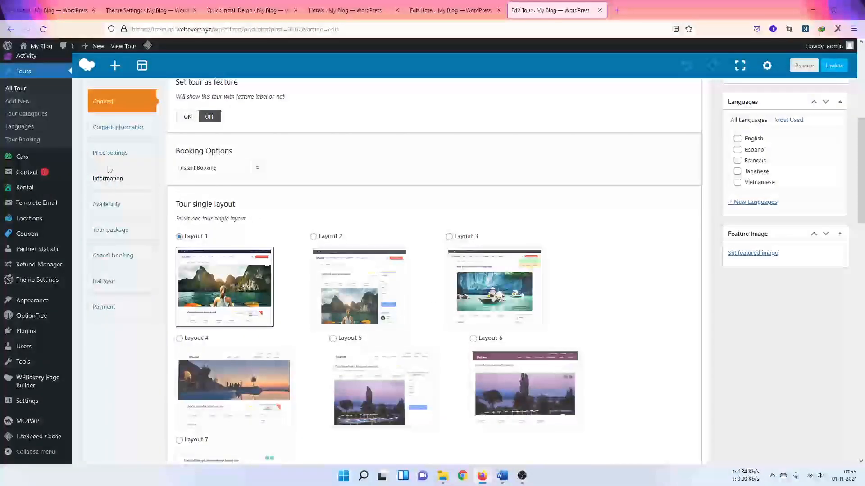
{"action": "left_click", "coordinate": [108, 130]}
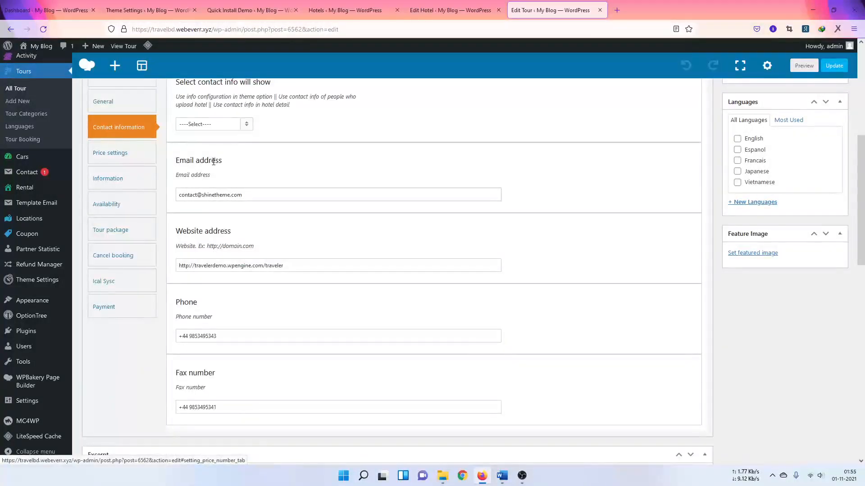
{"action": "scroll", "coordinate": [255, 198], "scroll_direction": "up", "scroll_amount": 2}
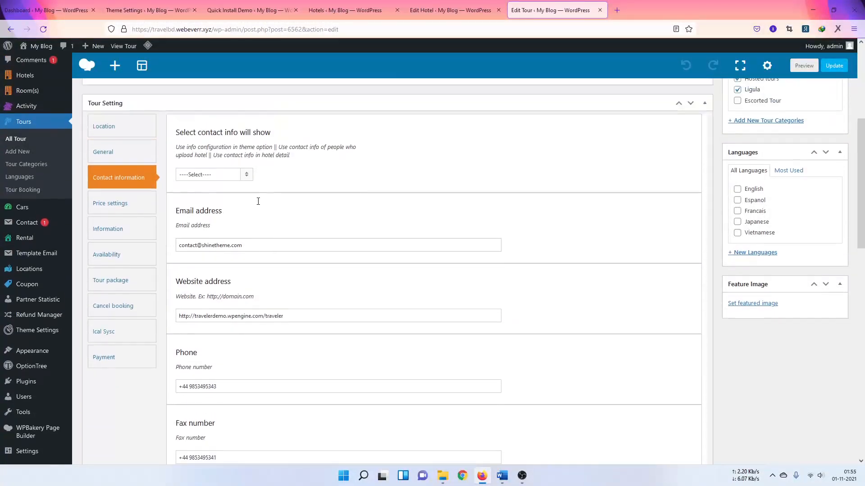
{"action": "left_click", "coordinate": [247, 217]}
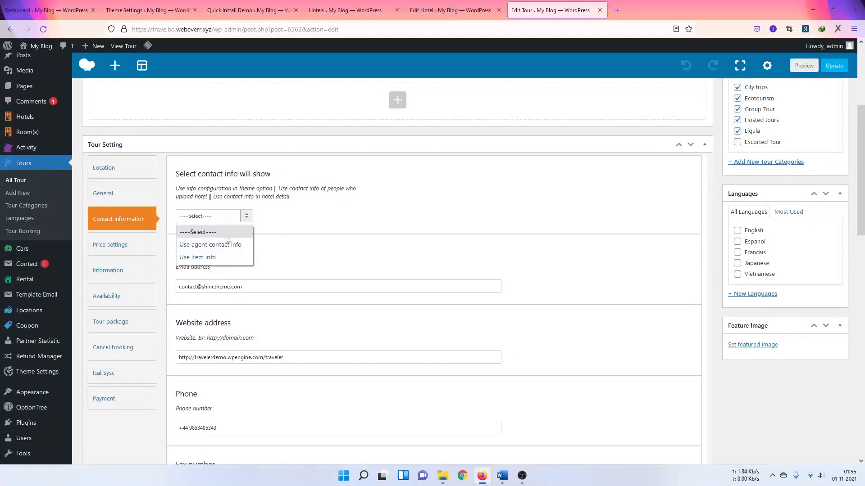
{"action": "left_click", "coordinate": [337, 236]}
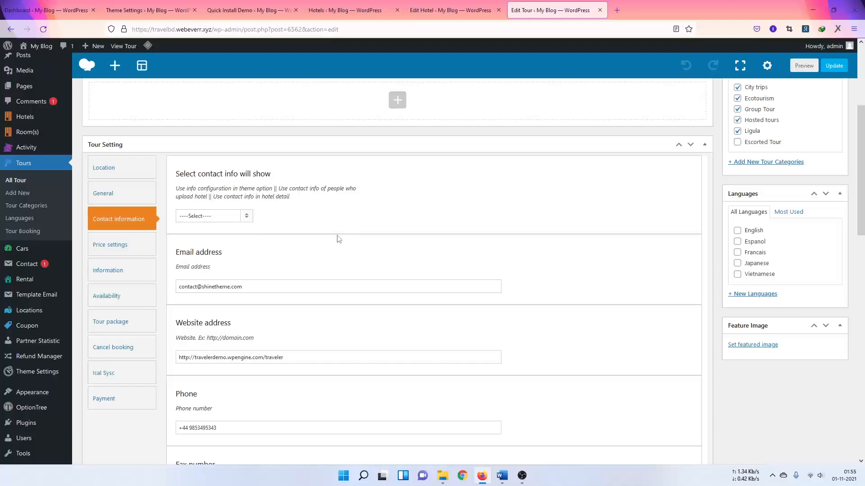
{"action": "scroll", "coordinate": [280, 359], "scroll_direction": "down", "scroll_amount": 2}
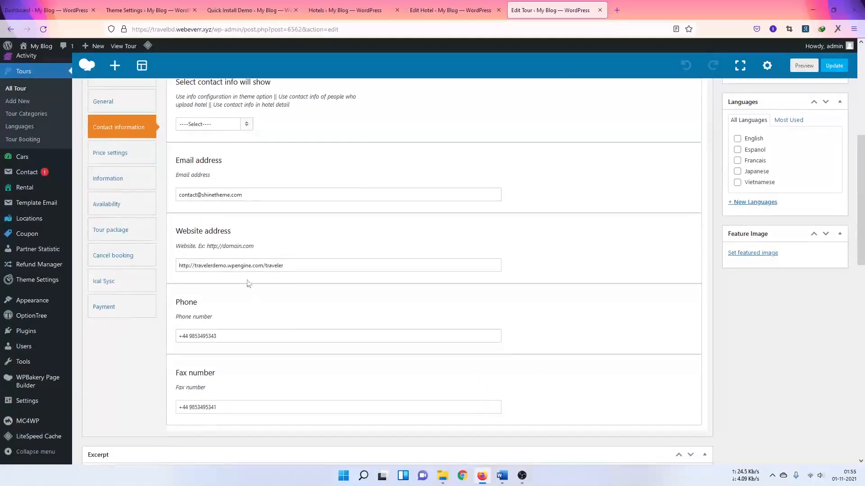
{"action": "scroll", "coordinate": [239, 336], "scroll_direction": "down", "scroll_amount": 2}
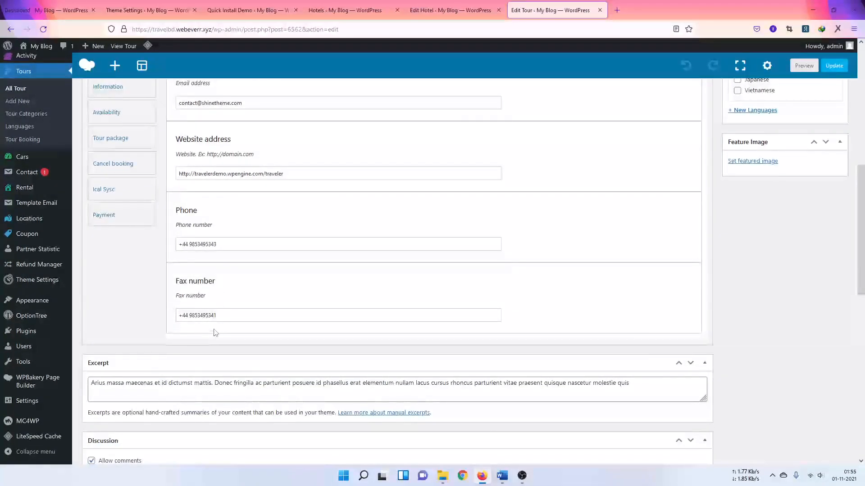
{"action": "scroll", "coordinate": [212, 332], "scroll_direction": "up", "scroll_amount": 3}
Step: Review the tour's price settings, including base price, required names, extra pricing, discount and sale schedule
{"action": "left_click", "coordinate": [126, 200]}
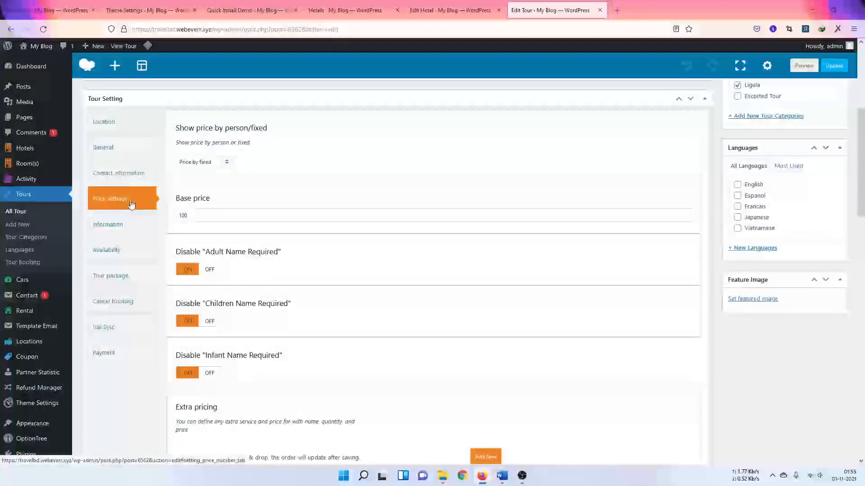
{"action": "scroll", "coordinate": [211, 220], "scroll_direction": "down", "scroll_amount": 1}
{"action": "scroll", "coordinate": [277, 247], "scroll_direction": "down", "scroll_amount": 8}
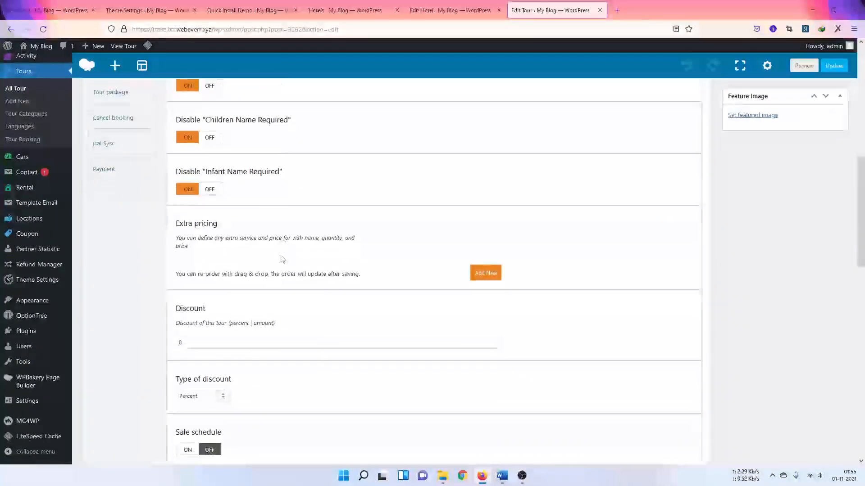
{"action": "scroll", "coordinate": [270, 252], "scroll_direction": "up", "scroll_amount": 3}
{"action": "scroll", "coordinate": [265, 249], "scroll_direction": "up", "scroll_amount": 6}
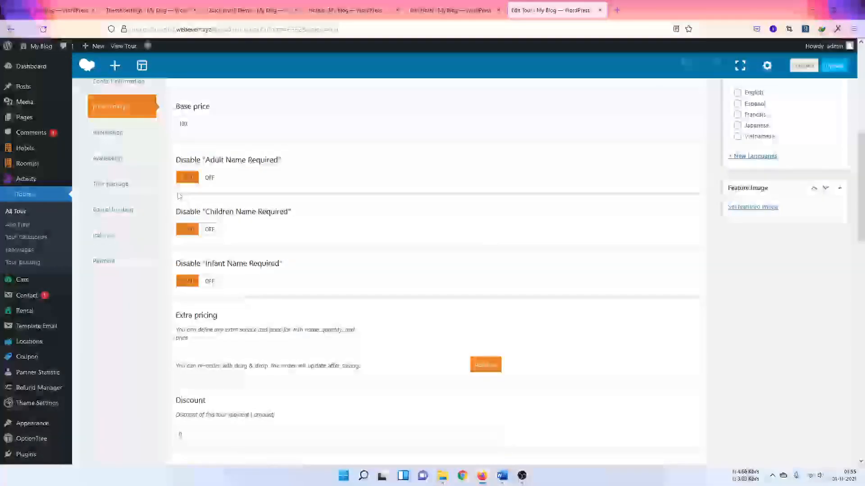
Step: Review the tour's type, duration and external booking information, and its availability calendar
{"action": "left_click", "coordinate": [116, 143]}
{"action": "scroll", "coordinate": [283, 243], "scroll_direction": "up", "scroll_amount": 1}
{"action": "scroll", "coordinate": [283, 243], "scroll_direction": "up", "scroll_amount": 2}
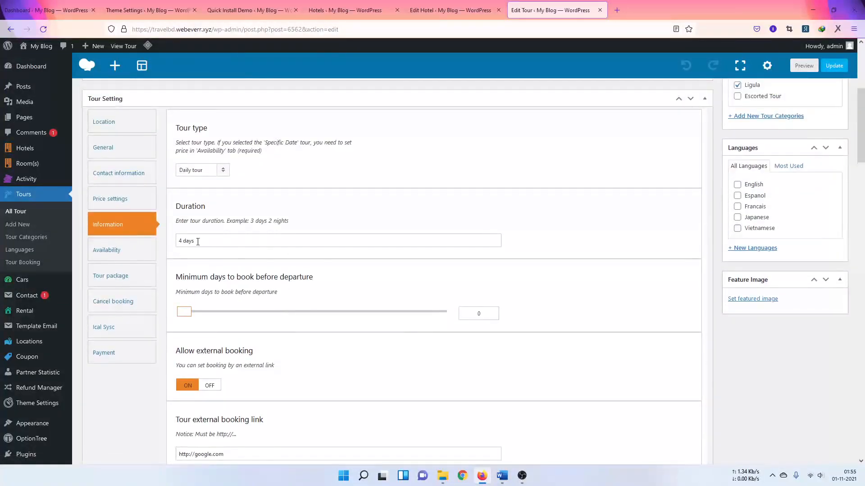
{"action": "left_click", "coordinate": [129, 250]}
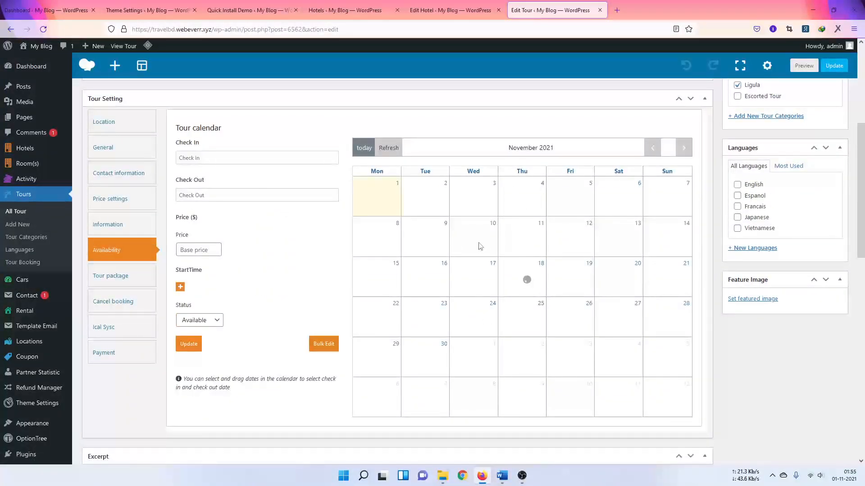
Step: Add a blank custom hotel entry to the hotel service of the tour package settings
{"action": "left_click", "coordinate": [108, 275]}
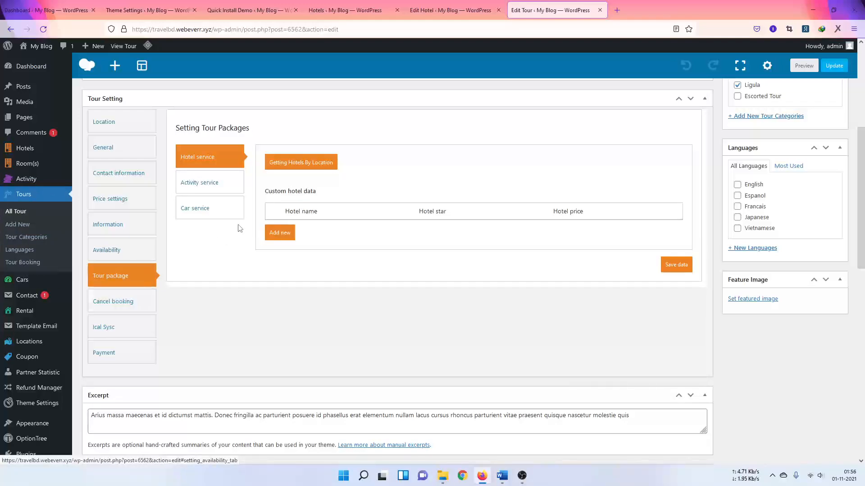
{"action": "left_click", "coordinate": [279, 234]}
{"action": "left_click", "coordinate": [324, 229]}
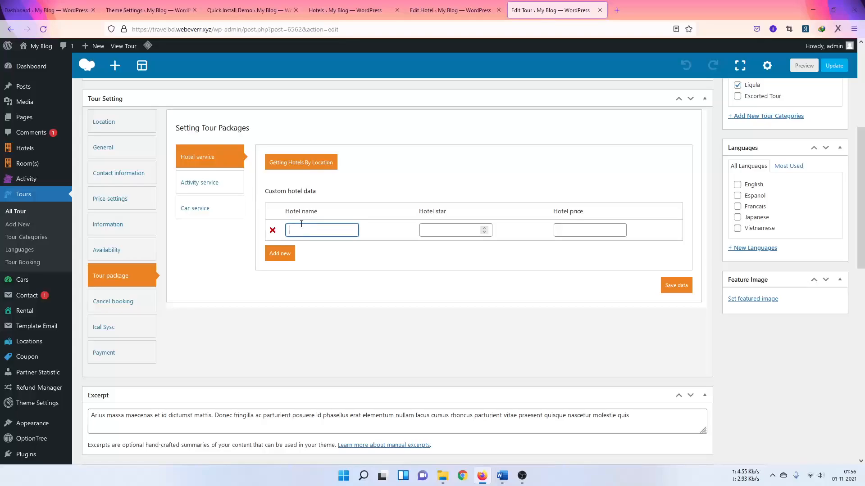
Step: Load the hotels by location and select Hyatt Centric Times Square for the tour package
{"action": "left_click", "coordinate": [301, 164]}
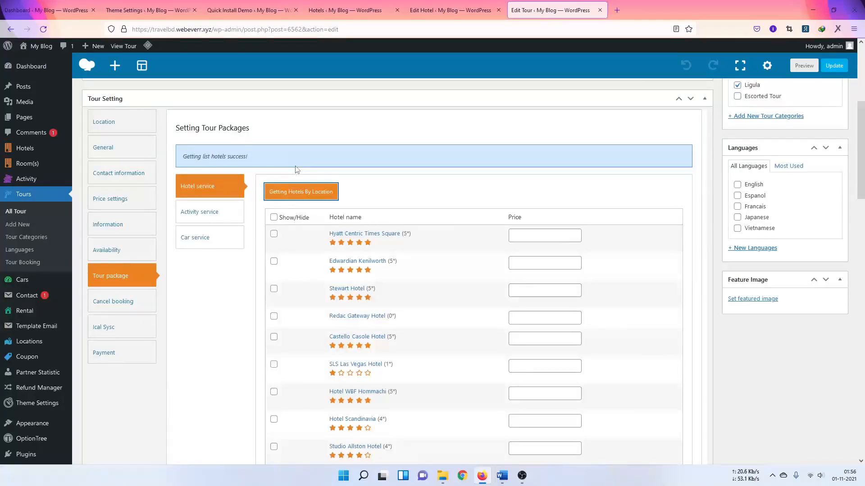
{"action": "left_click", "coordinate": [274, 234]}
{"action": "scroll", "coordinate": [386, 246], "scroll_direction": "down", "scroll_amount": 1}
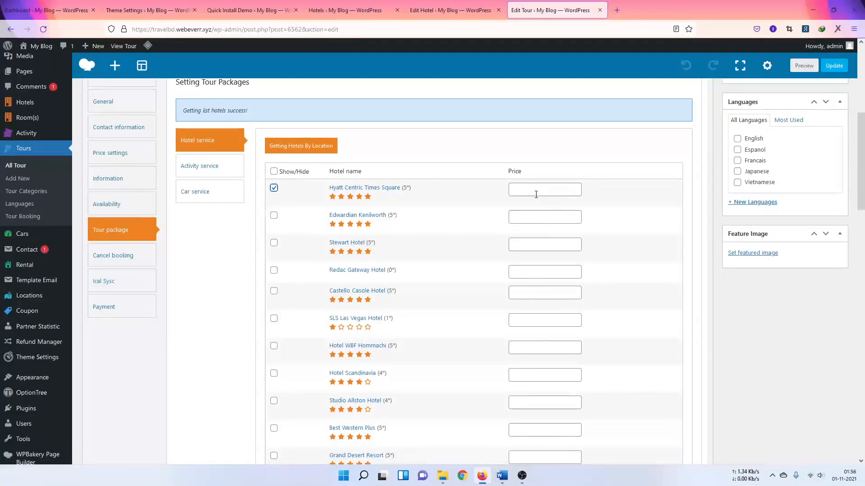
{"action": "left_click", "coordinate": [535, 195]}
Step: Look at the tour package's activity service and add a blank custom car entry to its car service
{"action": "left_click", "coordinate": [207, 164]}
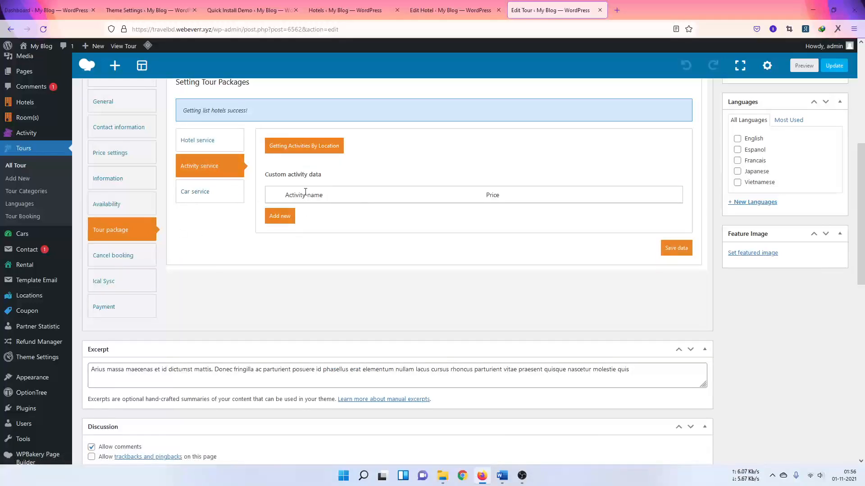
{"action": "left_click", "coordinate": [208, 193]}
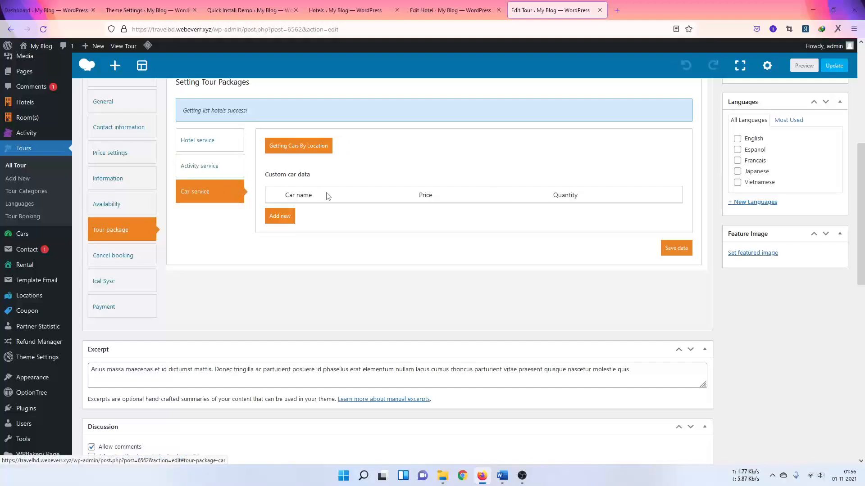
{"action": "left_click", "coordinate": [286, 215]}
{"action": "left_click", "coordinate": [301, 211]}
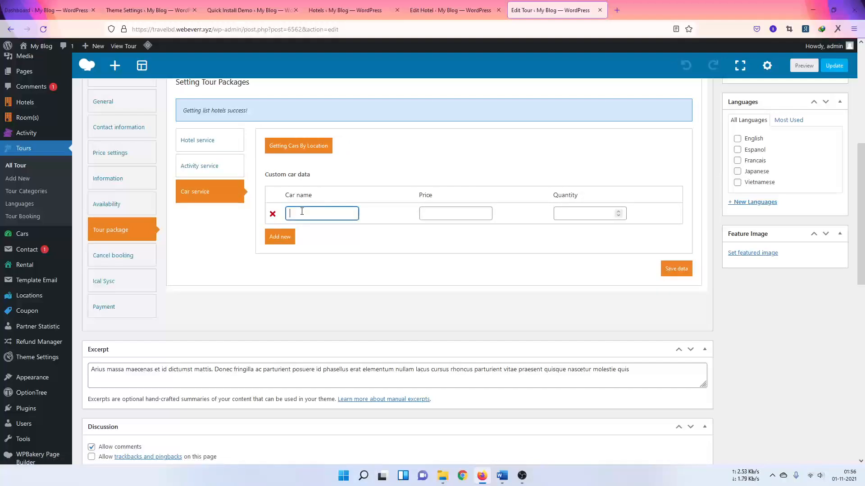
Step: Load the cars by location, select Mansory Aventador for the tour package and save the package data
{"action": "left_click", "coordinate": [301, 152]}
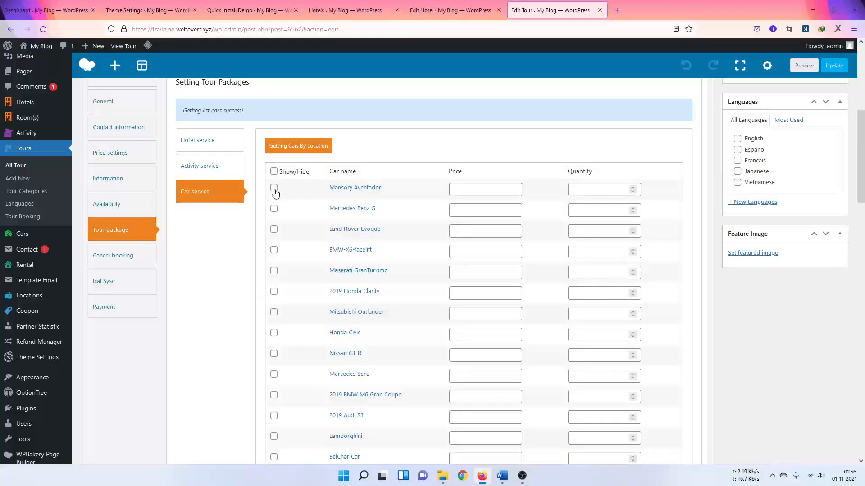
{"action": "left_click", "coordinate": [274, 188]}
{"action": "scroll", "coordinate": [415, 280], "scroll_direction": "down", "scroll_amount": 15}
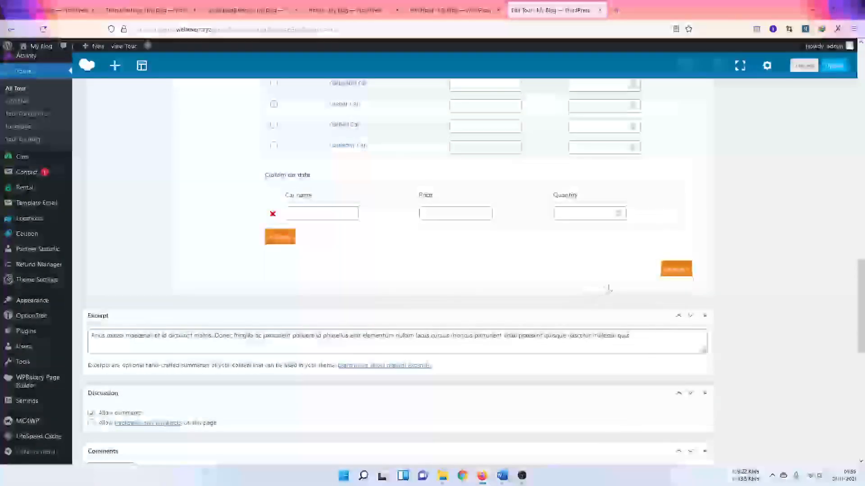
{"action": "scroll", "coordinate": [608, 289], "scroll_direction": "down", "scroll_amount": 2}
{"action": "scroll", "coordinate": [585, 291], "scroll_direction": "up", "scroll_amount": 10}
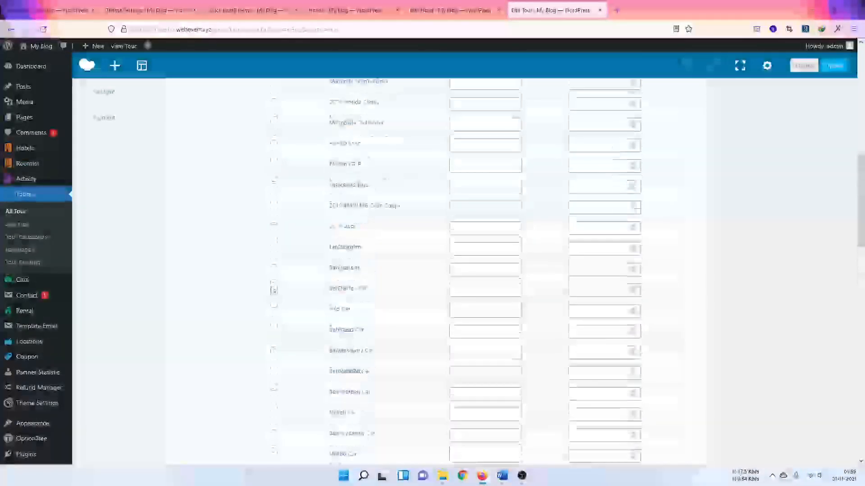
{"action": "scroll", "coordinate": [315, 315], "scroll_direction": "up", "scroll_amount": 6}
{"action": "scroll", "coordinate": [320, 227], "scroll_direction": "down", "scroll_amount": 3}
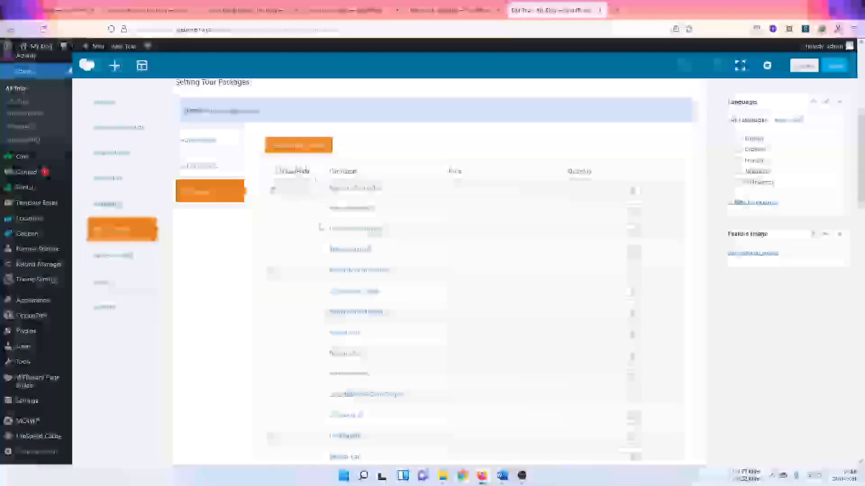
{"action": "scroll", "coordinate": [294, 218], "scroll_direction": "up", "scroll_amount": 5}
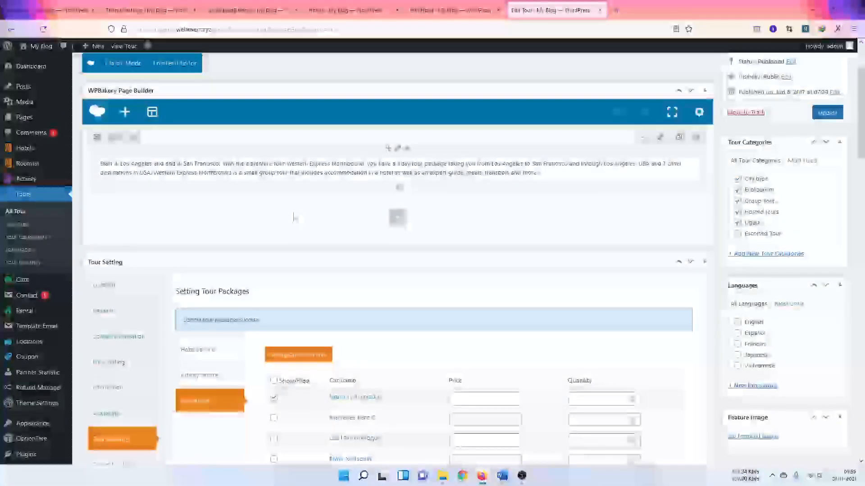
{"action": "scroll", "coordinate": [293, 218], "scroll_direction": "up", "scroll_amount": 3}
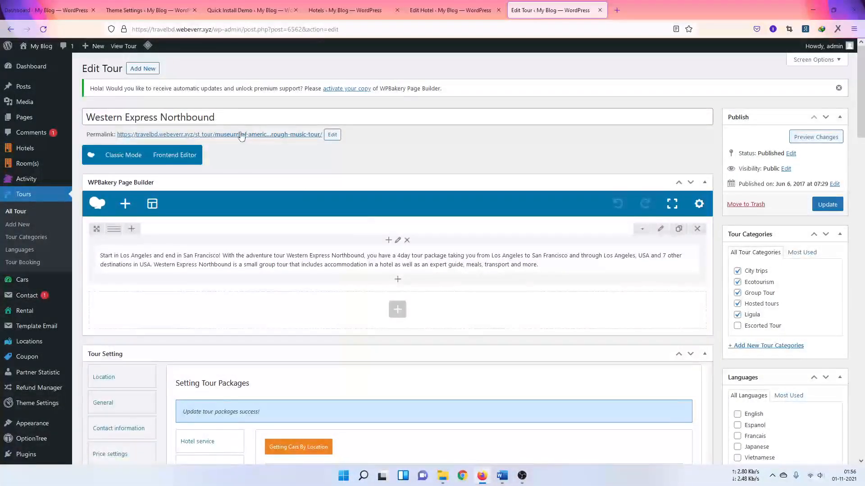
{"action": "scroll", "coordinate": [367, 220], "scroll_direction": "down", "scroll_amount": 7}
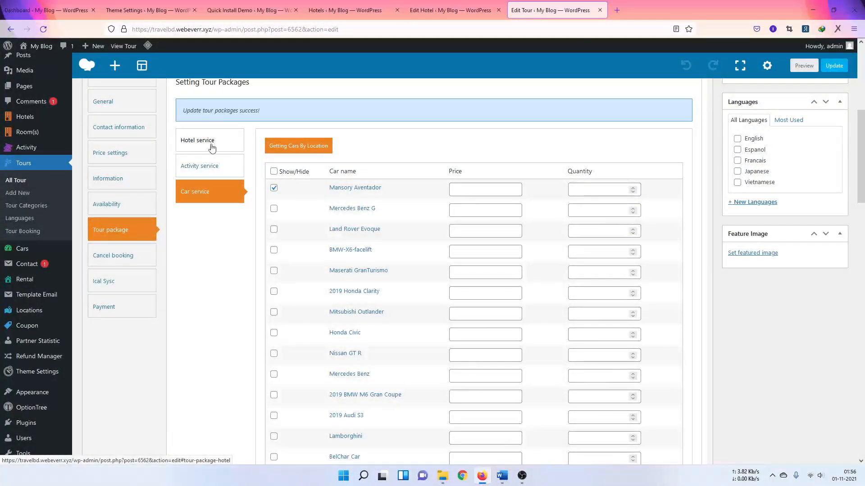
Step: Turn on Allow cancellation in the tour's cancel booking settings
{"action": "left_click", "coordinate": [129, 257]}
{"action": "scroll", "coordinate": [252, 216], "scroll_direction": "up", "scroll_amount": 2}
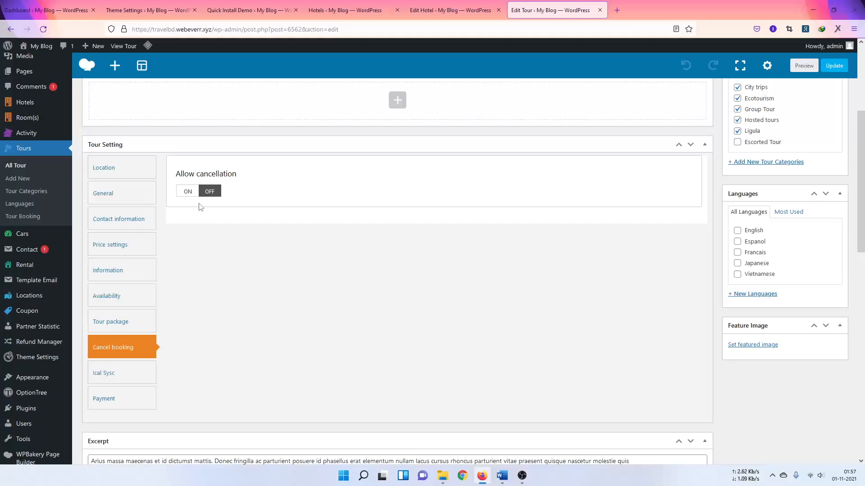
{"action": "left_click", "coordinate": [186, 193]}
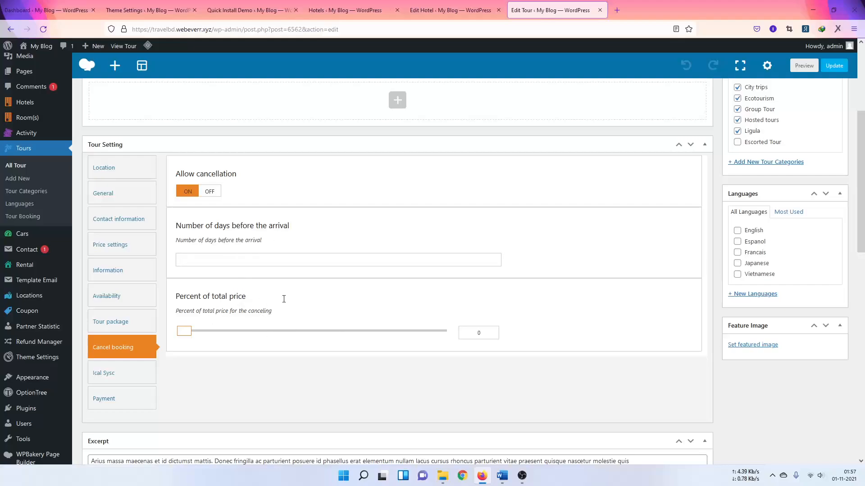
Step: Review the tour's iCal import setting and its Bank Transfer payment option
{"action": "left_click", "coordinate": [125, 374]}
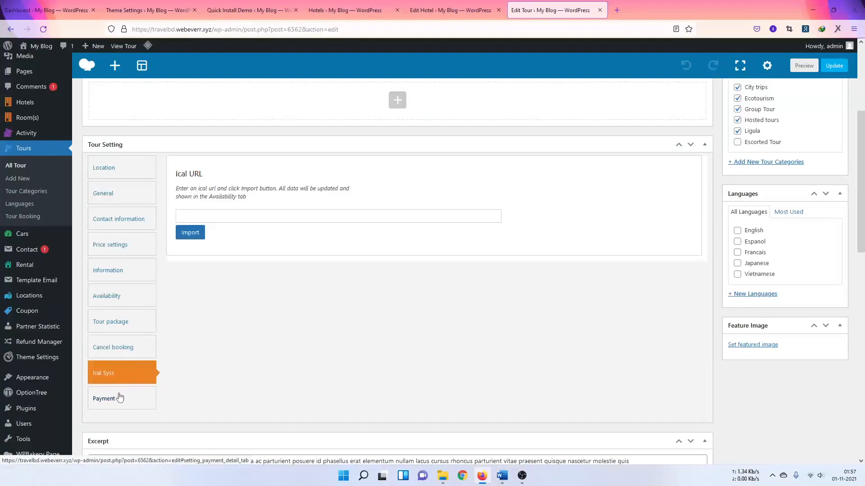
{"action": "left_click", "coordinate": [115, 404]}
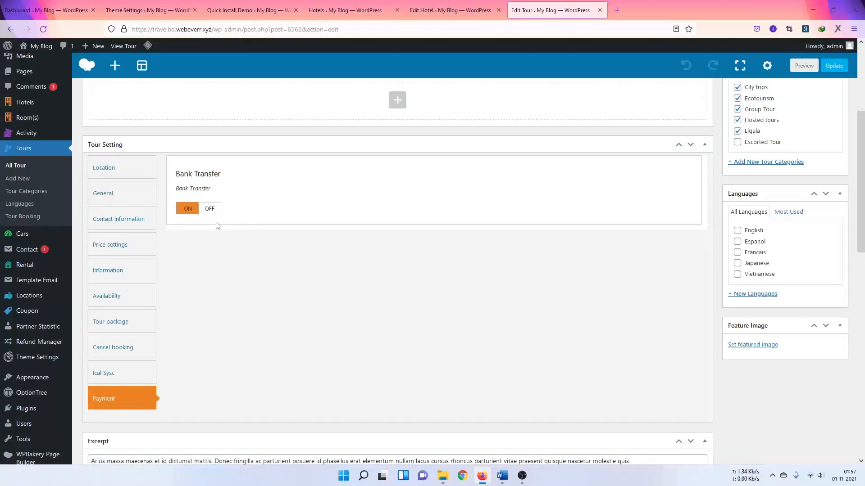
{"action": "scroll", "coordinate": [179, 263], "scroll_direction": "up", "scroll_amount": 3}
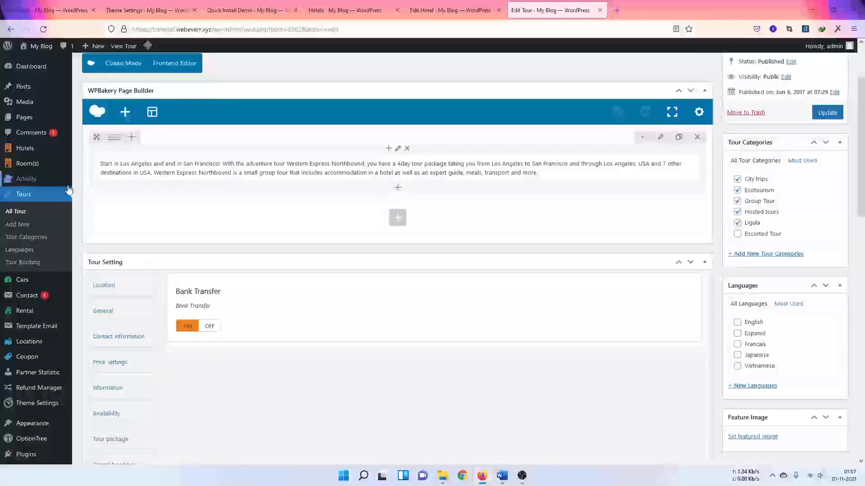